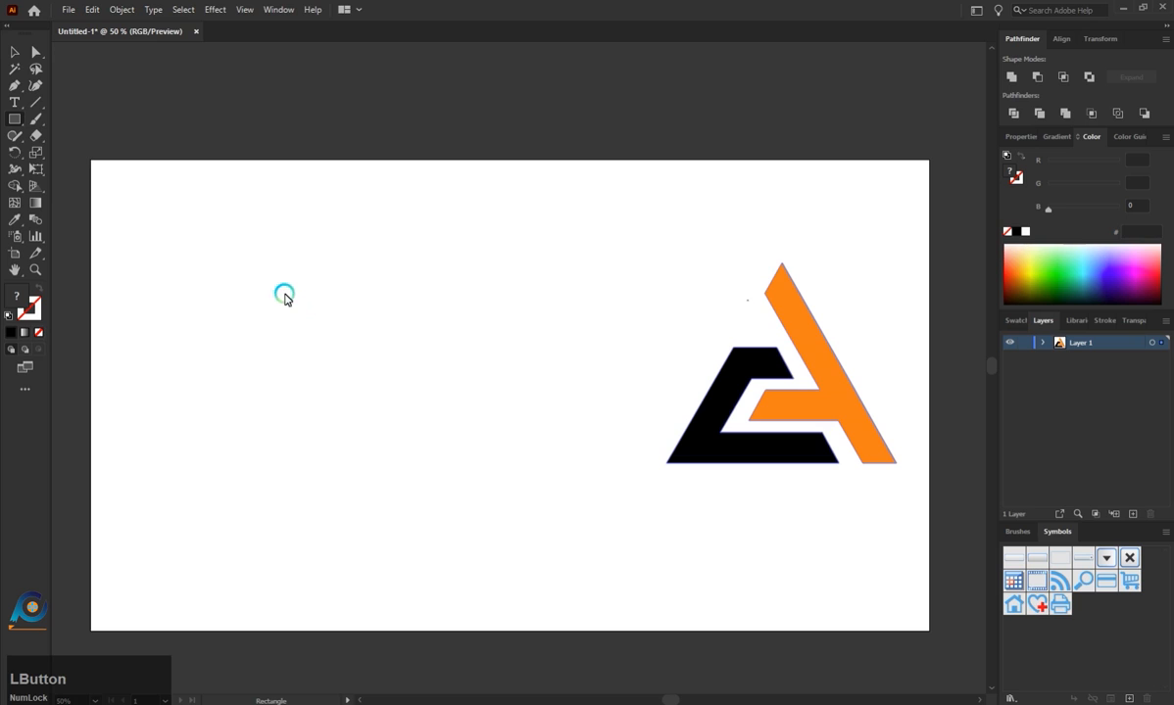
Draw a tall, narrow rectangle on the empty side of the artboard with no fill and a black stroke
{"action": "left_click_drag", "start_coordinate": [204, 306], "coordinate": [236, 502]}
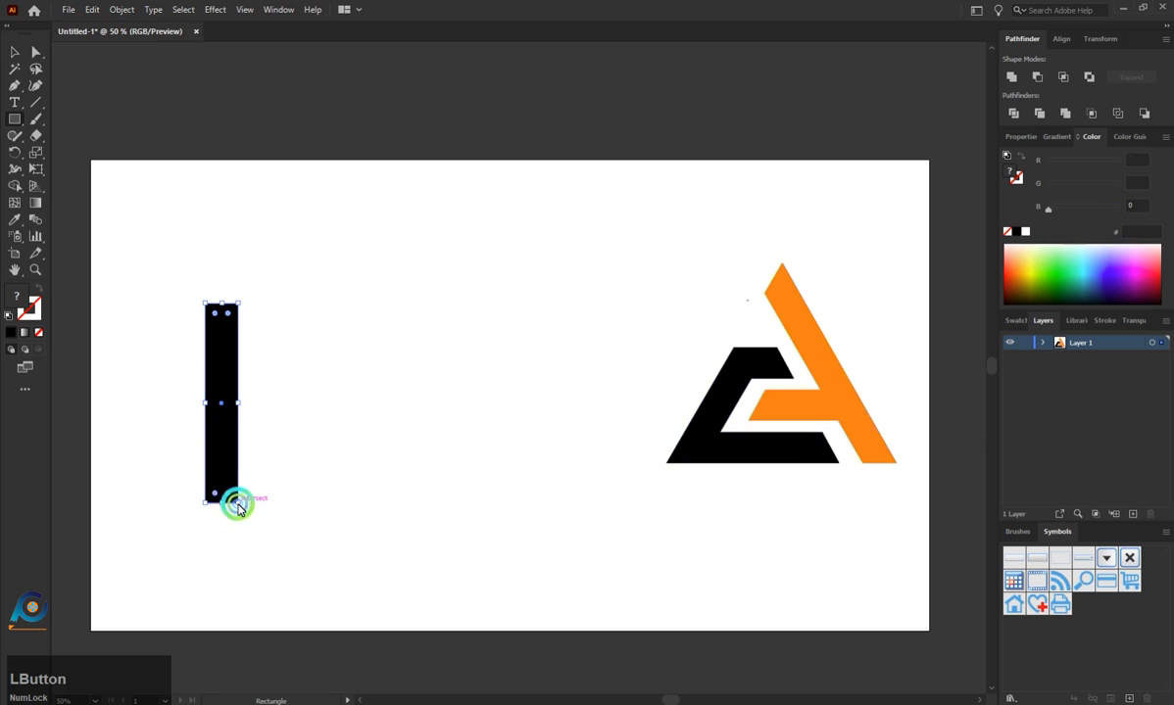
{"action": "left_click", "coordinate": [31, 319]}
{"action": "left_click", "coordinate": [10, 334]}
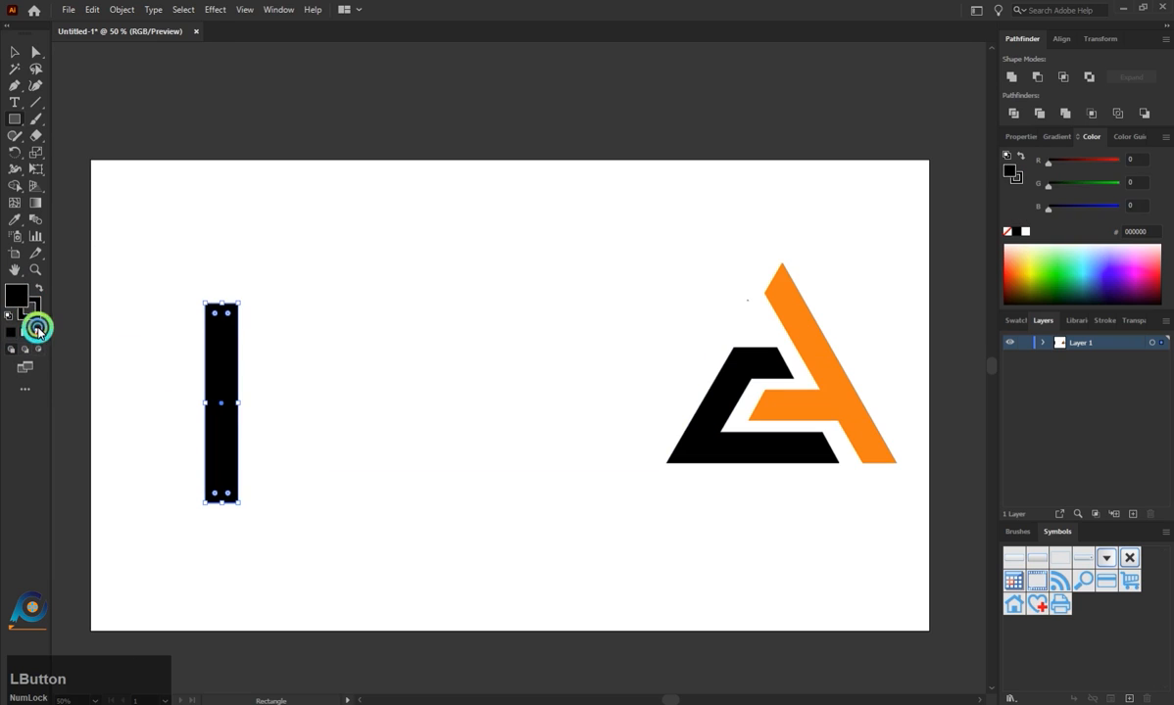
{"action": "left_click", "coordinate": [39, 289]}
{"action": "left_click", "coordinate": [15, 49]}
{"action": "left_click", "coordinate": [260, 335]}
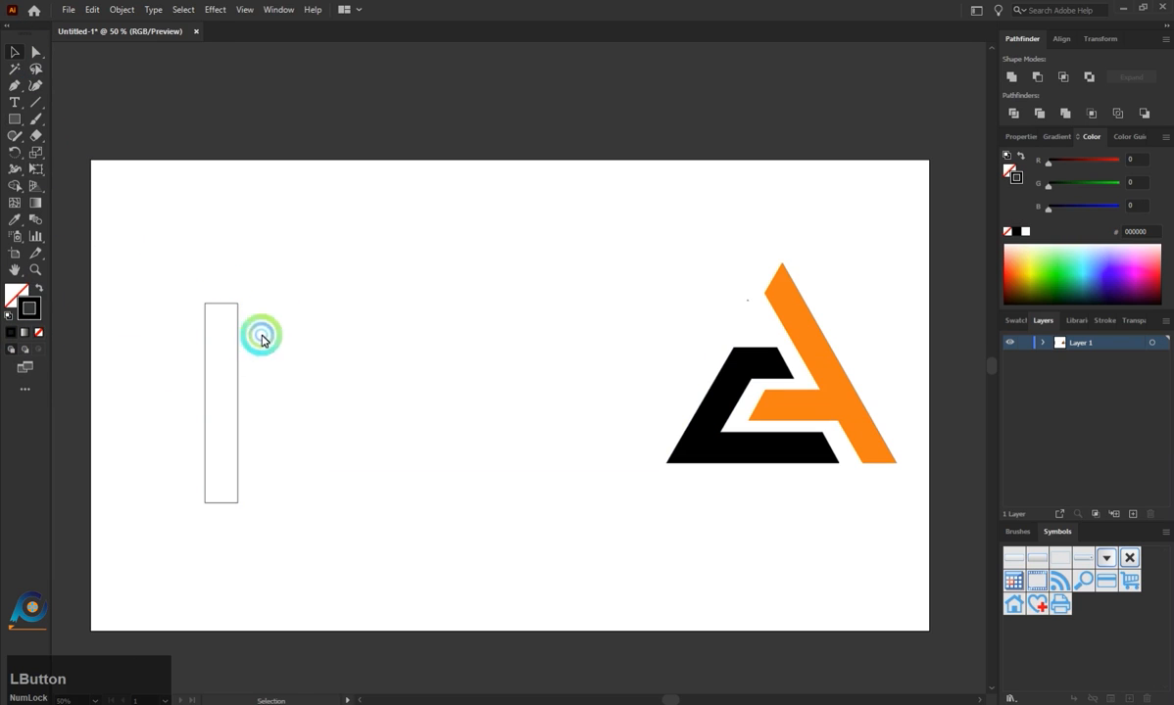
Move the tall rectangle up so its top and bottom line up with the reference logo
{"action": "left_click", "coordinate": [226, 315]}
{"action": "left_click_drag", "start_coordinate": [225, 316], "coordinate": [203, 275]}
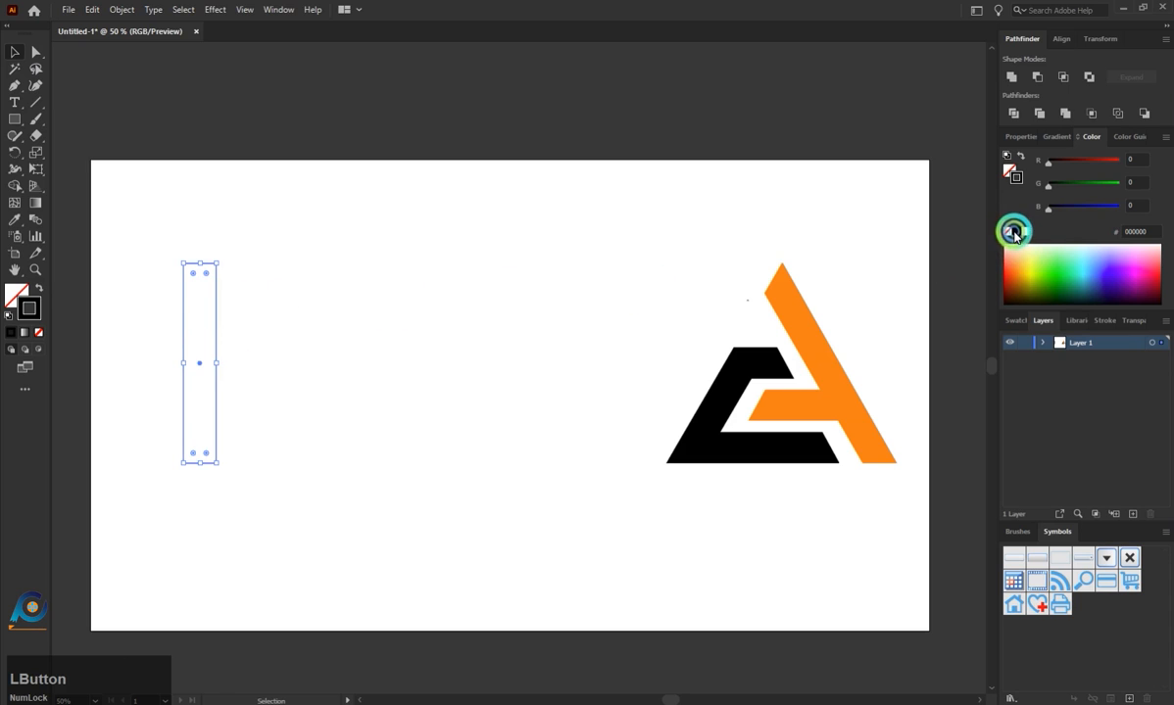
{"action": "left_click", "coordinate": [233, 341]}
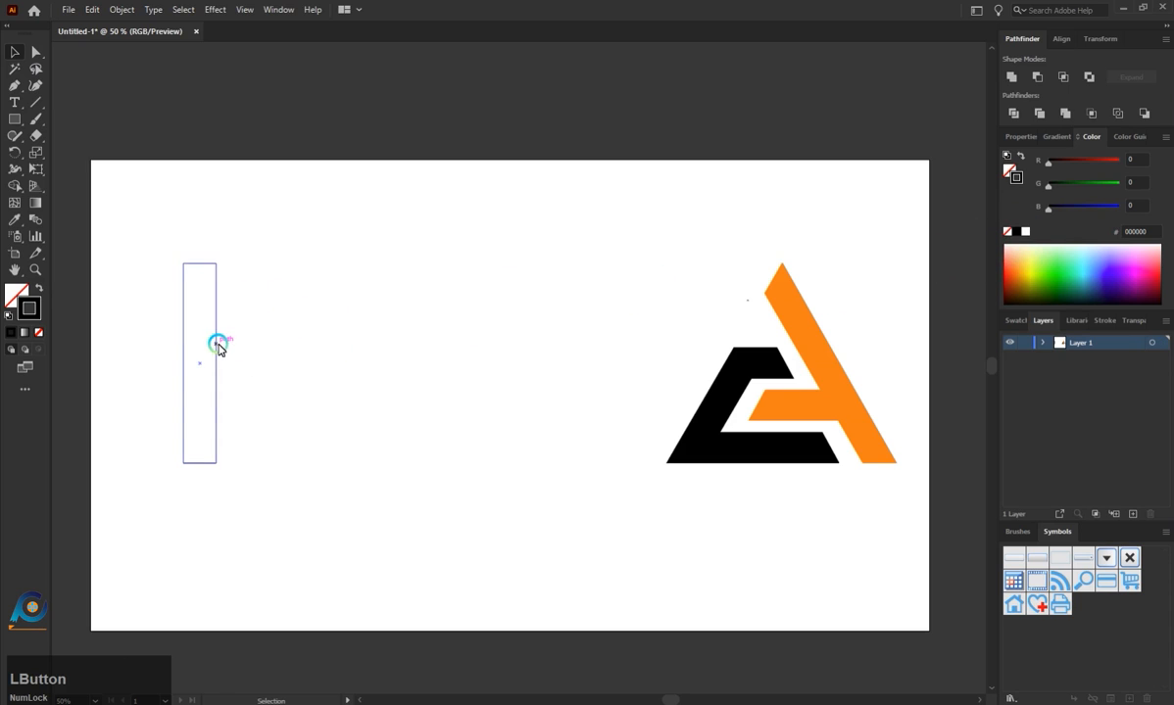
Duplicate the tall rectangle beside the original and rotate the copy to lie horizontally as the base bar
{"action": "left_click_drag", "start_coordinate": [217, 351], "coordinate": [357, 341]}
{"action": "left_click_drag", "start_coordinate": [363, 260], "coordinate": [403, 460]}
{"action": "left_click", "coordinate": [392, 338]}
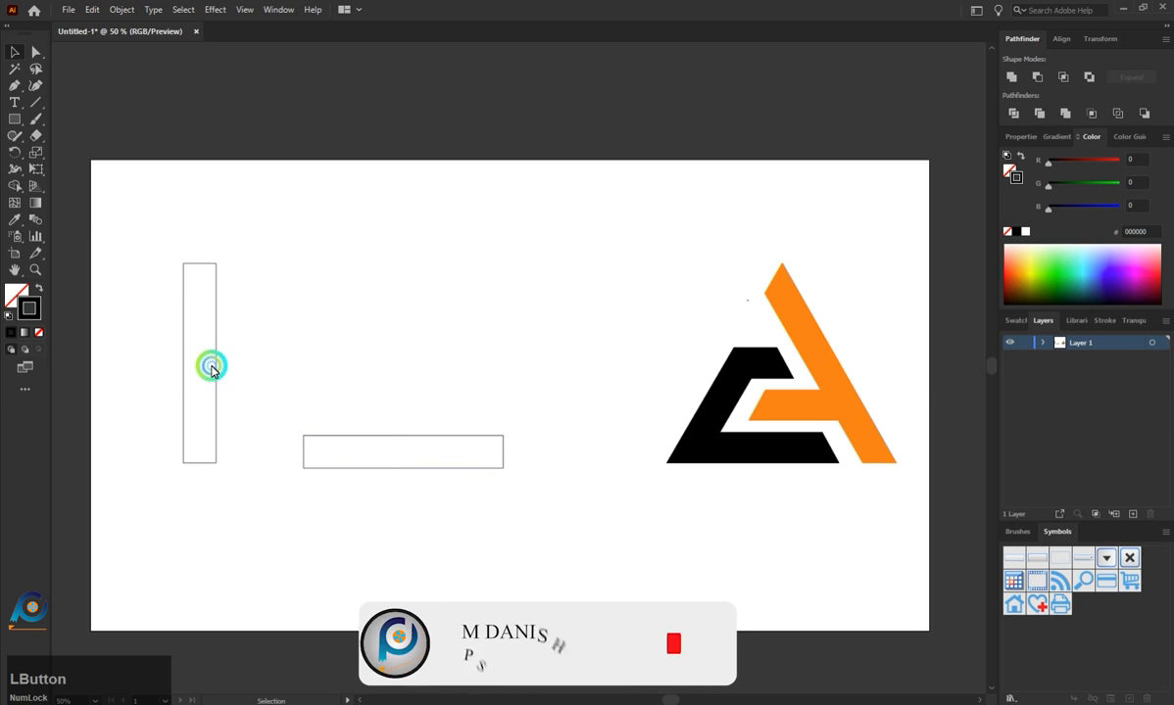
Duplicate the tall rectangle beyond the base bar and tilt the copy as the right leg of the A
{"action": "left_click", "coordinate": [216, 365]}
{"action": "left_click_drag", "start_coordinate": [216, 366], "coordinate": [516, 373]}
{"action": "left_click_drag", "start_coordinate": [519, 265], "coordinate": [466, 282]}
{"action": "left_click", "coordinate": [443, 233]}
Add another copy of the tall rectangle tilted as the left leg, and move the right leg so their top corners meet
{"action": "left_click", "coordinate": [216, 303]}
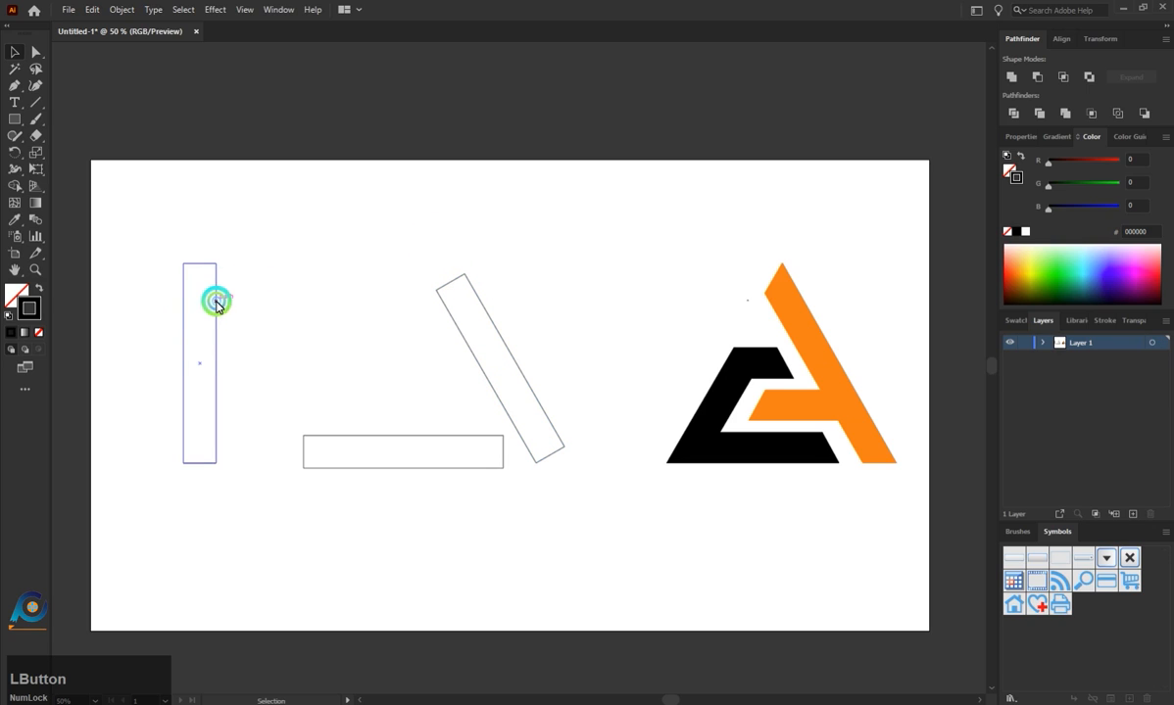
{"action": "left_click_drag", "start_coordinate": [217, 304], "coordinate": [325, 307]}
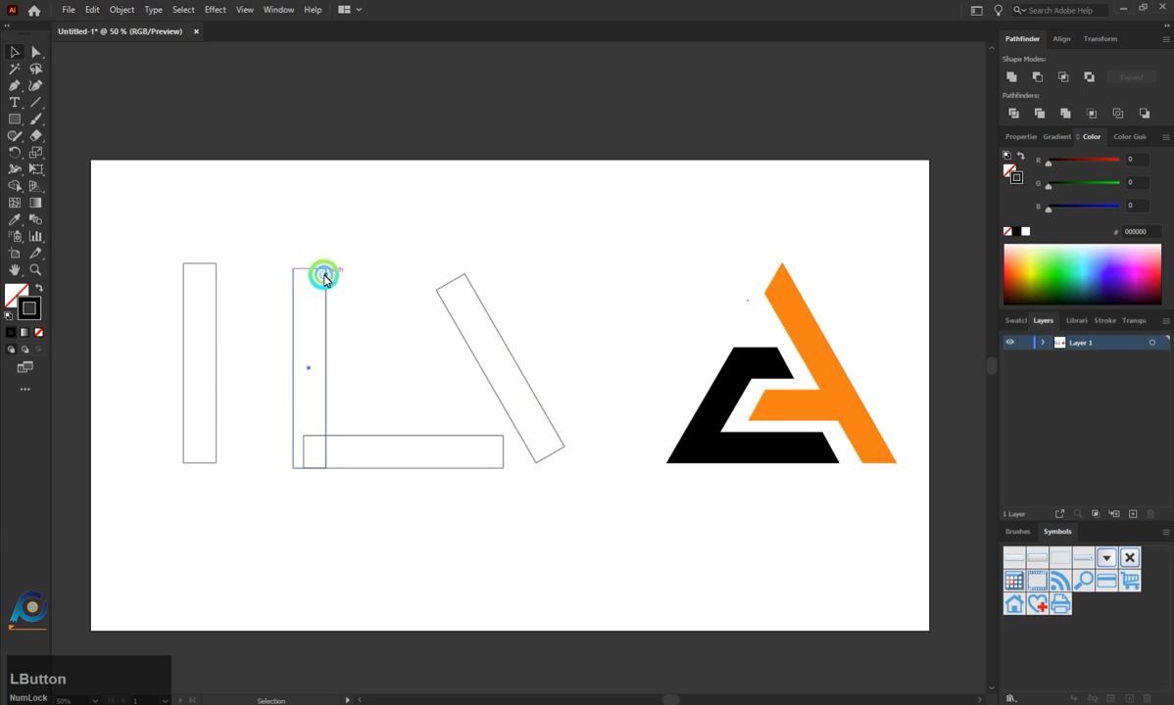
{"action": "left_click_drag", "start_coordinate": [331, 271], "coordinate": [363, 282]}
{"action": "left_click", "coordinate": [274, 262]}
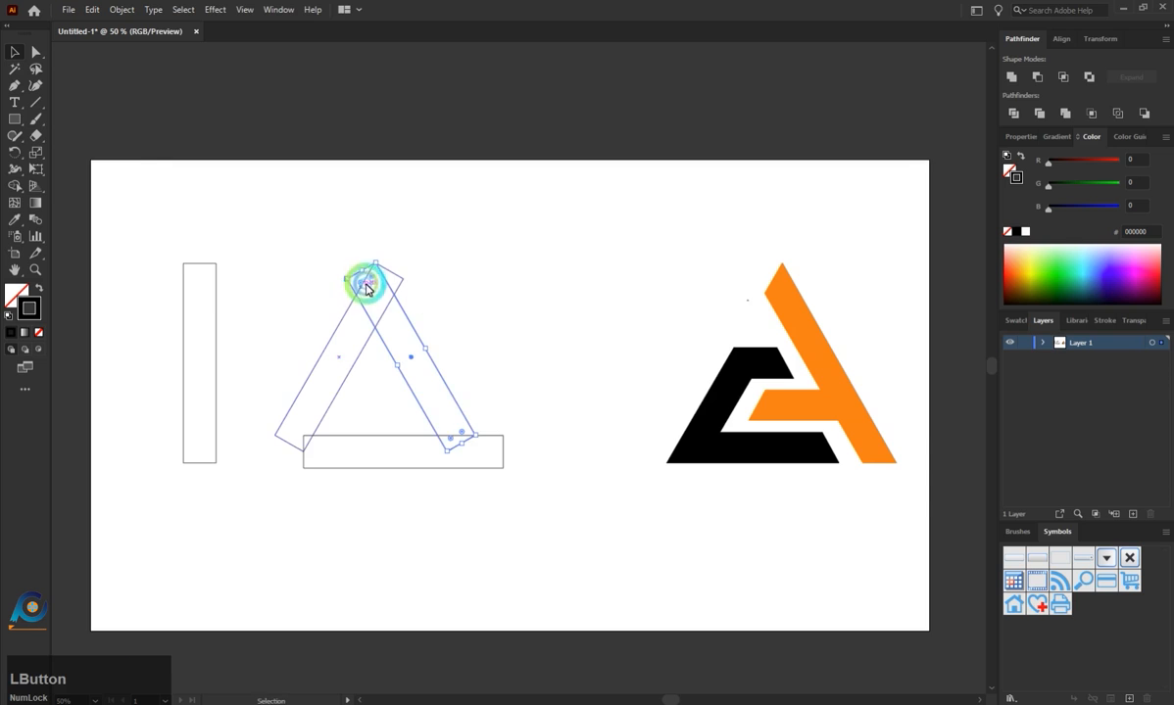
{"action": "scroll", "coordinate": [364, 283], "scroll_direction": "up", "scroll_amount": 1}
{"action": "scroll", "coordinate": [429, 353], "scroll_direction": "down", "scroll_amount": 1}
{"action": "scroll", "coordinate": [432, 306], "scroll_direction": "up", "scroll_amount": 1, "text": "alt"}
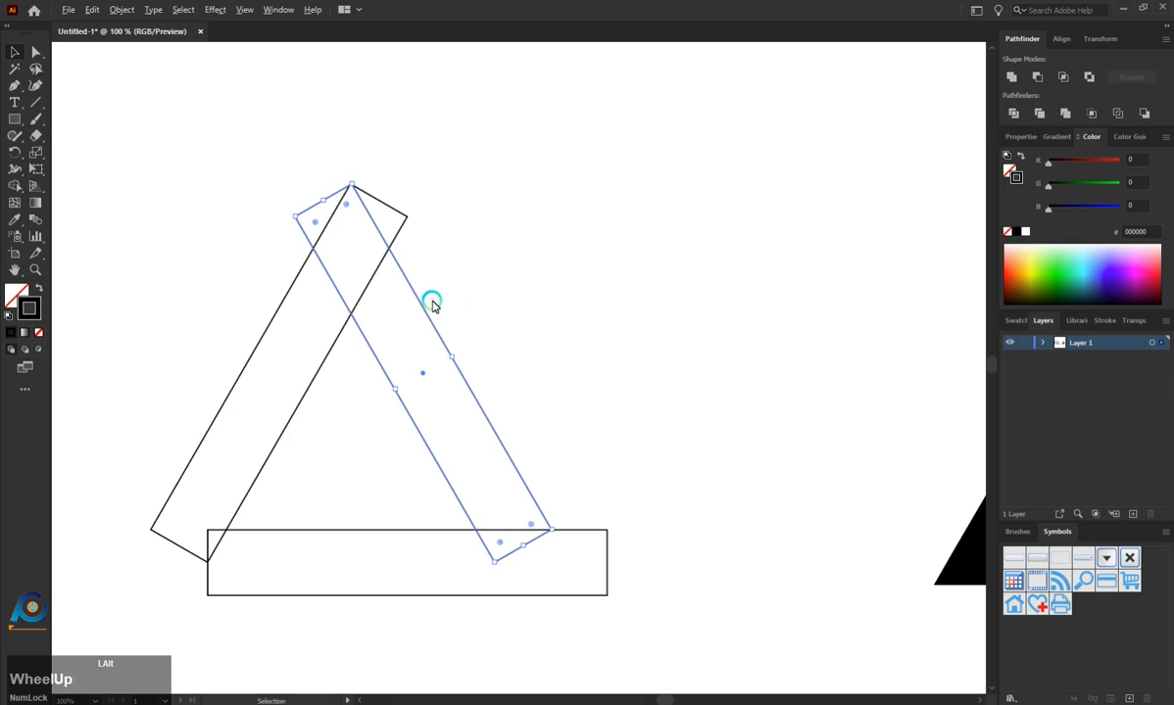
{"action": "left_click", "coordinate": [224, 172]}
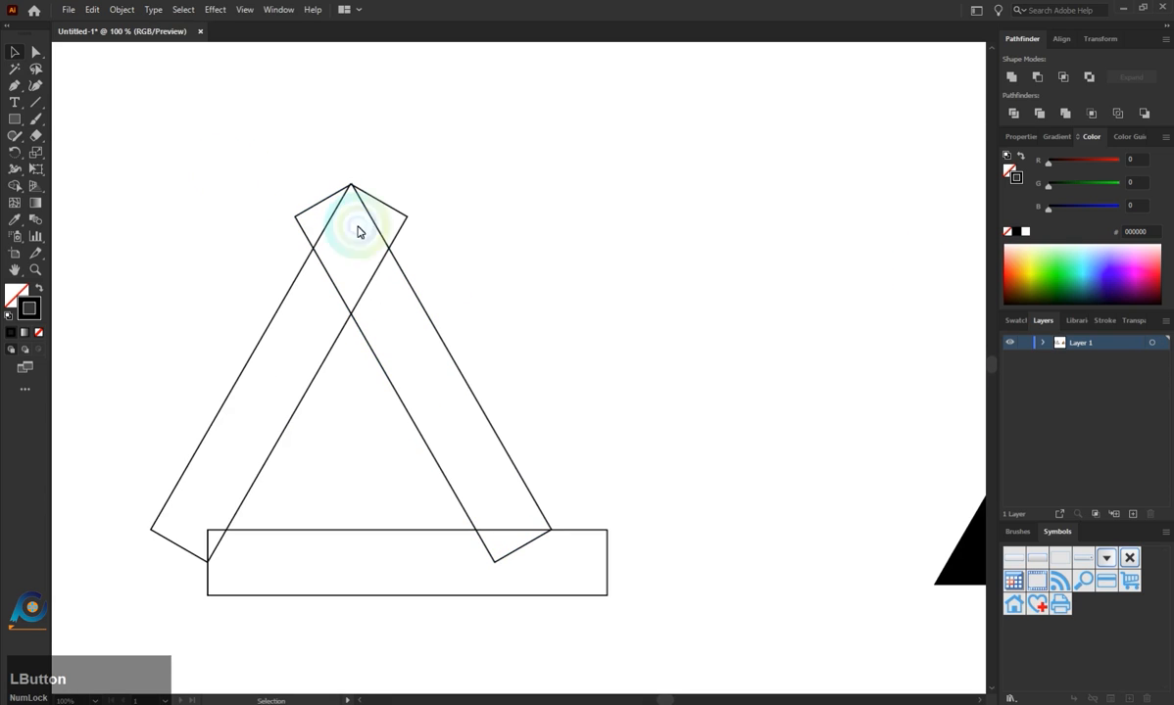
Move the base bar below the legs and align the right leg's top corner precisely with the left leg's at the apex
{"action": "mouse_move", "coordinate": [380, 236]}
{"action": "left_mouse_down"}
{"action": "mouse_move", "coordinate": [382, 246]}
{"action": "mouse_move", "coordinate": [380, 236]}
{"action": "left_mouse_up"}
{"action": "left_click", "coordinate": [401, 233]}
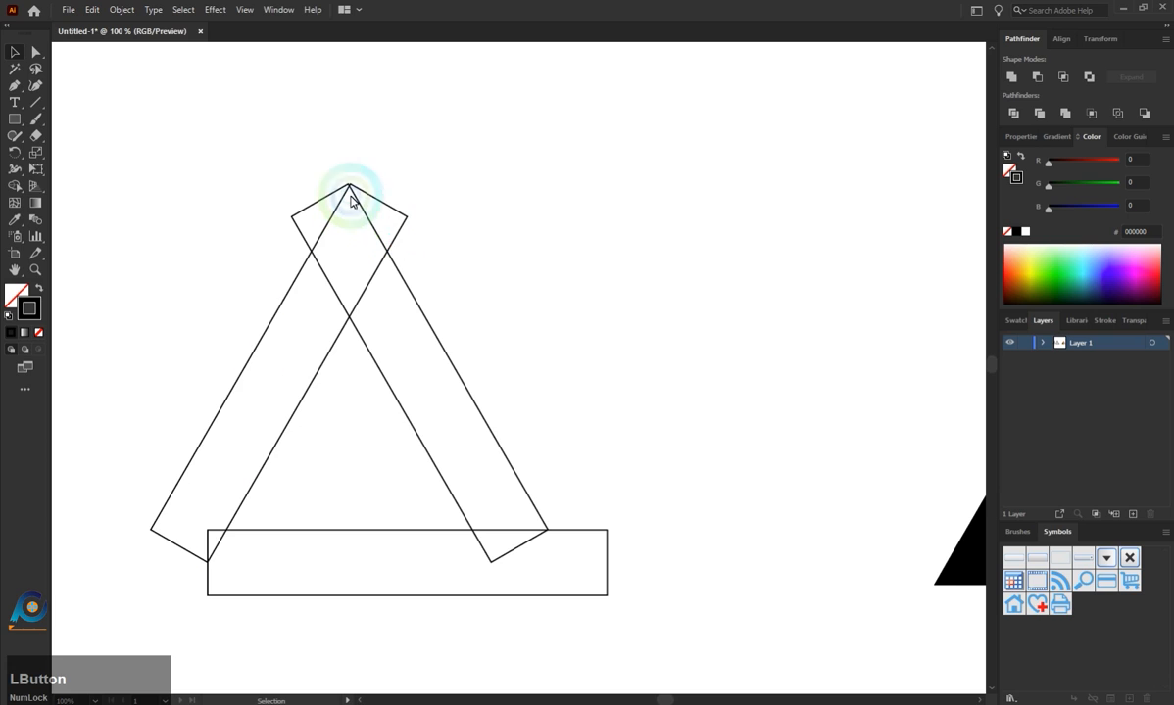
{"action": "left_click_drag", "start_coordinate": [412, 528], "coordinate": [411, 589]}
{"action": "left_click", "coordinate": [335, 229]}
{"action": "left_click", "coordinate": [360, 201]}
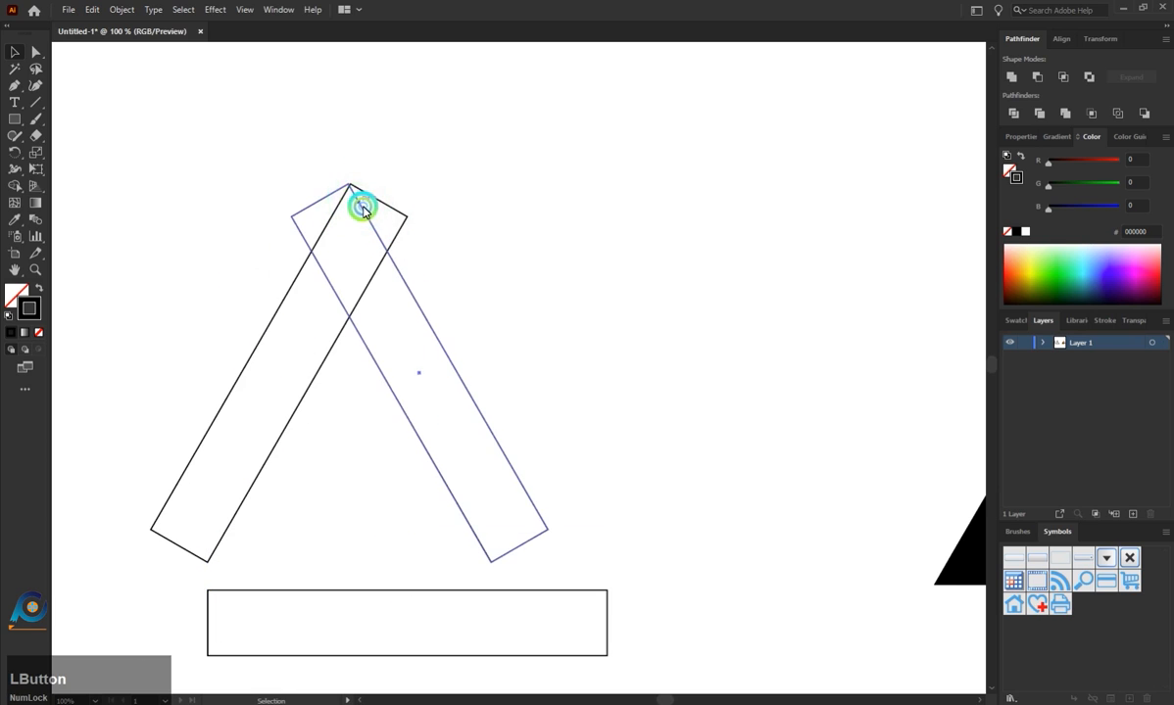
{"action": "left_click_drag", "start_coordinate": [362, 209], "coordinate": [349, 207]}
{"action": "scroll", "coordinate": [357, 188], "scroll_direction": "up", "scroll_amount": 5}
{"action": "scroll", "coordinate": [348, 186], "scroll_direction": "down", "scroll_amount": 1}
{"action": "left_click", "coordinate": [365, 145]}
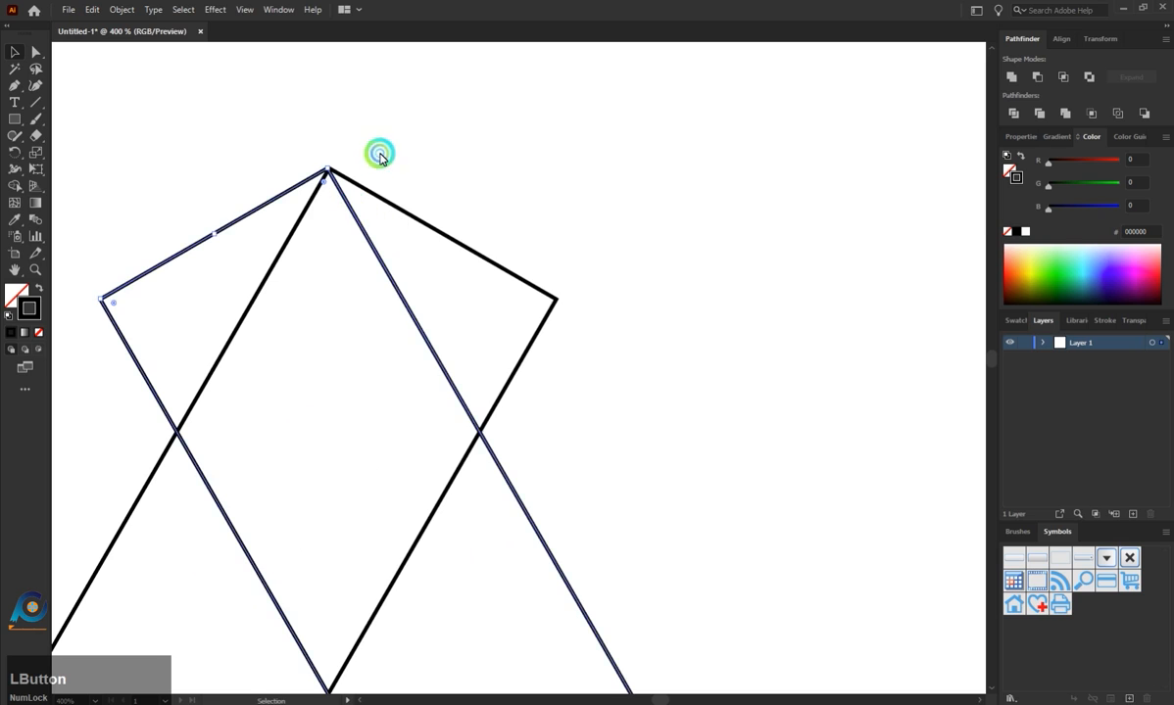
Move both legs together onto the base bar so their lowest corners rest on its bottom edge
{"action": "scroll", "coordinate": [372, 172], "scroll_direction": "down", "scroll_amount": 5}
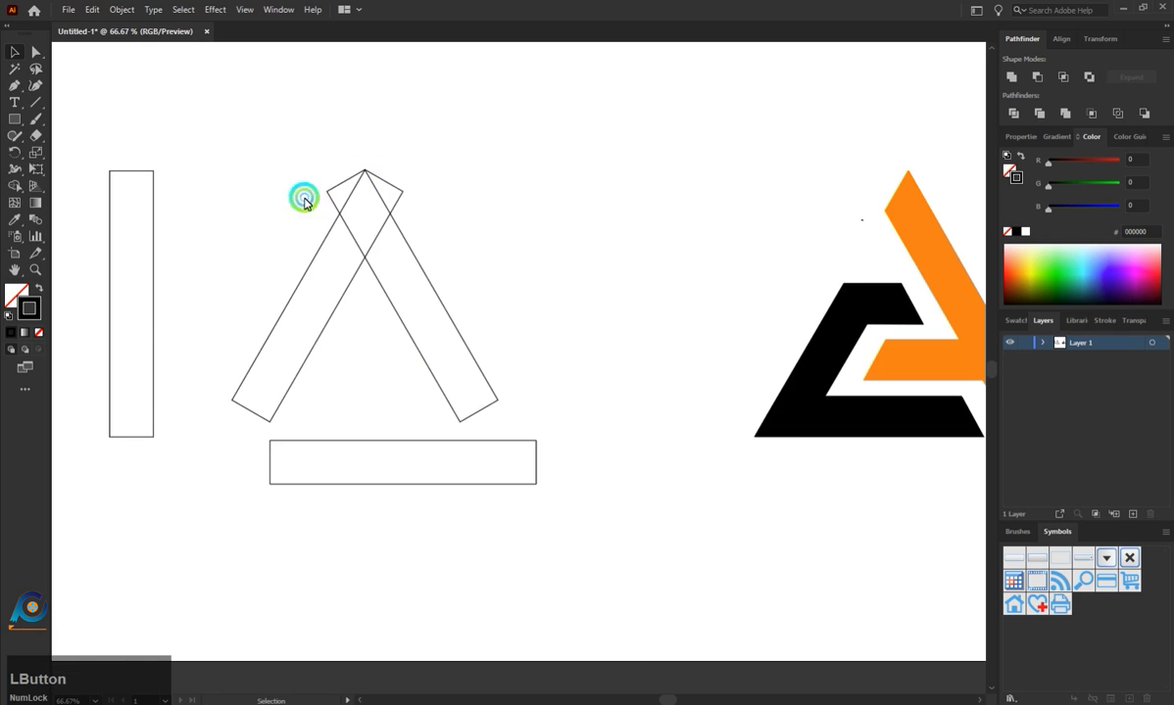
{"action": "left_click", "coordinate": [417, 306]}
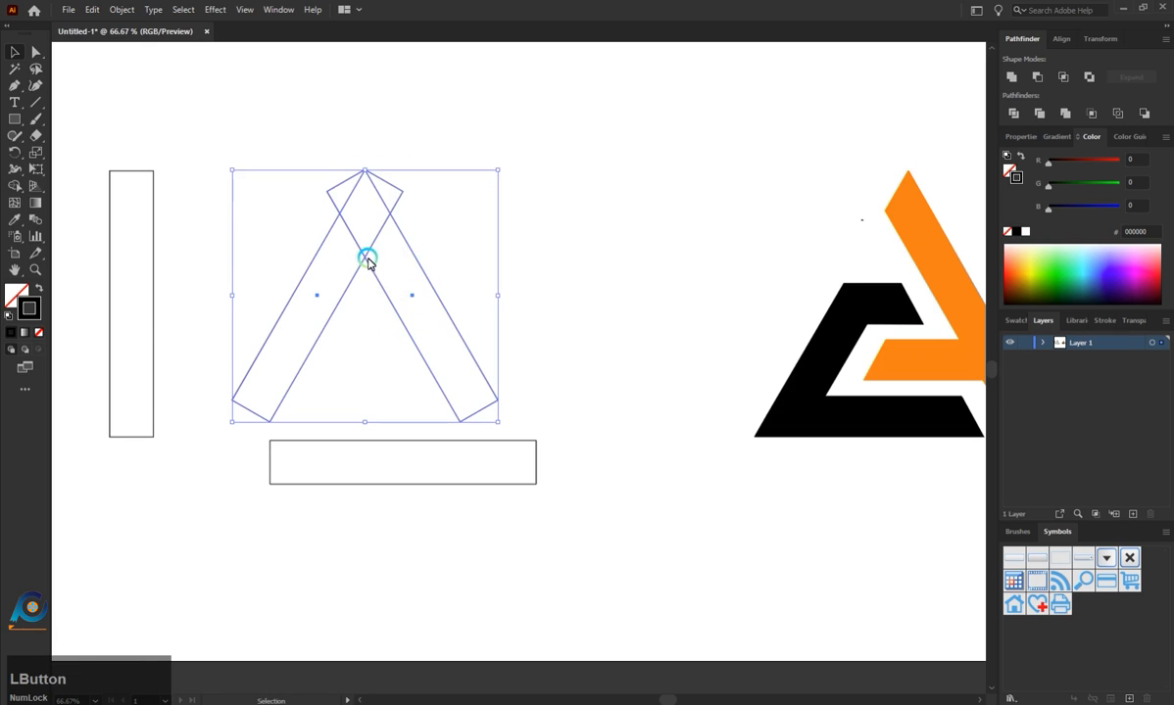
{"action": "left_click_drag", "start_coordinate": [365, 259], "coordinate": [374, 272]}
{"action": "scroll", "coordinate": [379, 302], "scroll_direction": "down", "scroll_amount": 2}
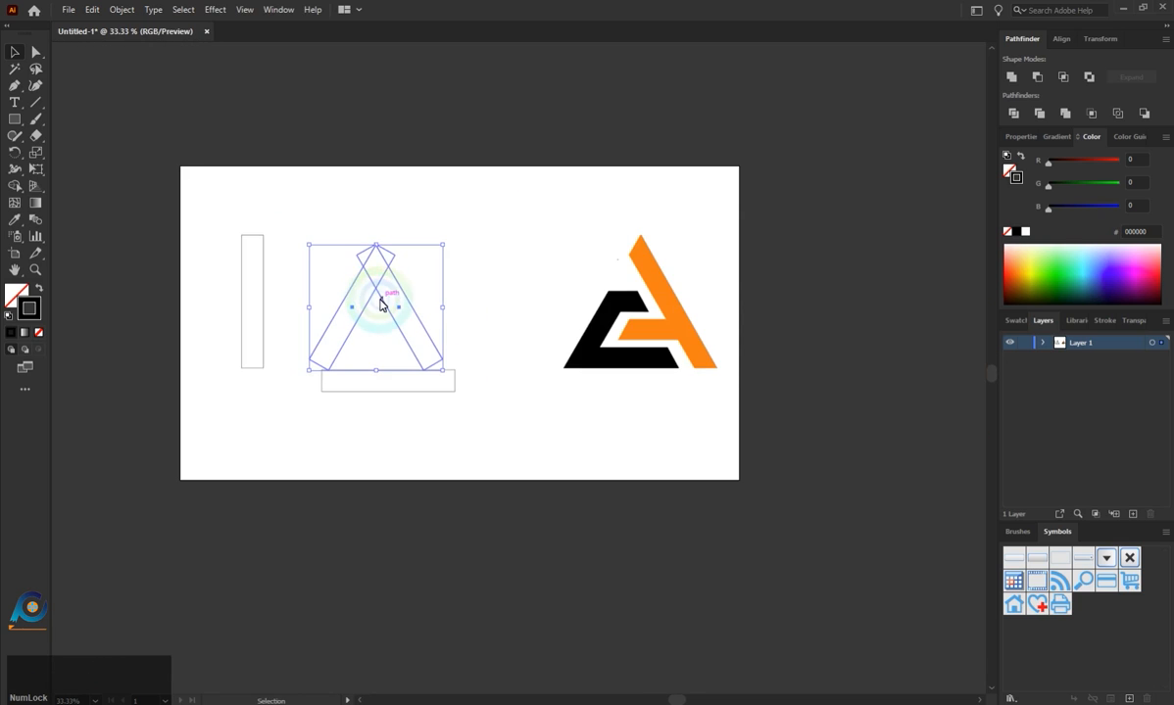
{"action": "scroll", "coordinate": [381, 305], "scroll_direction": "up", "scroll_amount": 1}
{"action": "scroll", "coordinate": [424, 295], "scroll_direction": "up", "scroll_amount": 1}
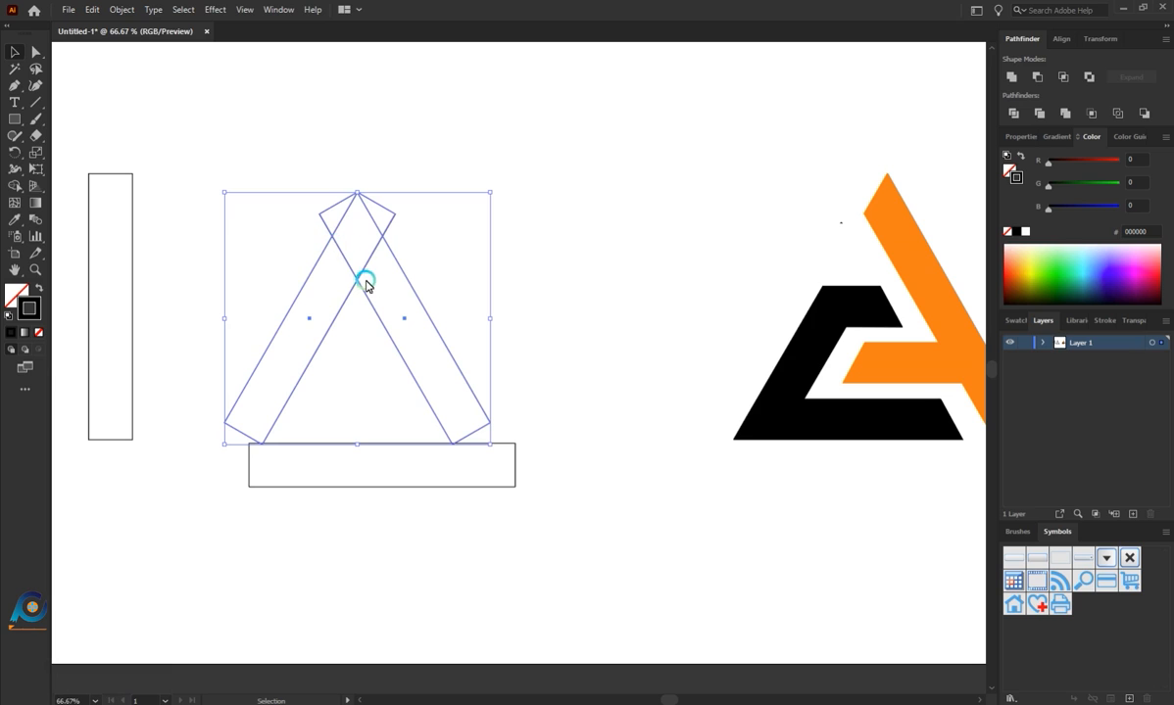
{"action": "left_click_drag", "start_coordinate": [360, 282], "coordinate": [382, 326]}
{"action": "left_click", "coordinate": [462, 277]}
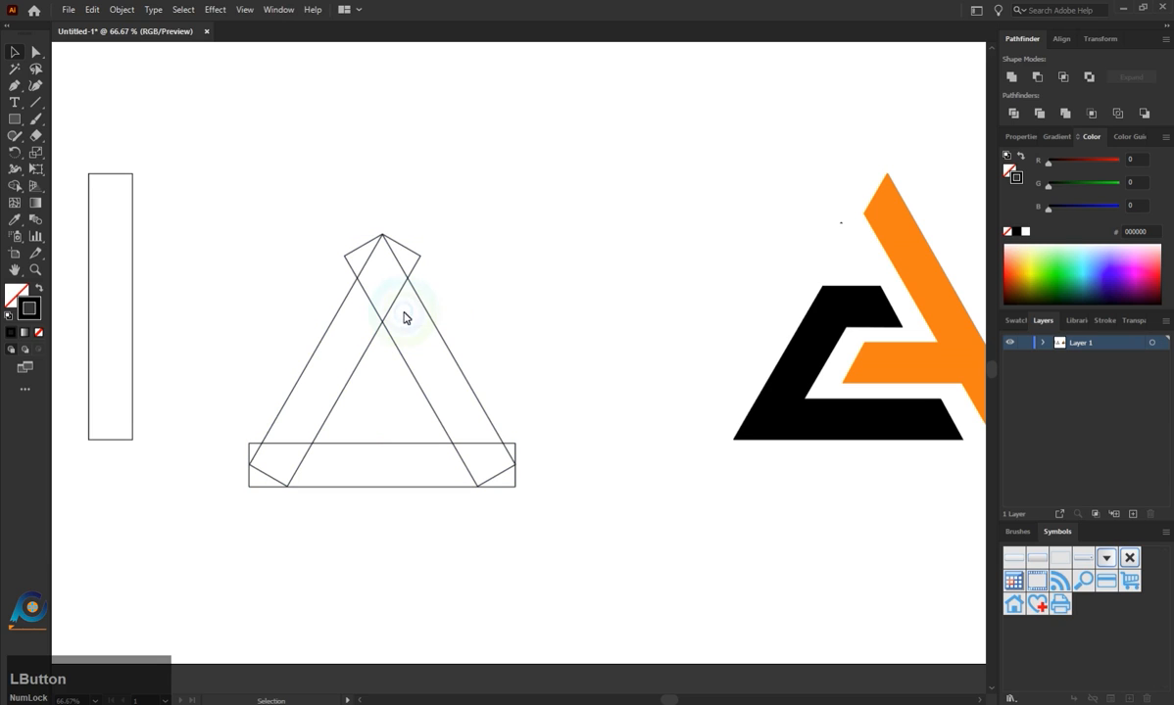
Extend the right leg's outer lower anchor point along its slope to the base bar's bottom edge
{"action": "scroll", "coordinate": [362, 329], "scroll_direction": "down", "scroll_amount": 1}
{"action": "scroll", "coordinate": [411, 347], "scroll_direction": "up", "scroll_amount": 1}
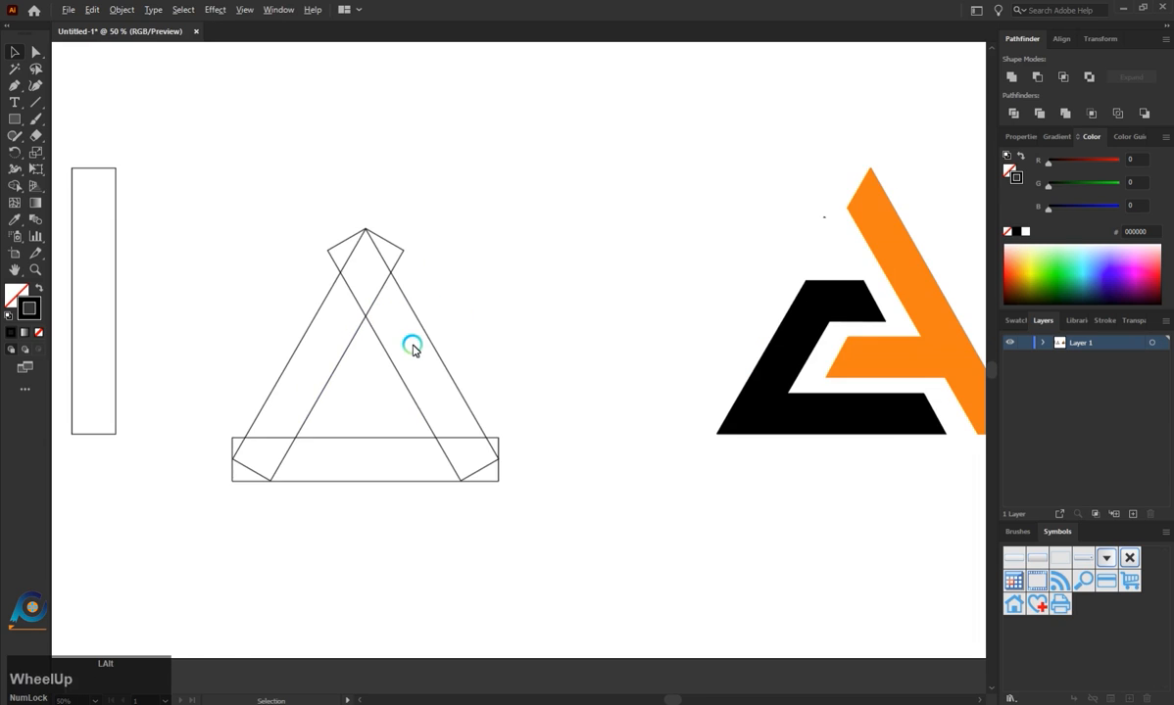
{"action": "scroll", "coordinate": [410, 349], "scroll_direction": "down", "scroll_amount": 1}
{"action": "scroll", "coordinate": [454, 417], "scroll_direction": "up", "scroll_amount": 2}
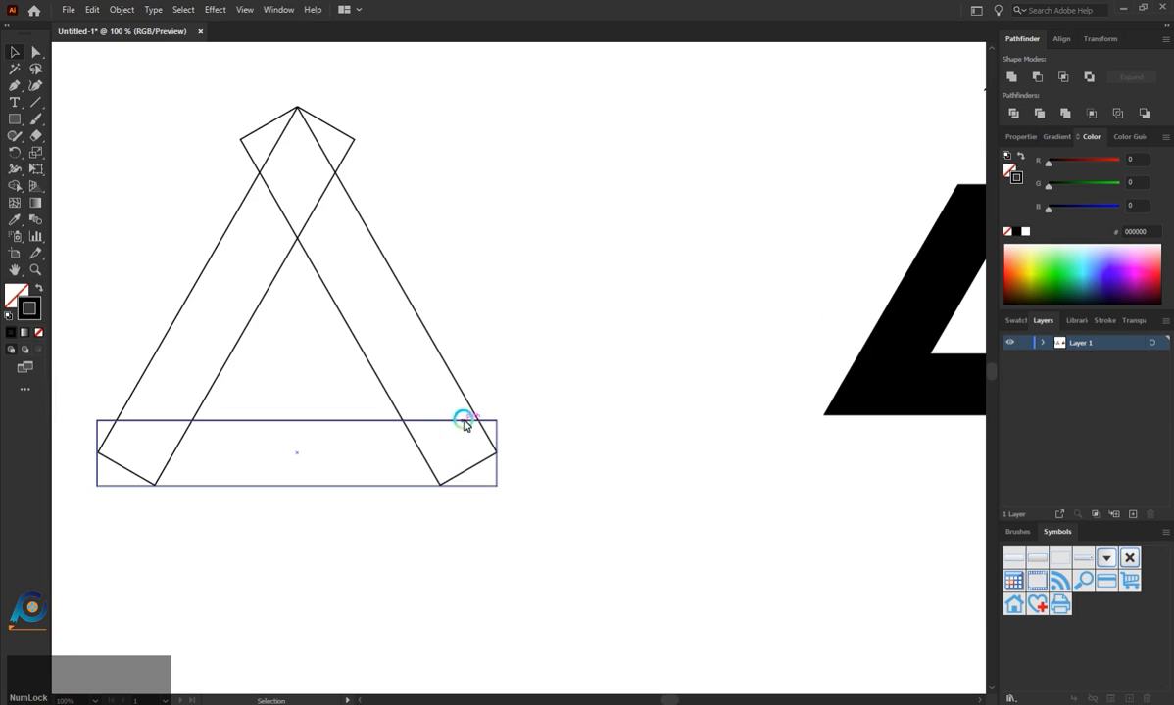
{"action": "left_click", "coordinate": [47, 55]}
{"action": "left_click", "coordinate": [219, 223]}
{"action": "left_click", "coordinate": [497, 452]}
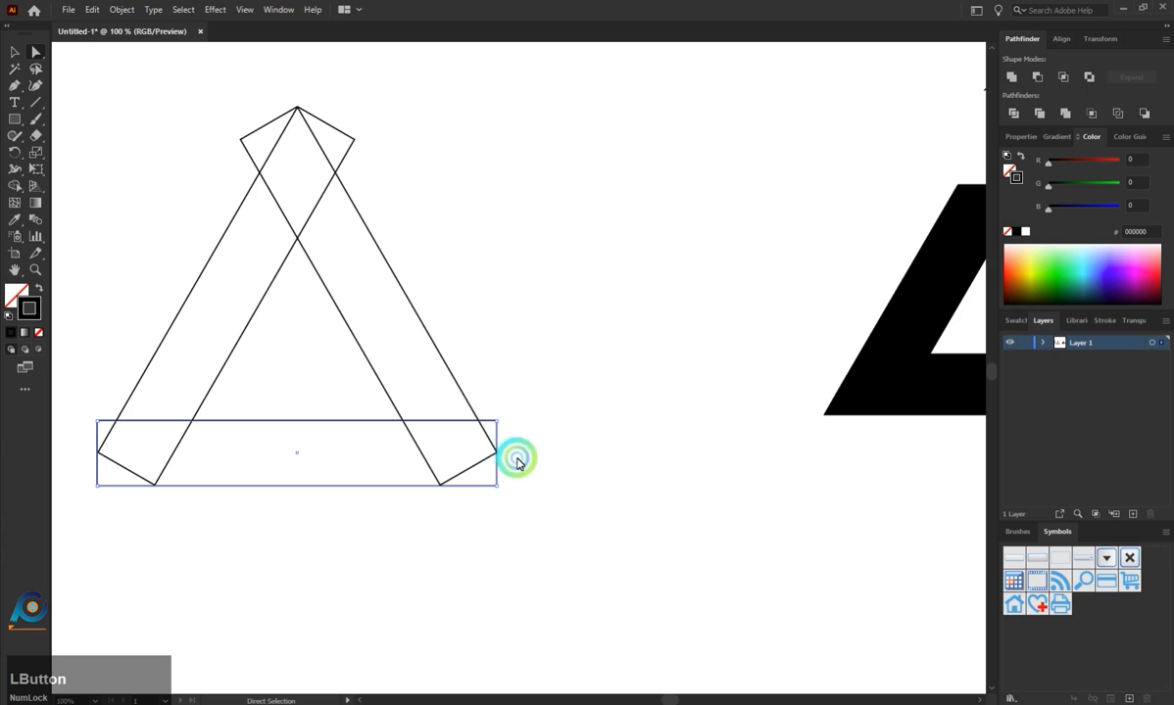
{"action": "left_click", "coordinate": [477, 462]}
{"action": "left_click", "coordinate": [479, 461]}
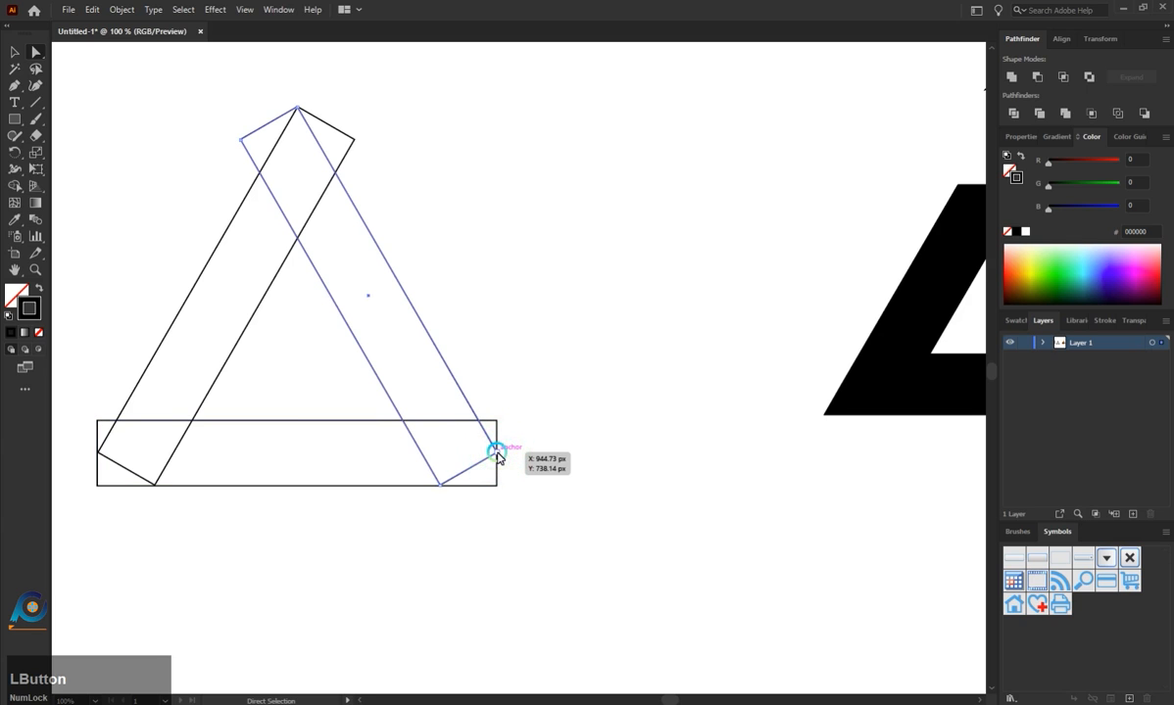
{"action": "left_click_drag", "start_coordinate": [496, 453], "coordinate": [518, 488]}
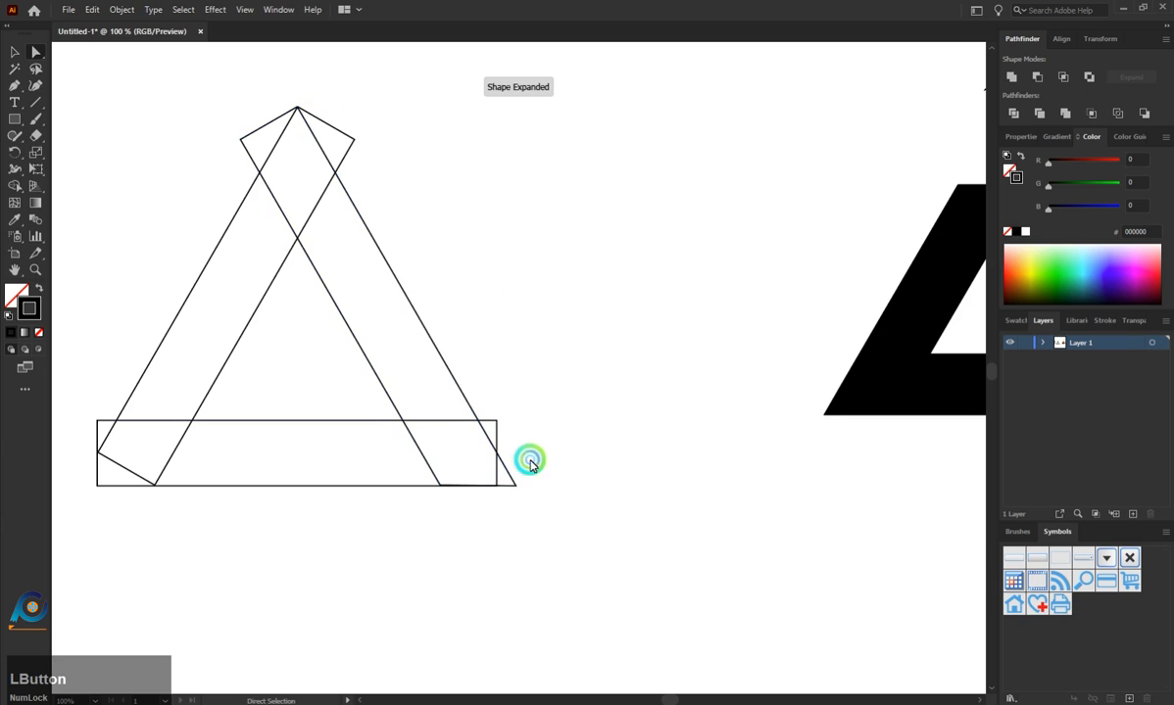
Select the three bars and remove the protruding pieces at the base bar's right end and both sides of the apex with Shape Builder
{"action": "scroll", "coordinate": [529, 461], "scroll_direction": "down", "scroll_amount": 2}
{"action": "scroll", "coordinate": [463, 382], "scroll_direction": "up", "scroll_amount": 1}
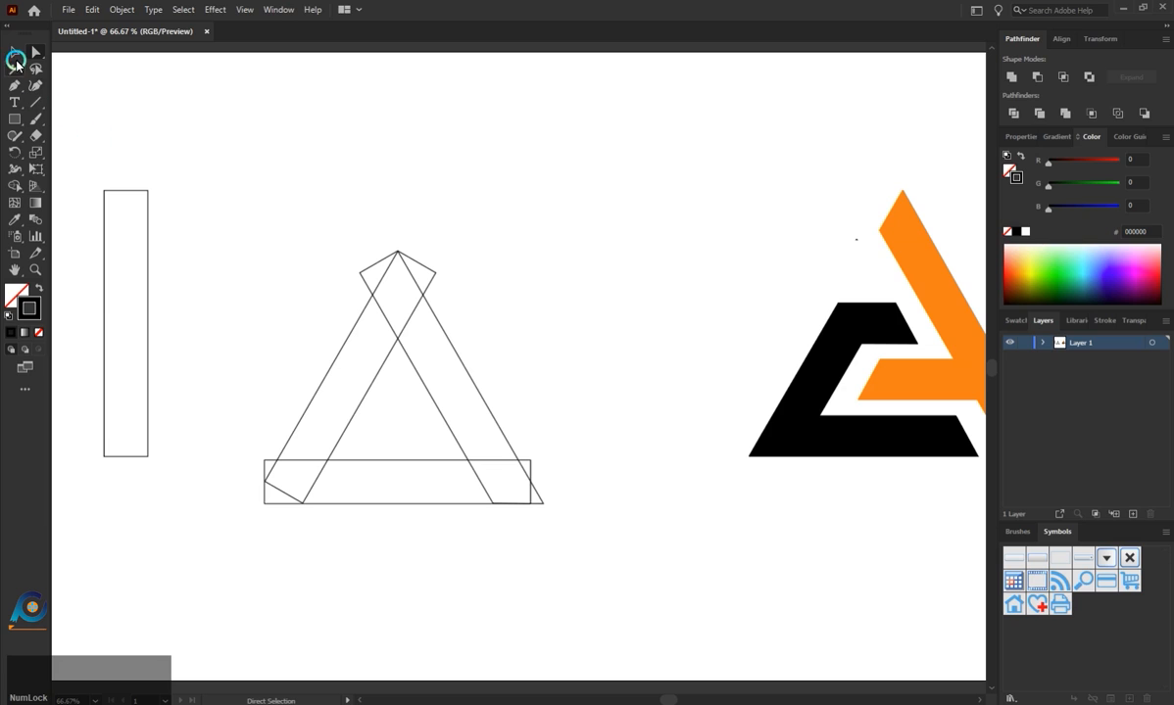
{"action": "left_click", "coordinate": [15, 57]}
{"action": "left_click", "coordinate": [282, 195]}
{"action": "left_click", "coordinate": [332, 261]}
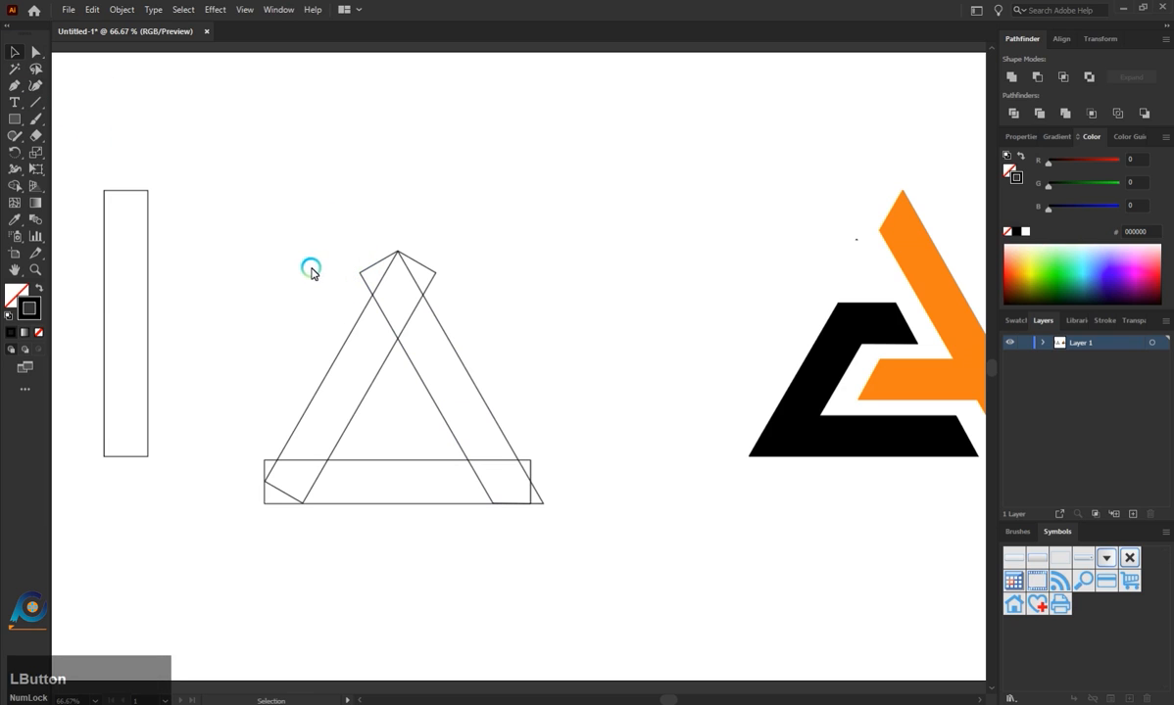
{"action": "left_click_drag", "start_coordinate": [320, 275], "coordinate": [568, 514]}
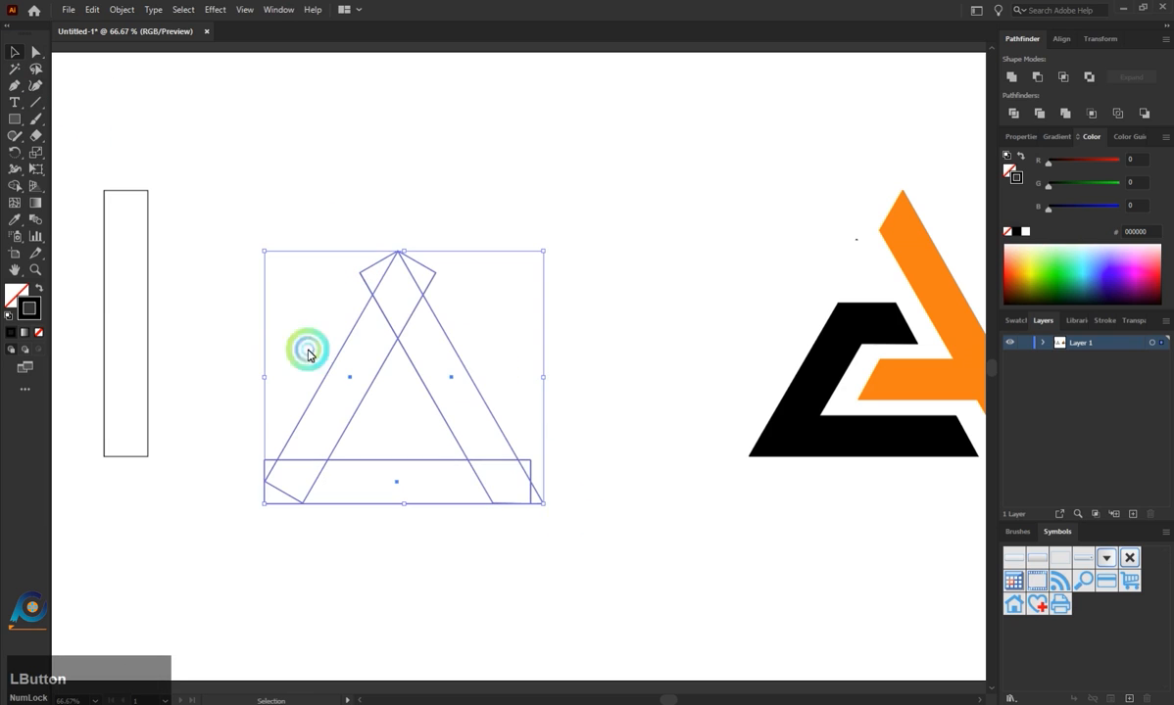
{"action": "left_click", "coordinate": [22, 186]}
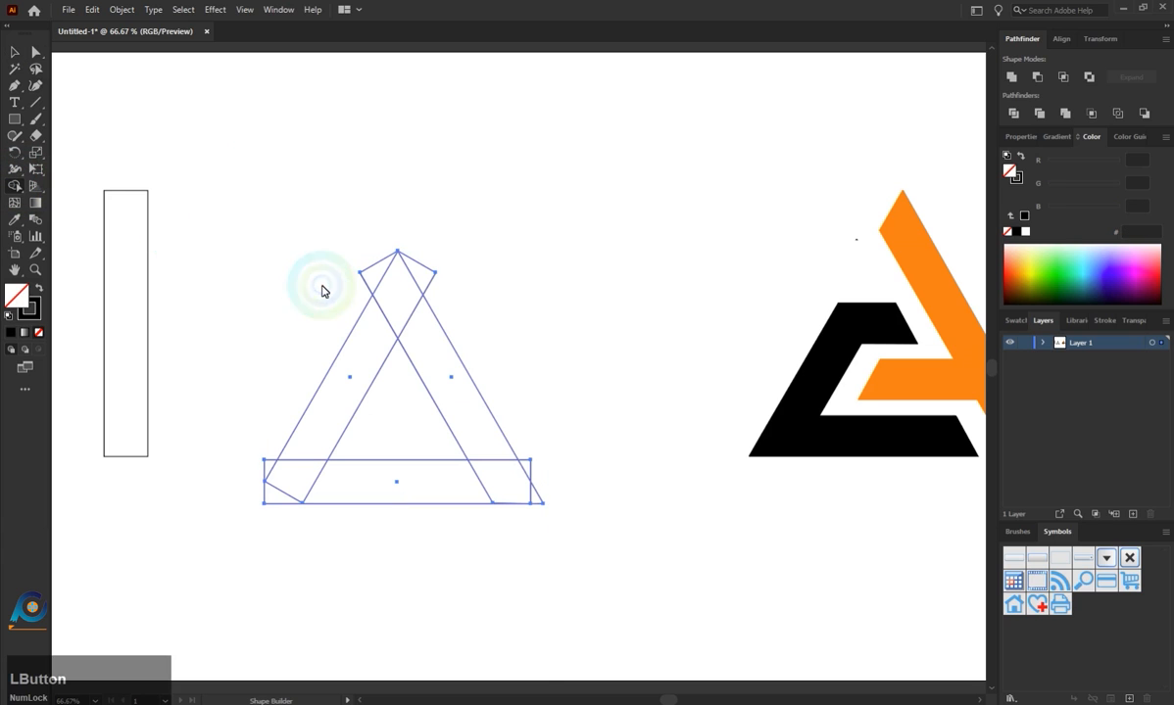
{"action": "left_click", "coordinate": [532, 468], "text": "alt"}
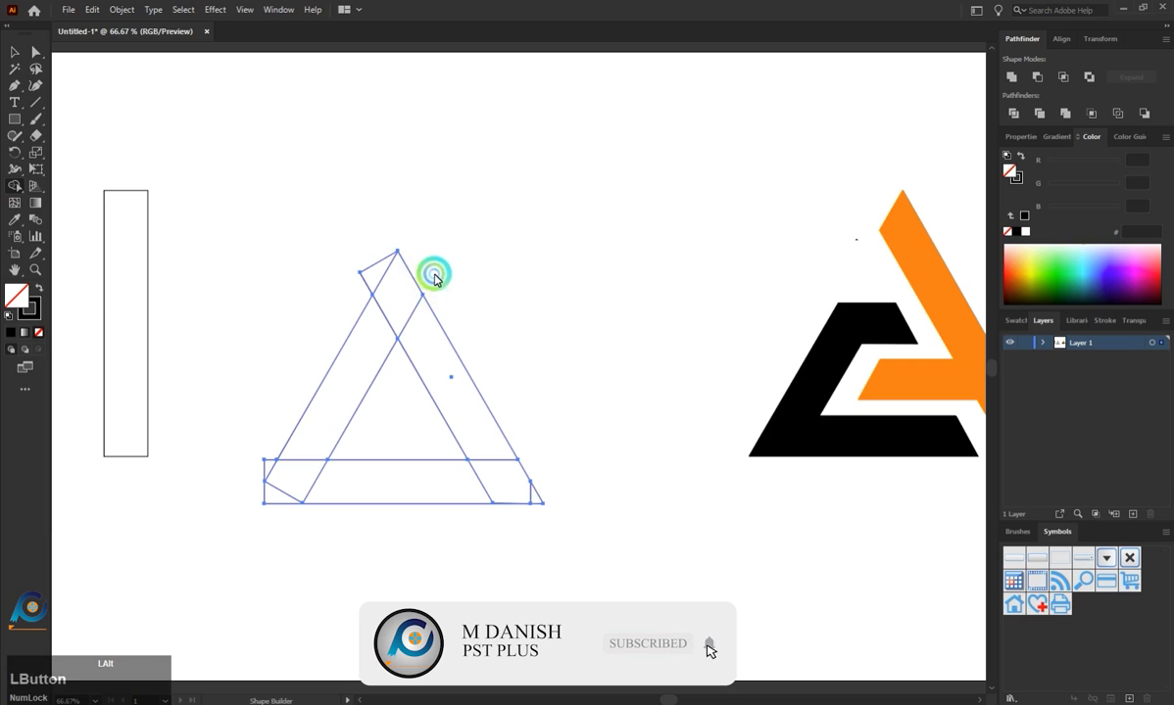
{"action": "left_click", "coordinate": [370, 269], "text": "alt"}
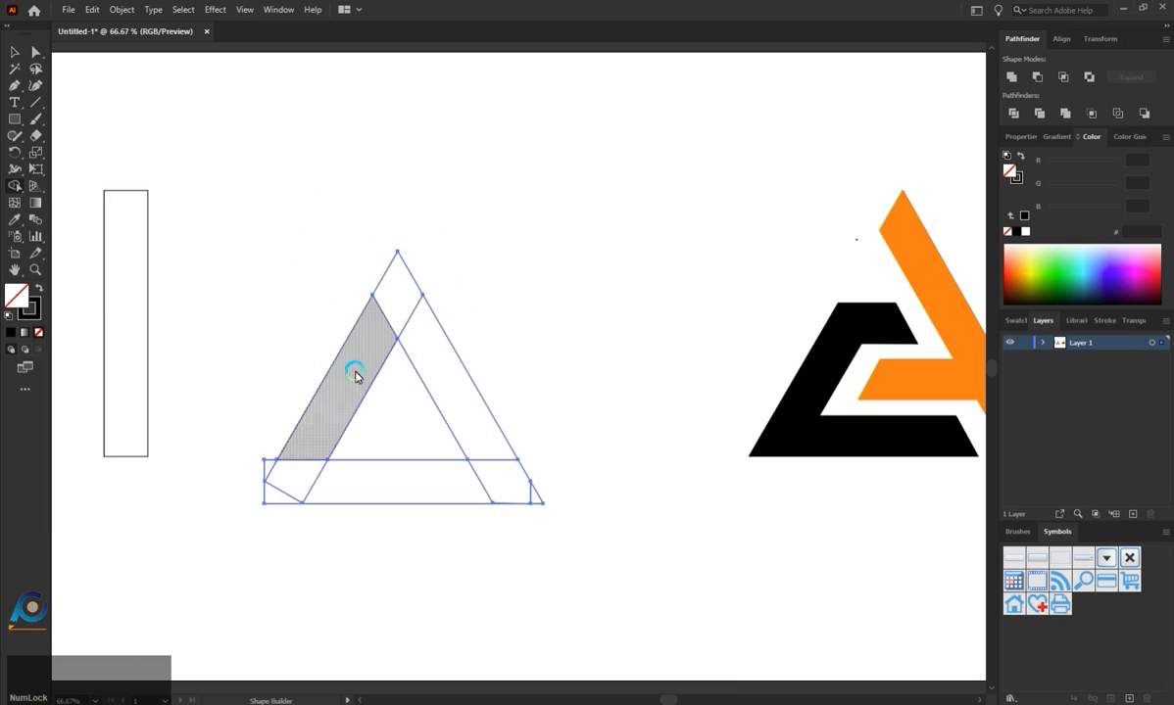
Merge the apex diamond and all overlapping pieces down to the lower right corner into one right leg with Shape Builder
{"action": "left_click", "coordinate": [399, 296]}
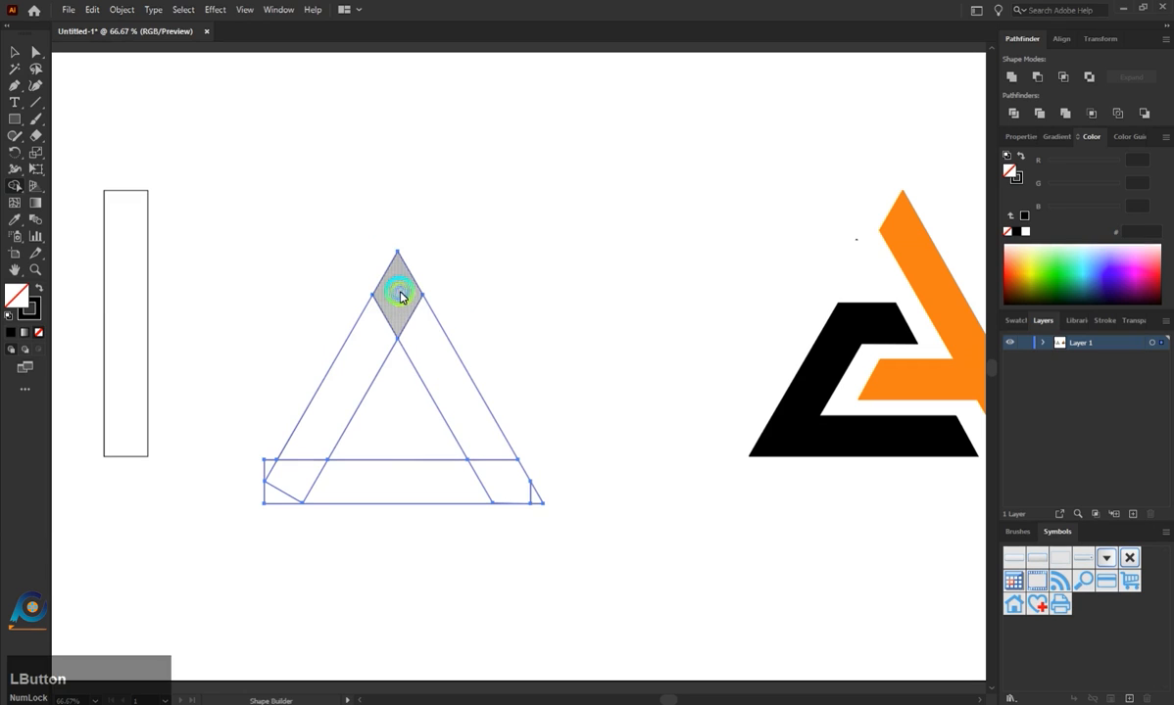
{"action": "mouse_move", "coordinate": [400, 295]}
{"action": "left_mouse_down"}
{"action": "mouse_move", "coordinate": [501, 487]}
{"action": "mouse_move", "coordinate": [529, 498]}
{"action": "left_mouse_up"}
{"action": "key", "text": "v"}
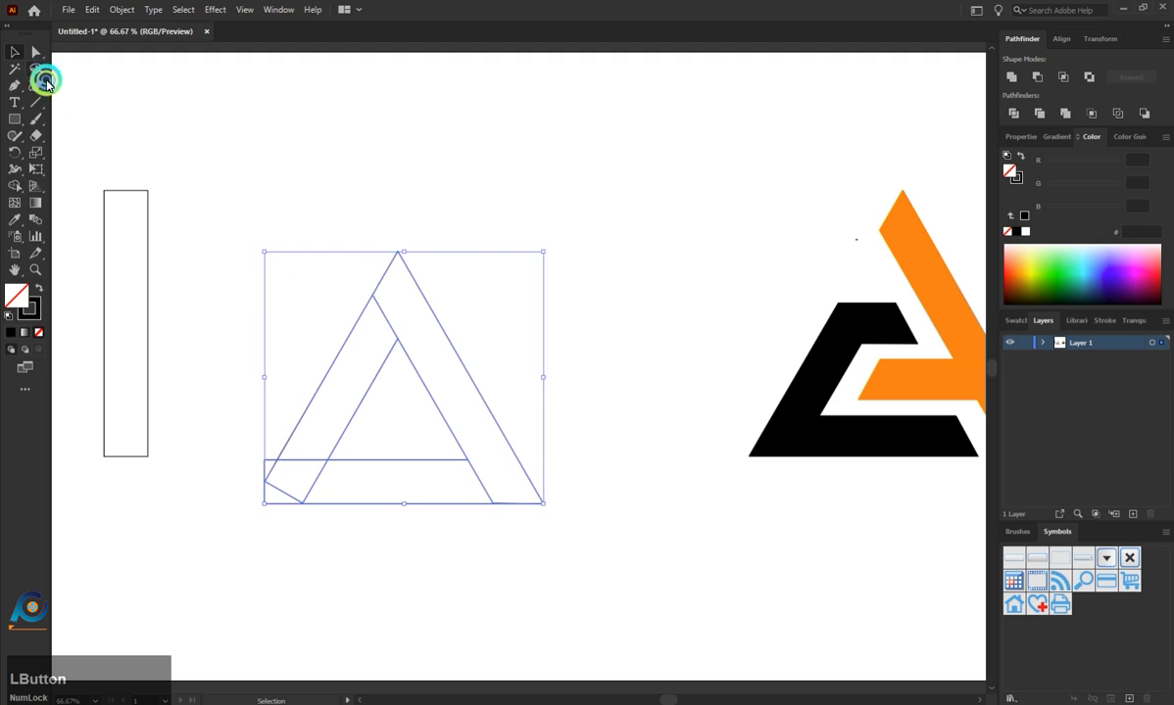
Set the stroke weight of all the triangle's shapes to 3 pt
{"action": "left_click", "coordinate": [312, 201]}
{"action": "left_click_drag", "start_coordinate": [279, 245], "coordinate": [501, 496]}
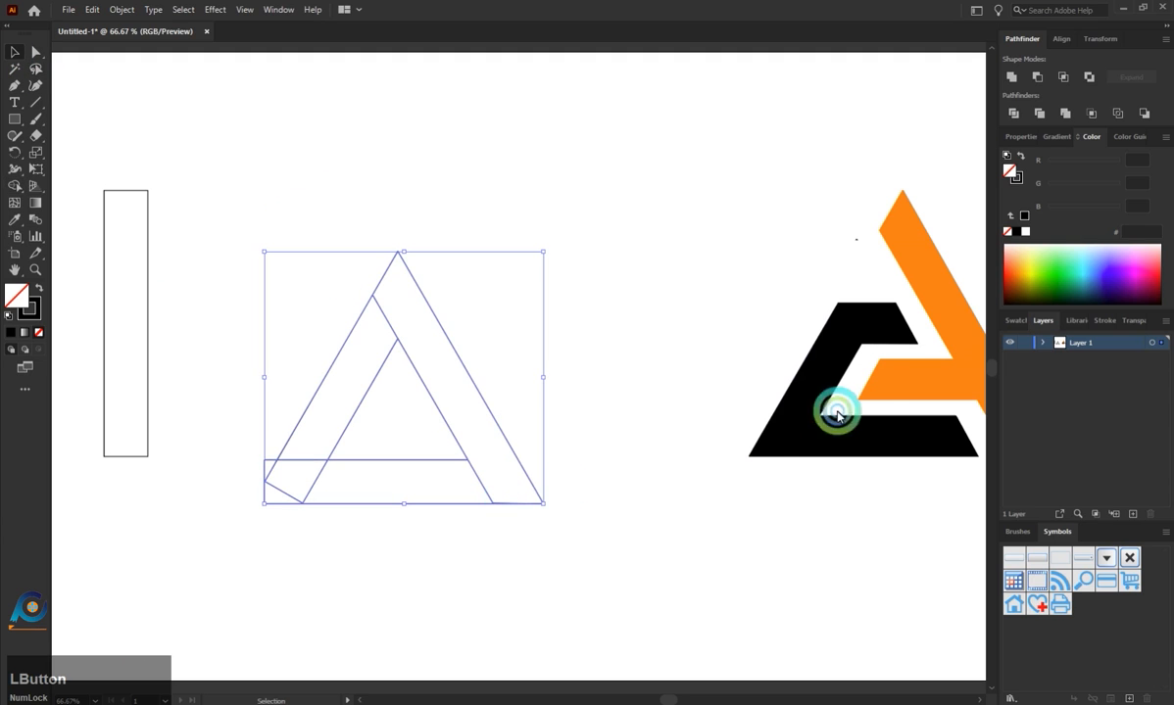
{"action": "left_click", "coordinate": [1021, 136]}
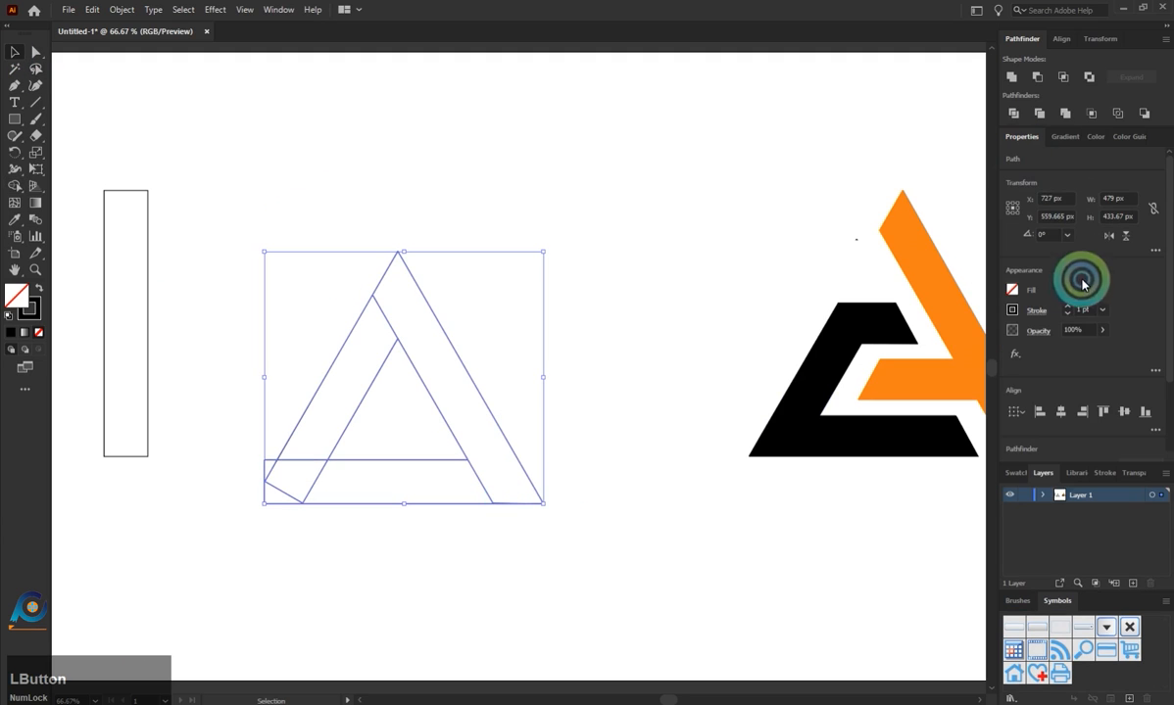
{"action": "left_click", "coordinate": [1068, 305]}
{"action": "left_click", "coordinate": [1067, 306]}
{"action": "left_click", "coordinate": [592, 464]}
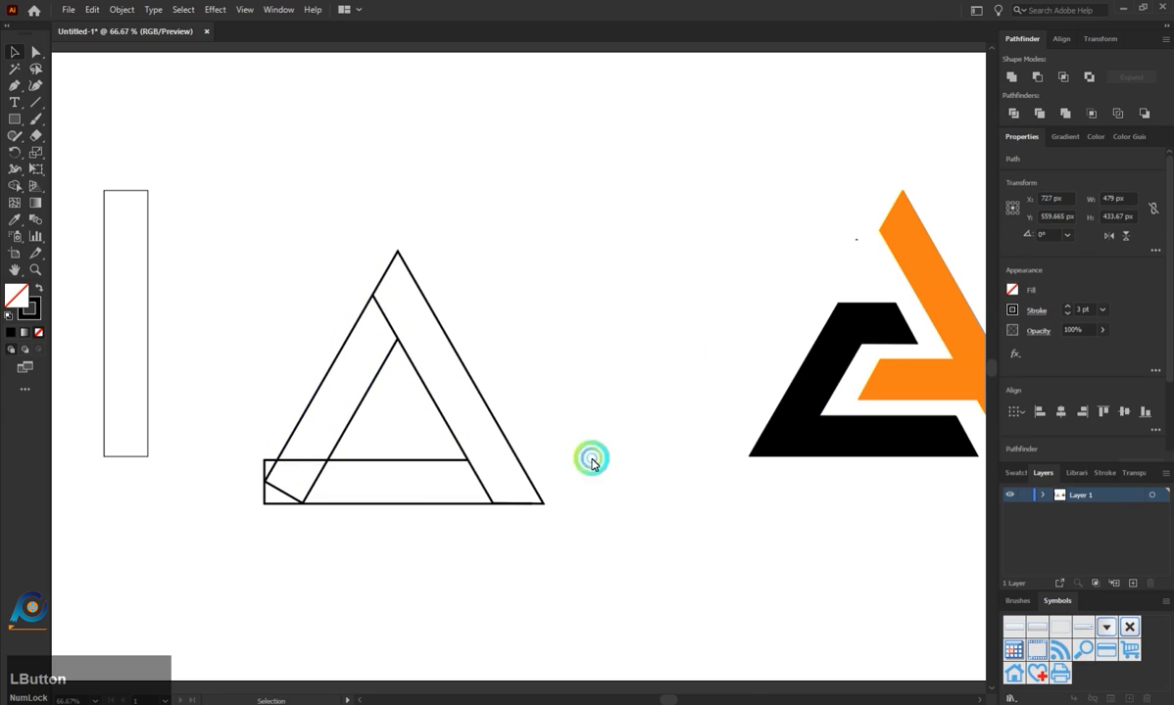
Move the whole triangle outline closer to the reference logo, to about X 895 px, Y 485 px
{"action": "left_click_drag", "start_coordinate": [668, 699], "coordinate": [677, 698]}
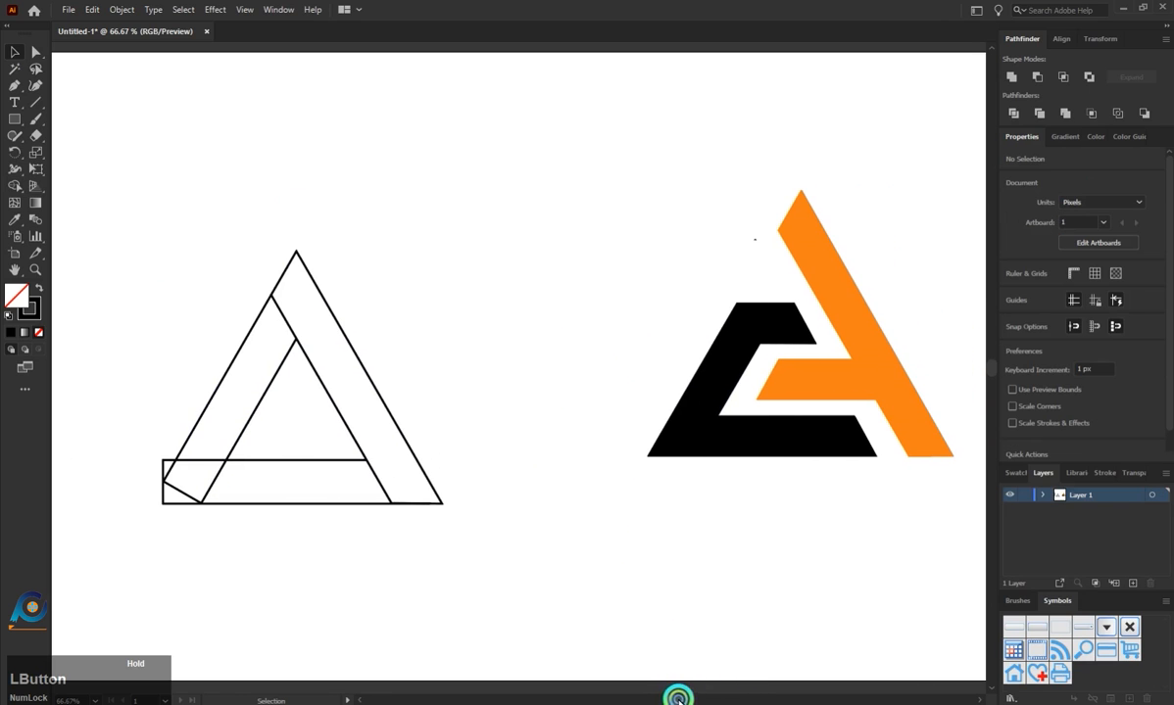
{"action": "left_click_drag", "start_coordinate": [139, 256], "coordinate": [493, 463]}
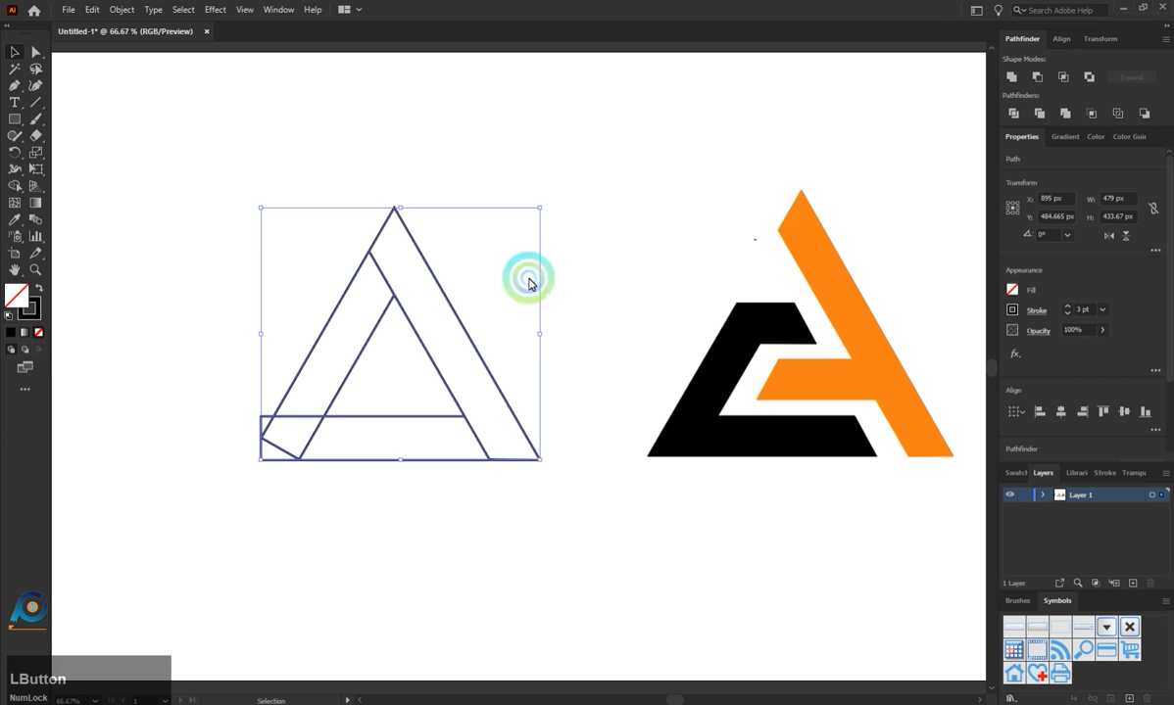
{"action": "left_click", "coordinate": [529, 283]}
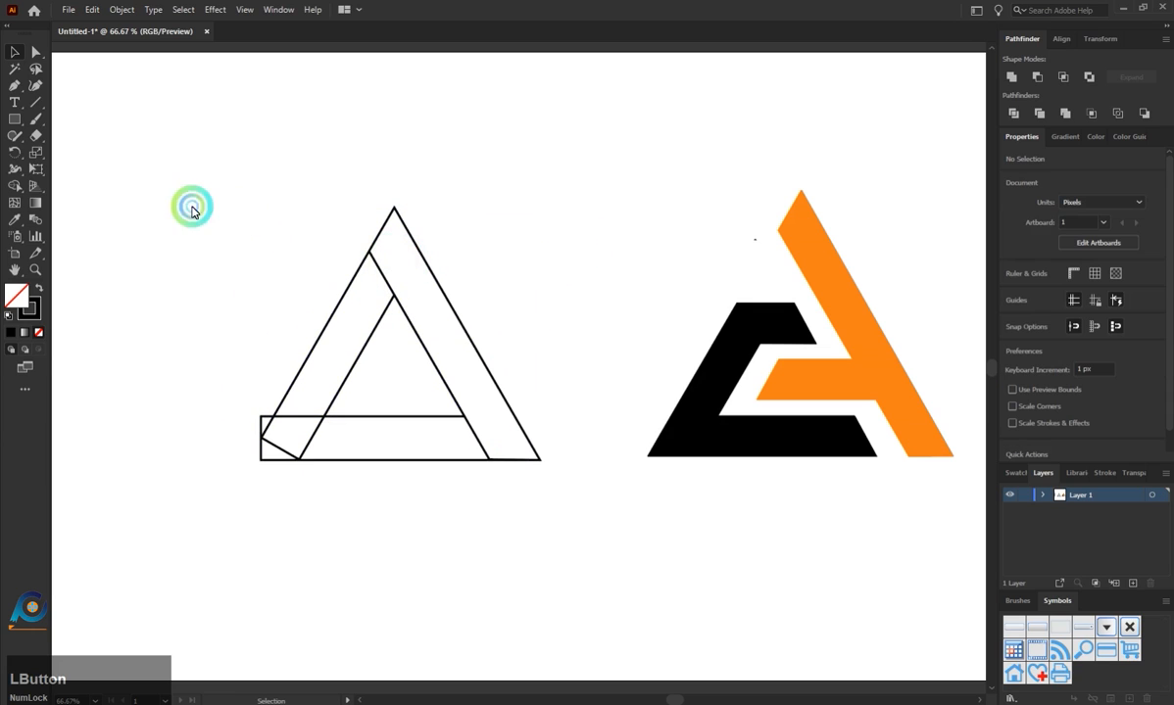
Select the base bar and right leg and split the base bar off along the leg's inner edge with Shape Builder
{"action": "left_click", "coordinate": [34, 53]}
{"action": "left_click", "coordinate": [16, 52]}
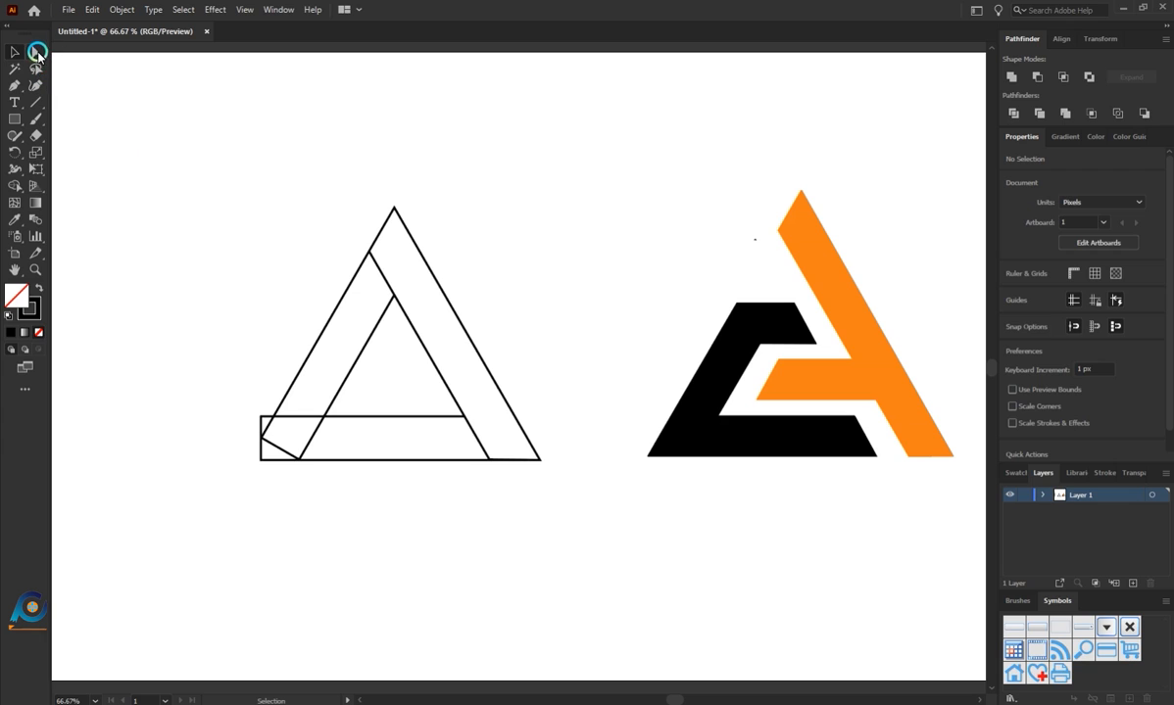
{"action": "left_click", "coordinate": [36, 53]}
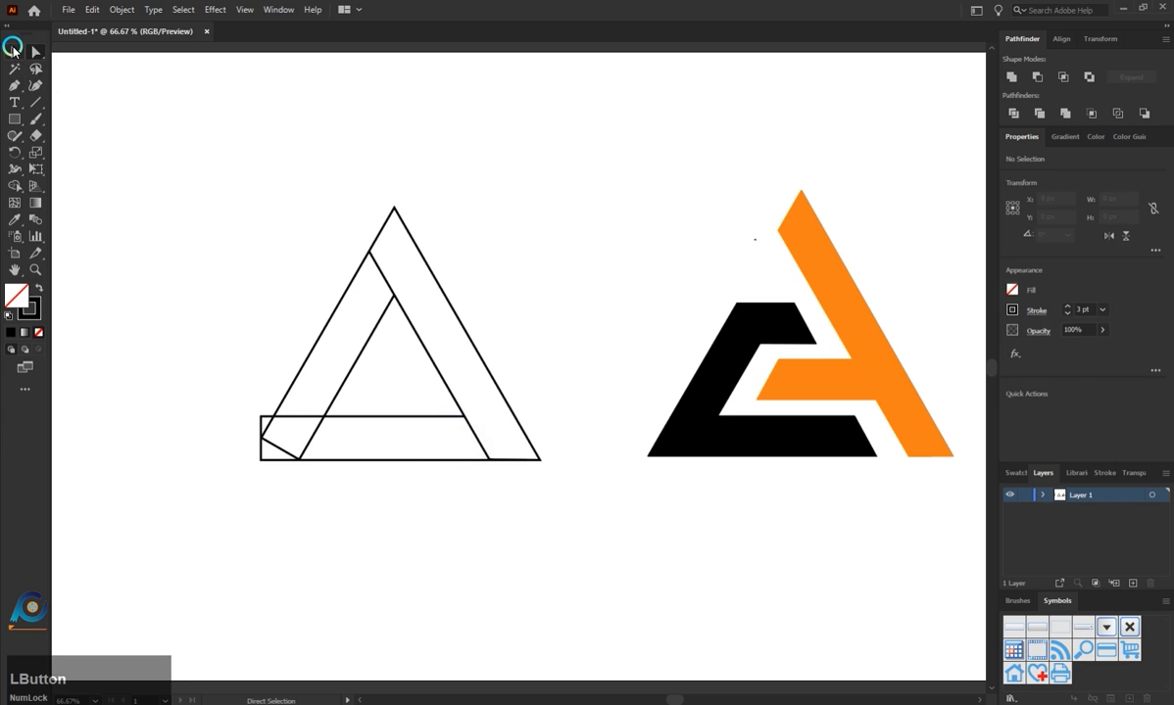
{"action": "left_click", "coordinate": [13, 48]}
{"action": "left_click", "coordinate": [439, 461]}
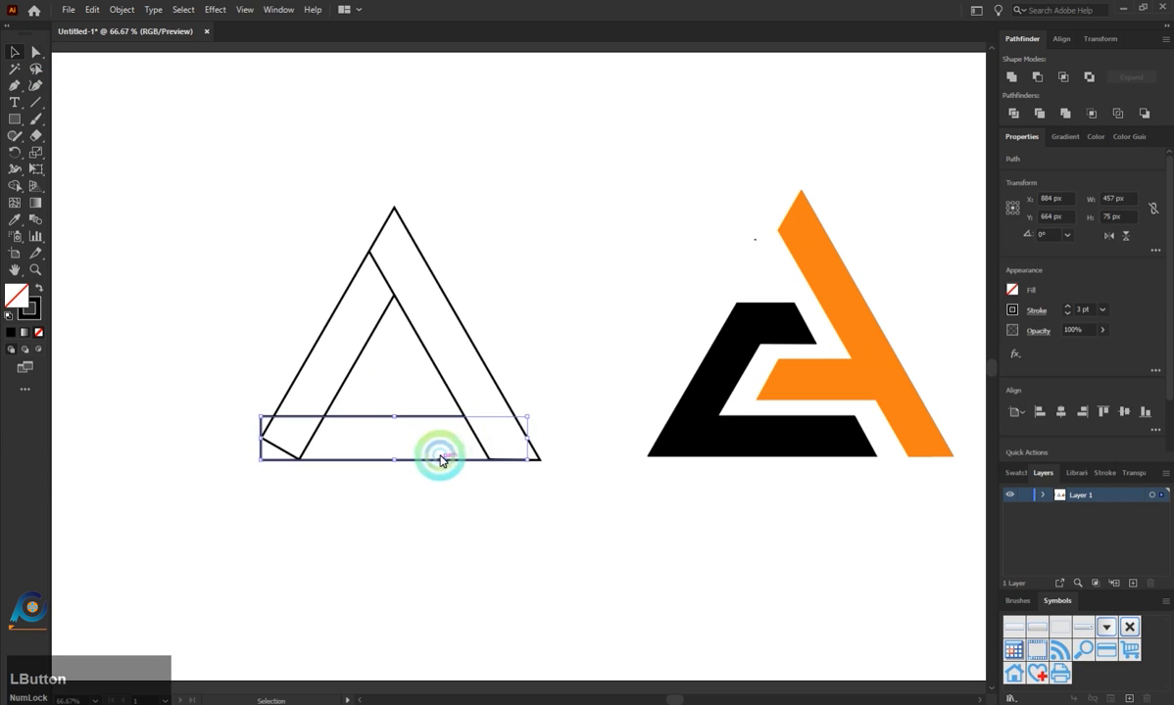
{"action": "scroll", "coordinate": [441, 455], "scroll_direction": "up", "scroll_amount": 2, "text": "alt"}
{"action": "left_click_drag", "start_coordinate": [396, 345], "coordinate": [516, 527]}
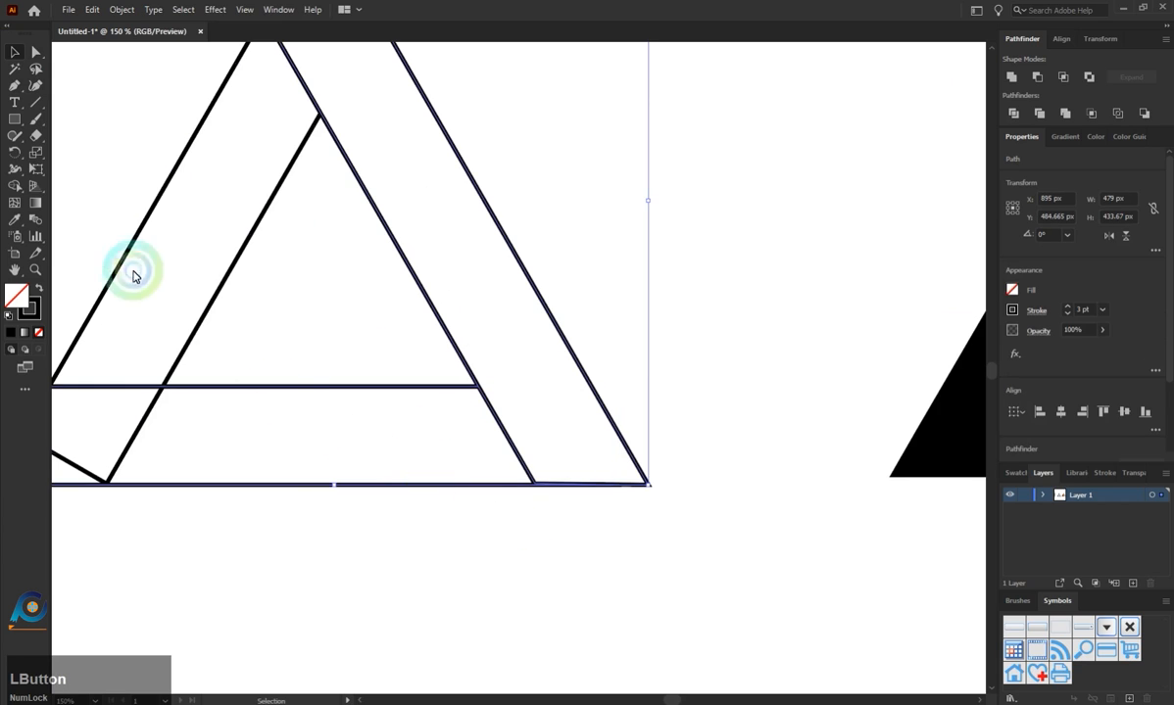
{"action": "left_click", "coordinate": [18, 186]}
{"action": "left_click", "coordinate": [434, 444]}
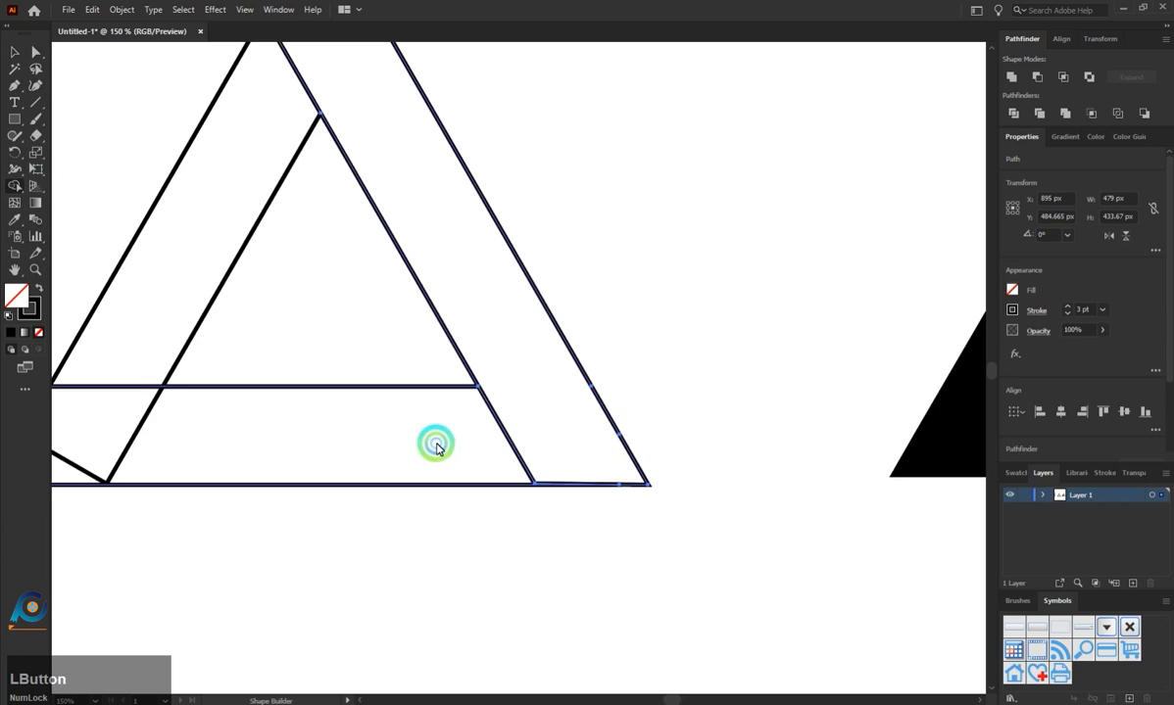
Move the lower anchor points where the base bar meets the right leg's inner edge onto the base's bottom line
{"action": "scroll", "coordinate": [532, 492], "scroll_direction": "up", "scroll_amount": 3, "text": "alt"}
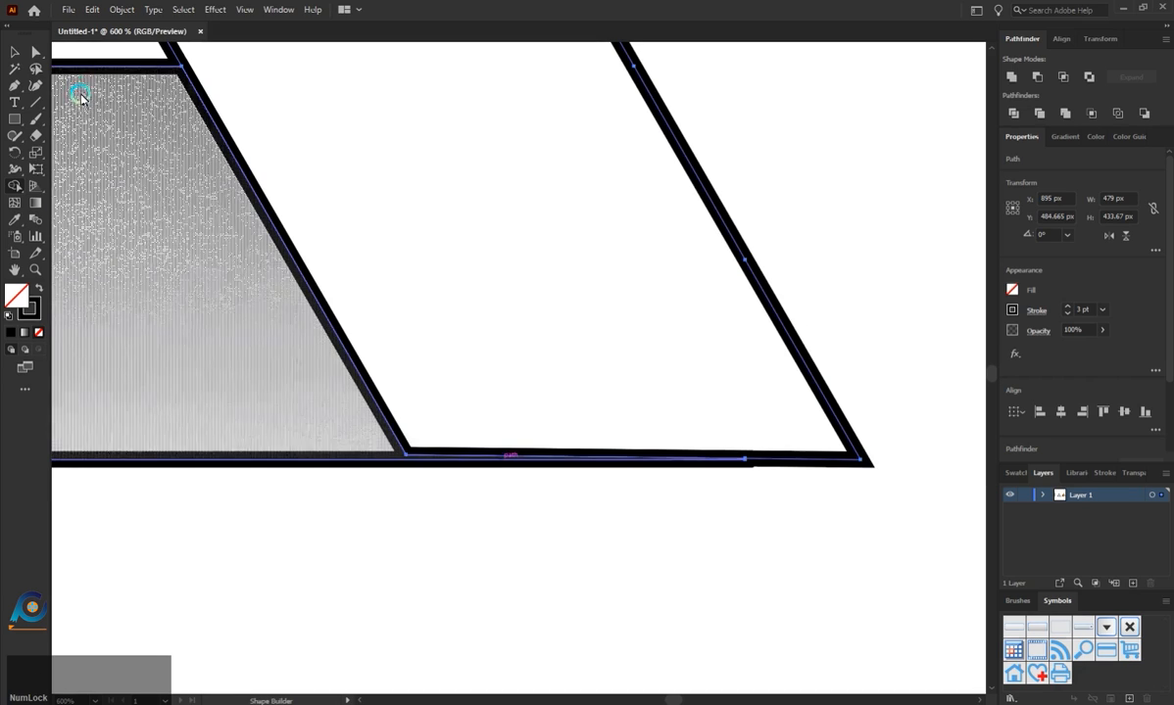
{"action": "left_click", "coordinate": [35, 52]}
{"action": "left_click", "coordinate": [409, 494]}
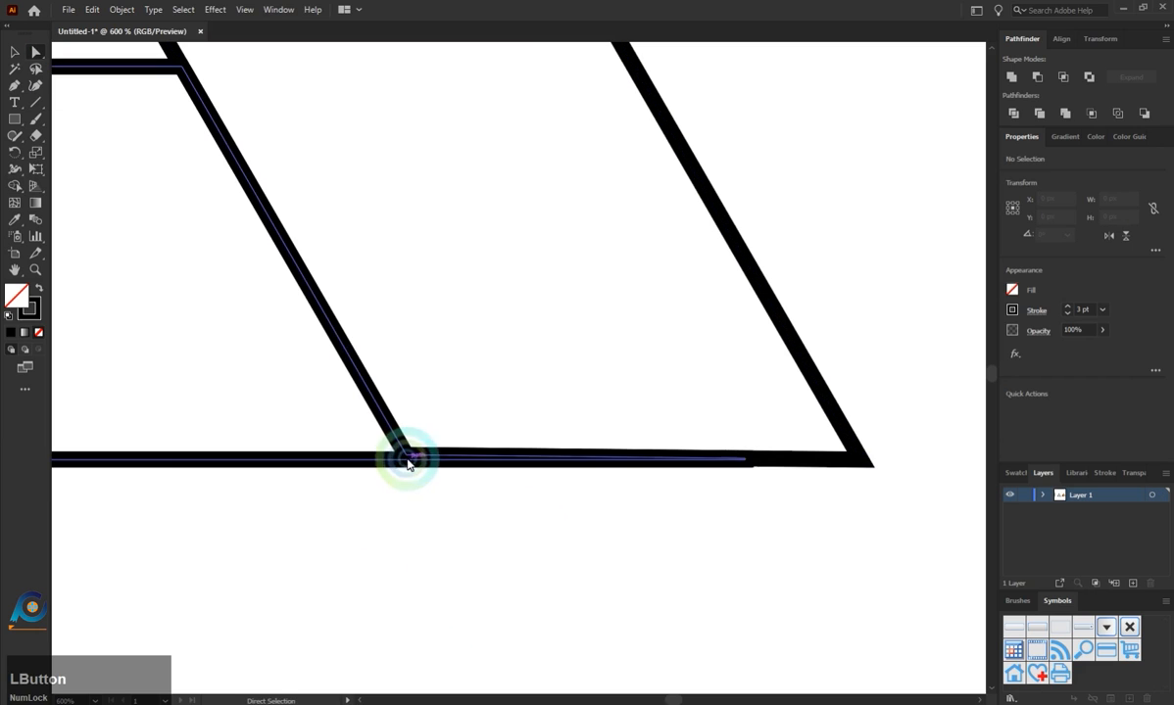
{"action": "left_click_drag", "start_coordinate": [406, 460], "coordinate": [409, 461]}
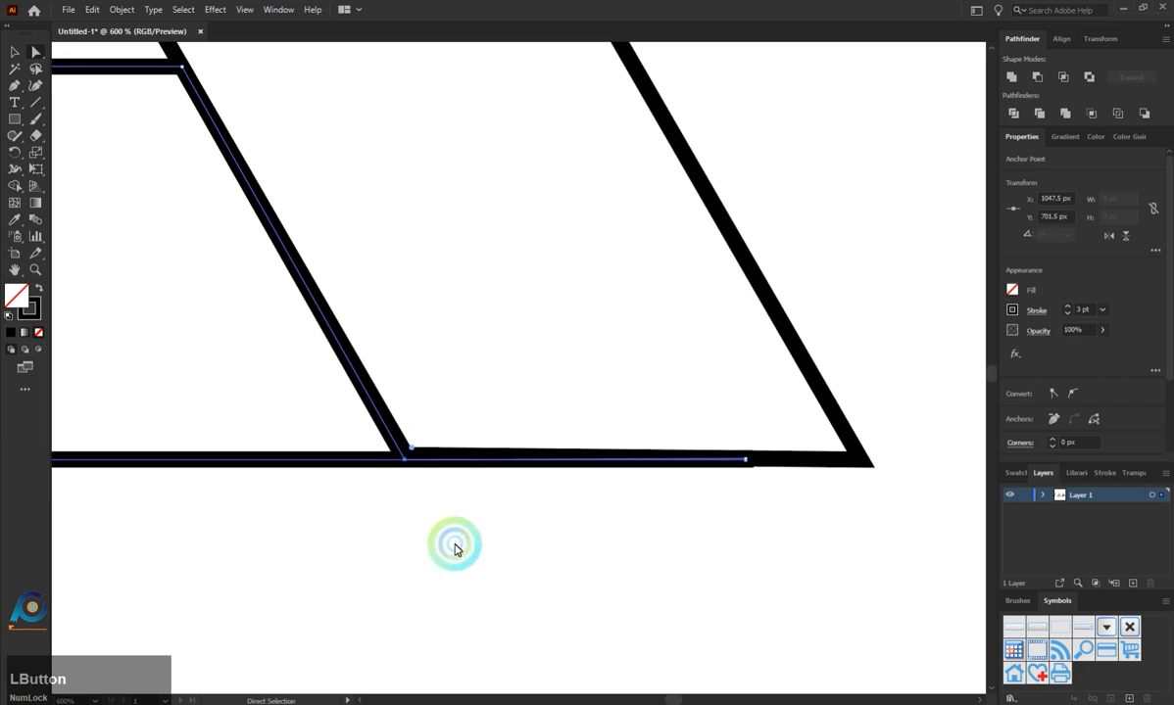
{"action": "left_click", "coordinate": [385, 427]}
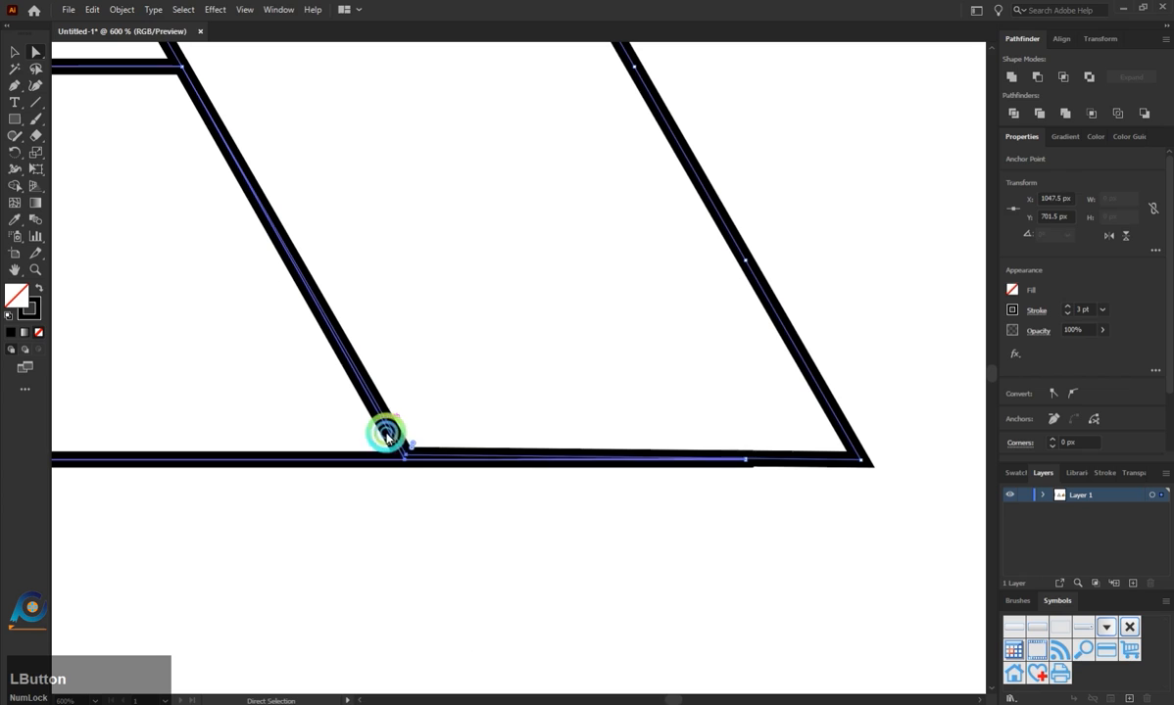
{"action": "left_click", "coordinate": [417, 489]}
{"action": "left_click_drag", "start_coordinate": [405, 460], "coordinate": [404, 462]}
{"action": "left_click", "coordinate": [526, 579]}
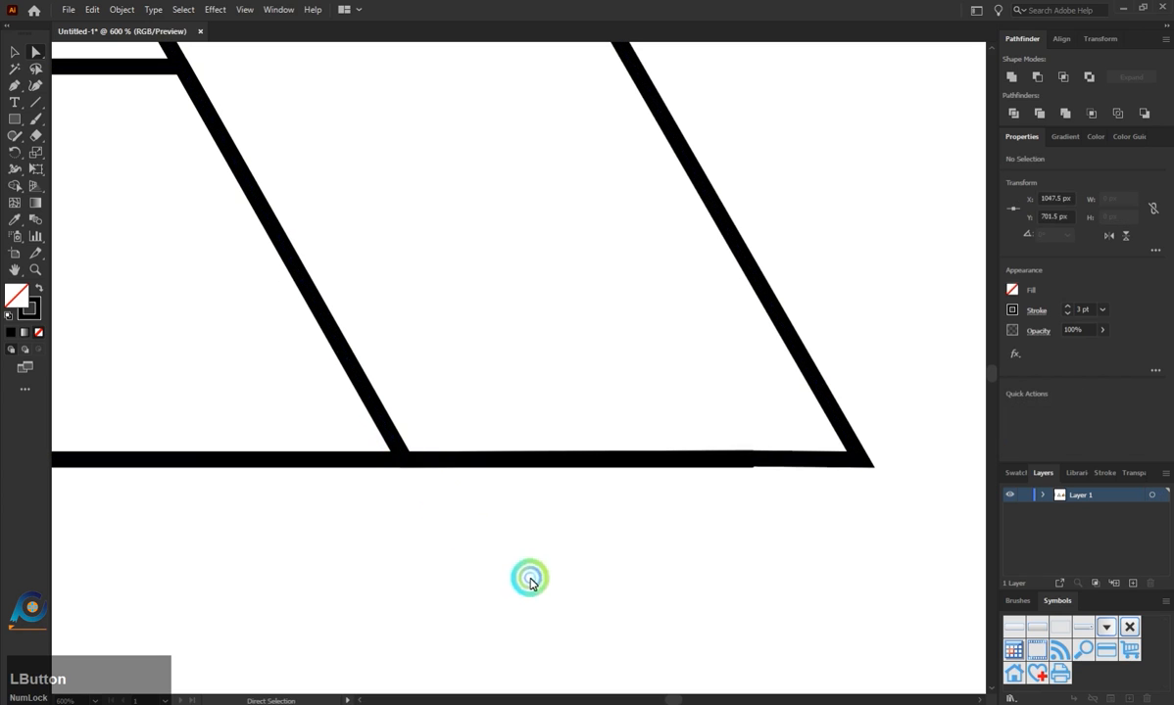
Remove the thin sliver along the right leg's bottom edge with Shape Builder
{"action": "left_click", "coordinate": [413, 408]}
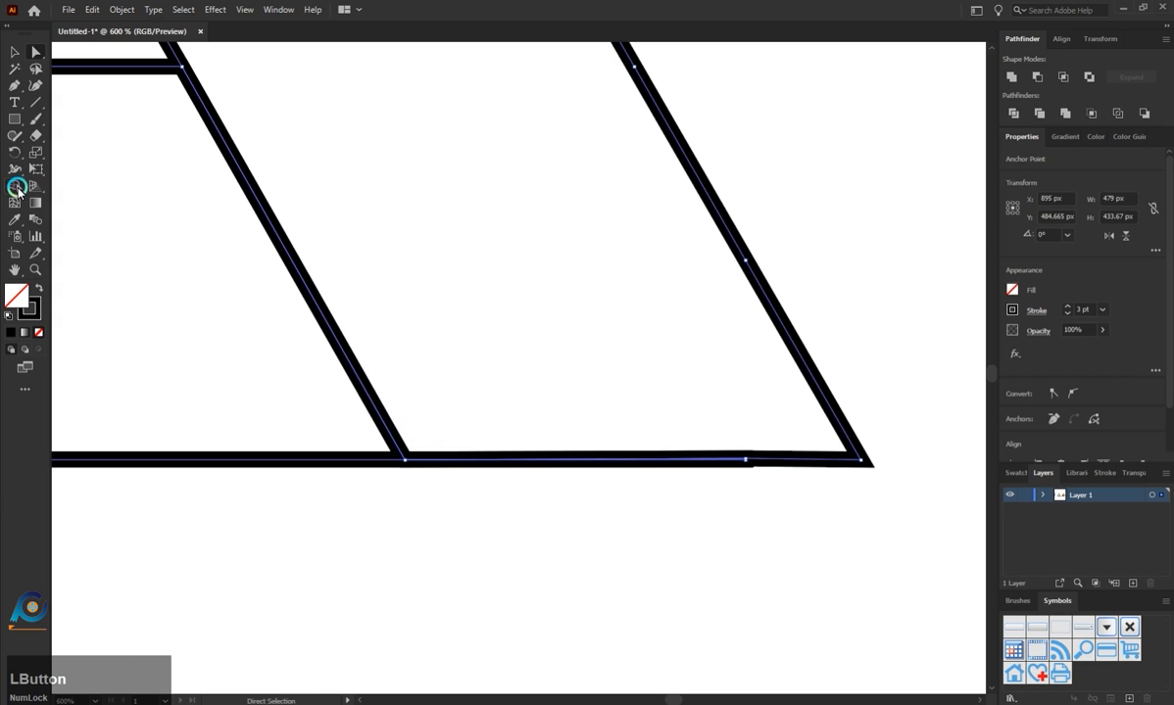
{"action": "left_click", "coordinate": [17, 188]}
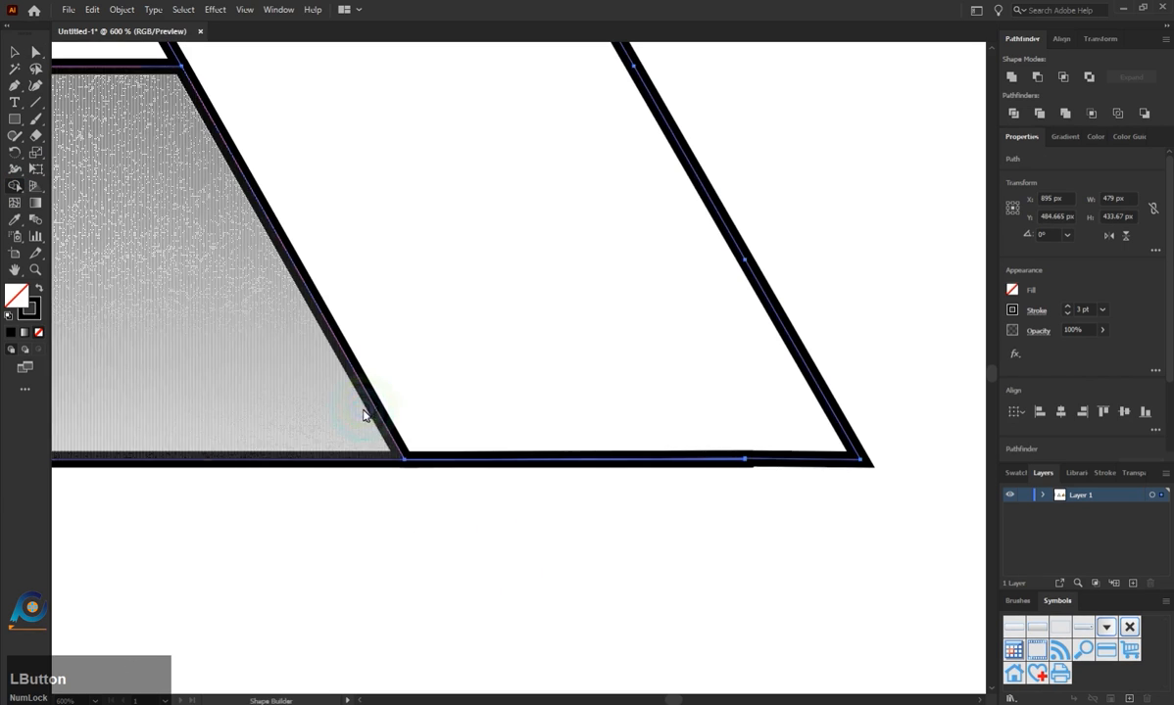
{"action": "scroll", "coordinate": [754, 475], "scroll_direction": "up", "scroll_amount": 3, "text": "alt"}
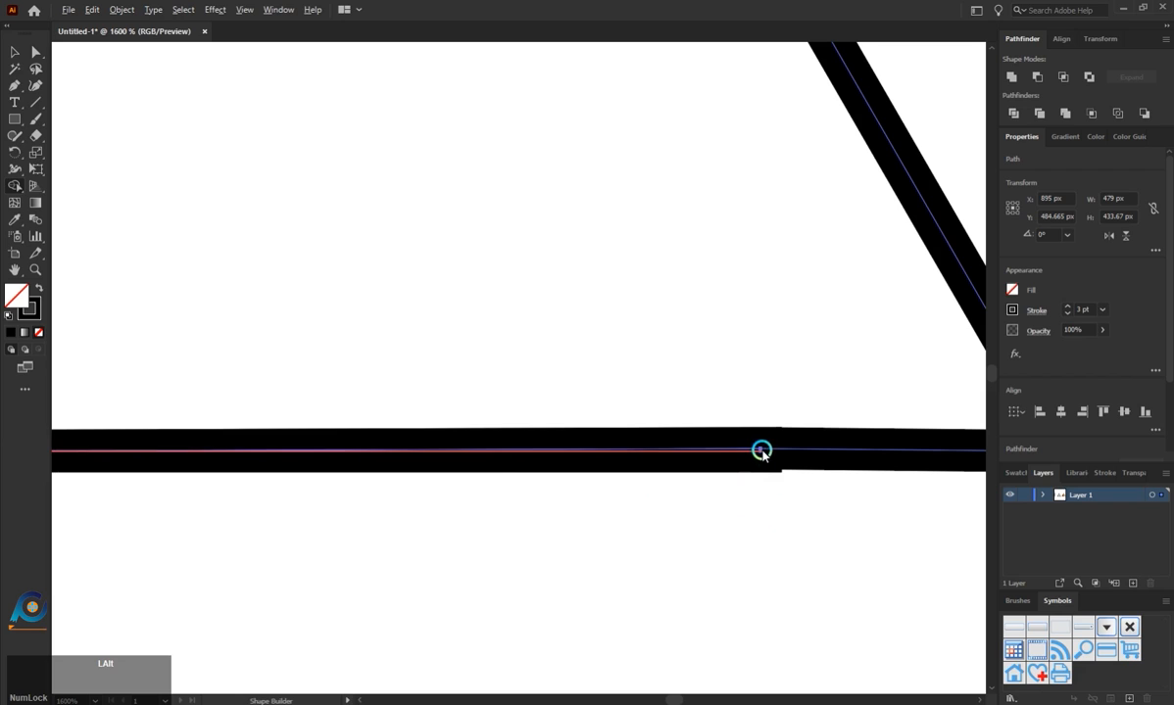
{"action": "left_click", "coordinate": [761, 450], "text": "alt"}
{"action": "scroll", "coordinate": [760, 453], "scroll_direction": "down", "scroll_amount": 4, "text": "alt"}
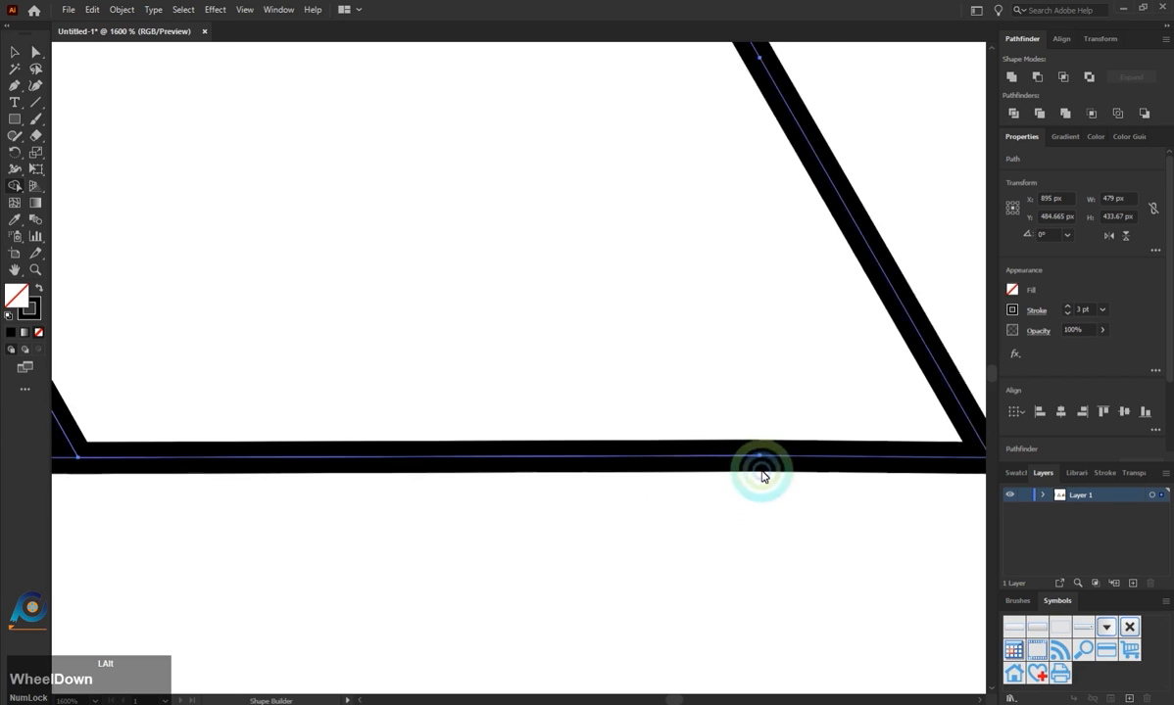
{"action": "scroll", "coordinate": [758, 497], "scroll_direction": "up", "scroll_amount": 5, "text": "alt"}
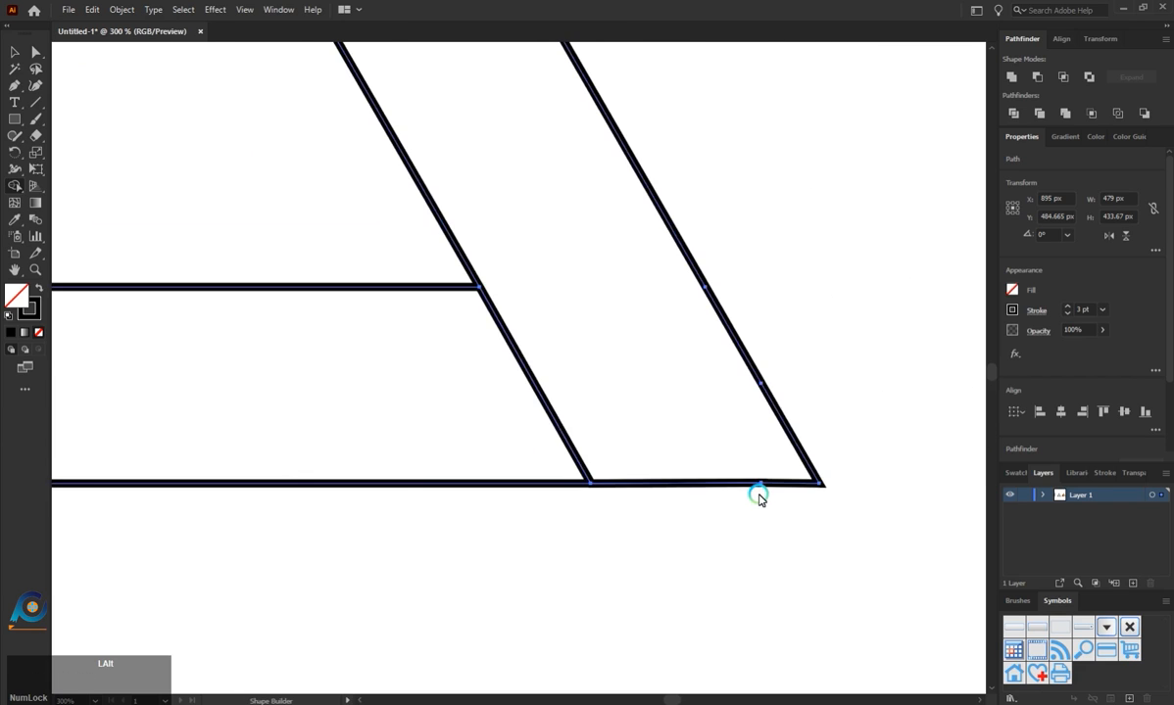
Shorten the base bar from its slanted end to about 347.5 px wide, leaving a gap before the right leg
{"action": "left_click", "coordinate": [16, 53]}
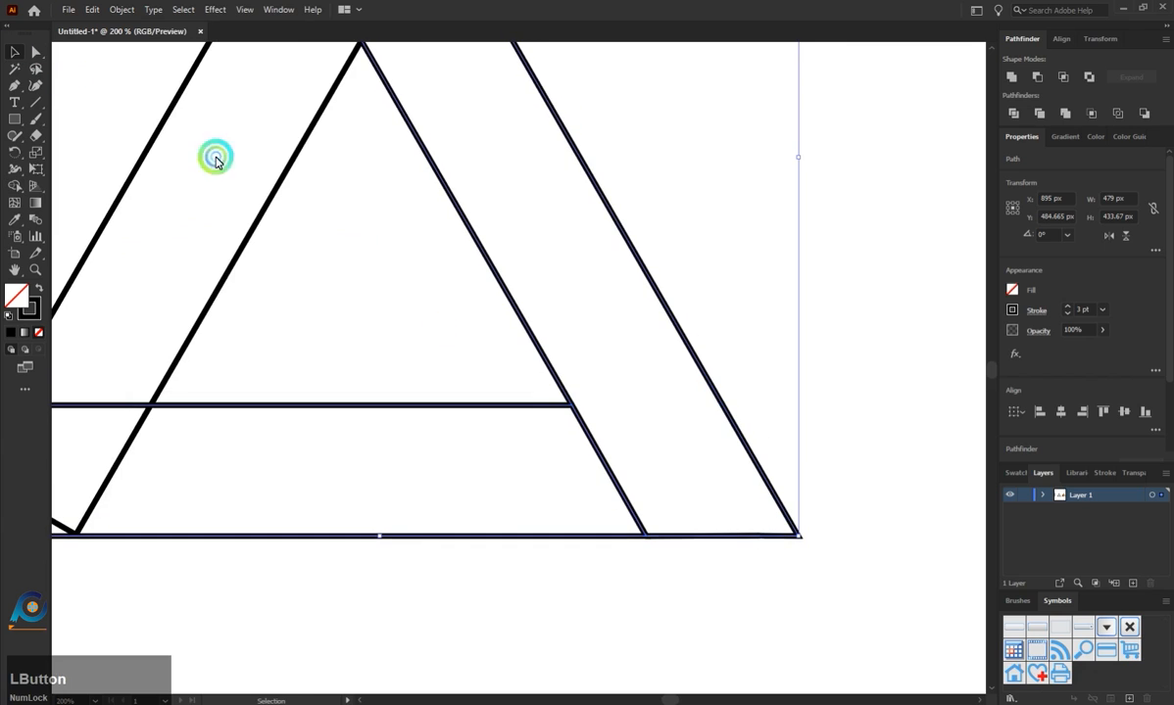
{"action": "left_click", "coordinate": [397, 249]}
{"action": "scroll", "coordinate": [585, 398], "scroll_direction": "down", "scroll_amount": 2}
{"action": "left_click", "coordinate": [594, 427]}
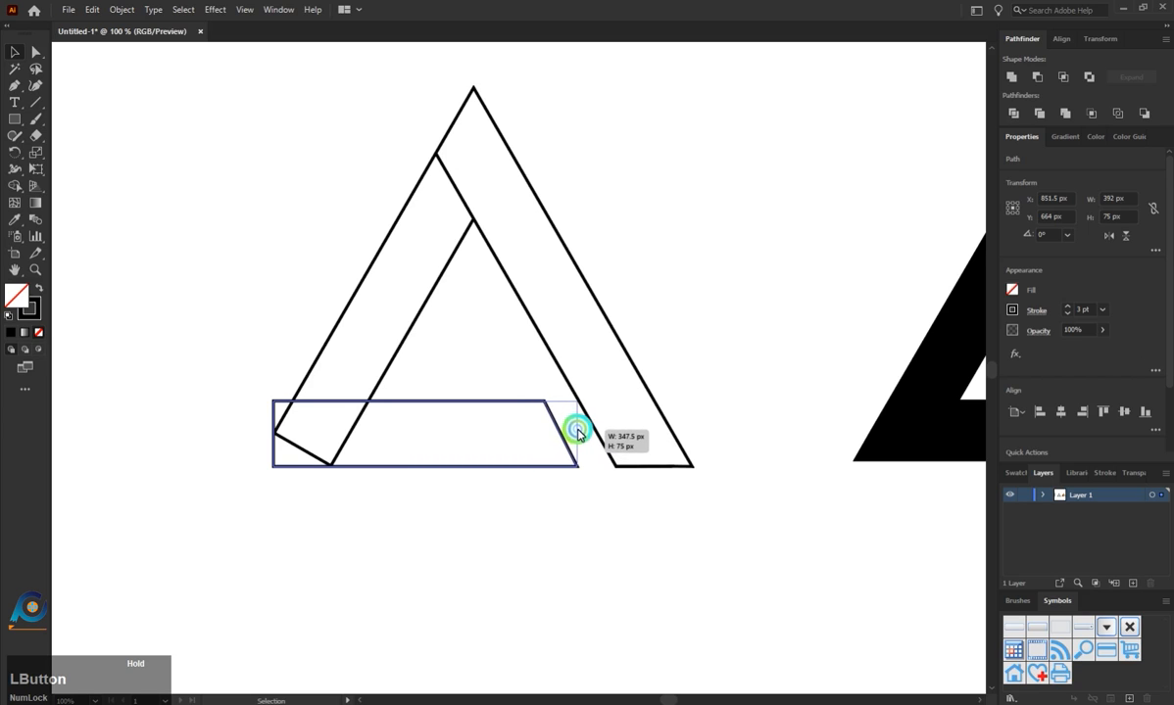
{"action": "left_click", "coordinate": [573, 477]}
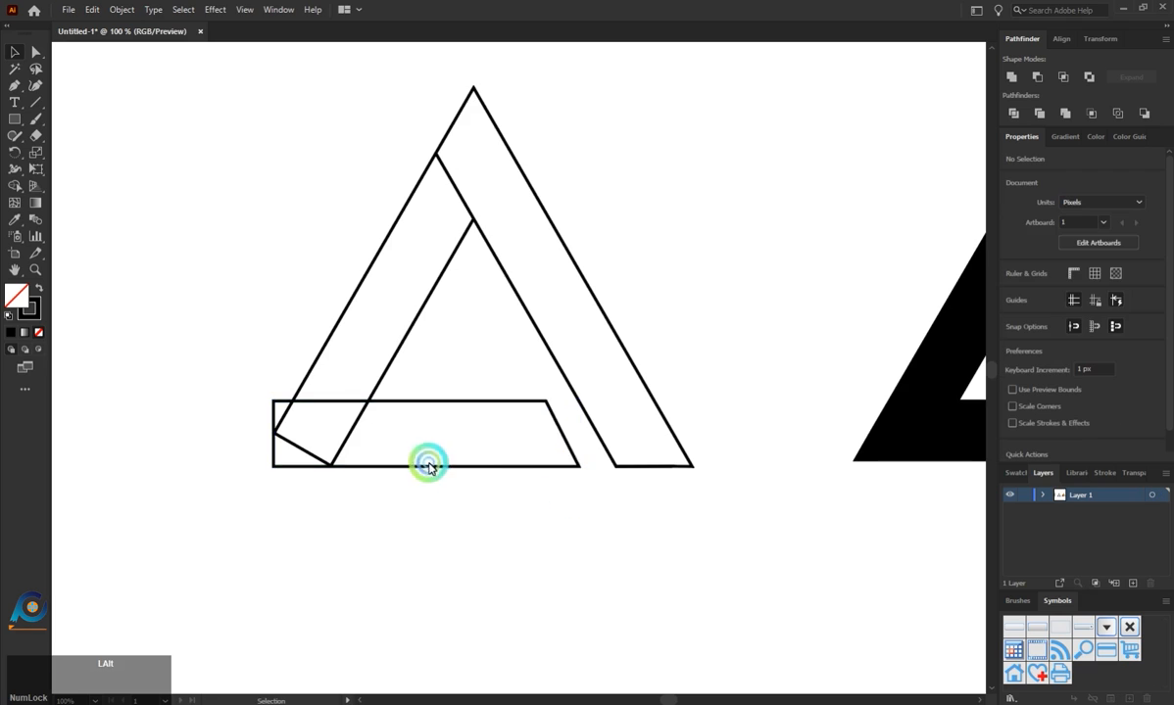
Scale all the outlined shapes up proportionally around their centre to about 576 px wide
{"action": "scroll", "coordinate": [422, 467], "scroll_direction": "down", "scroll_amount": 1}
{"action": "scroll", "coordinate": [457, 475], "scroll_direction": "up", "scroll_amount": 1}
{"action": "scroll", "coordinate": [366, 455], "scroll_direction": "down", "scroll_amount": 1}
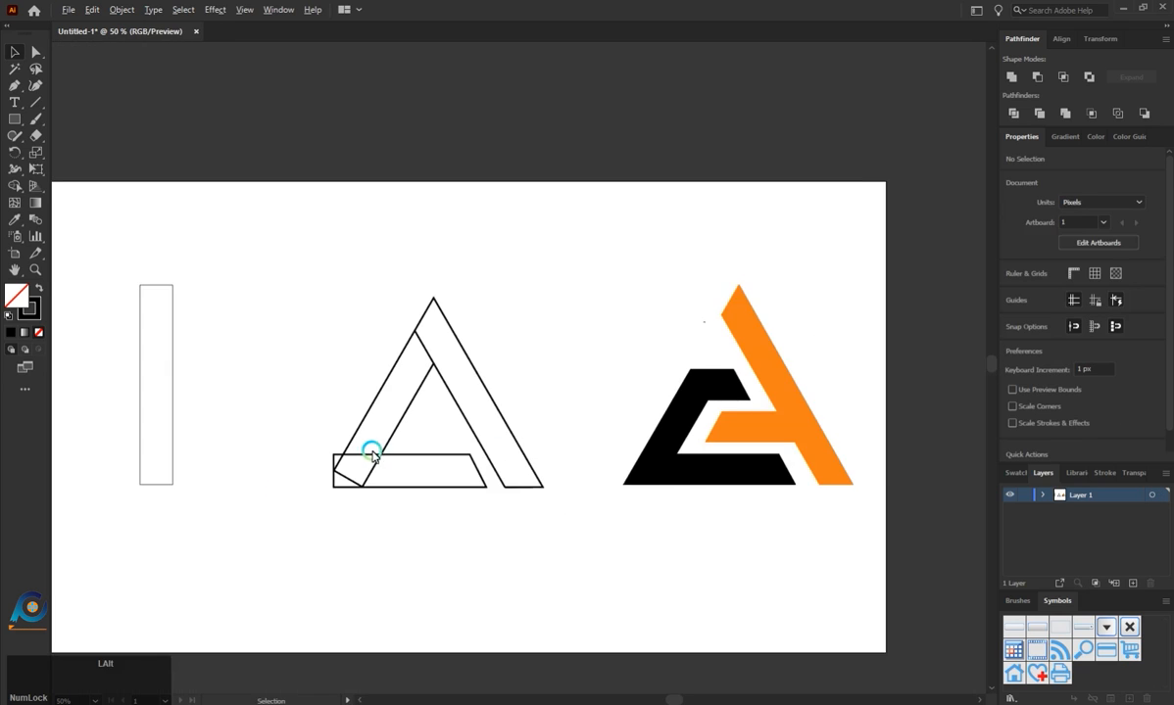
{"action": "scroll", "coordinate": [447, 474], "scroll_direction": "up", "scroll_amount": 1}
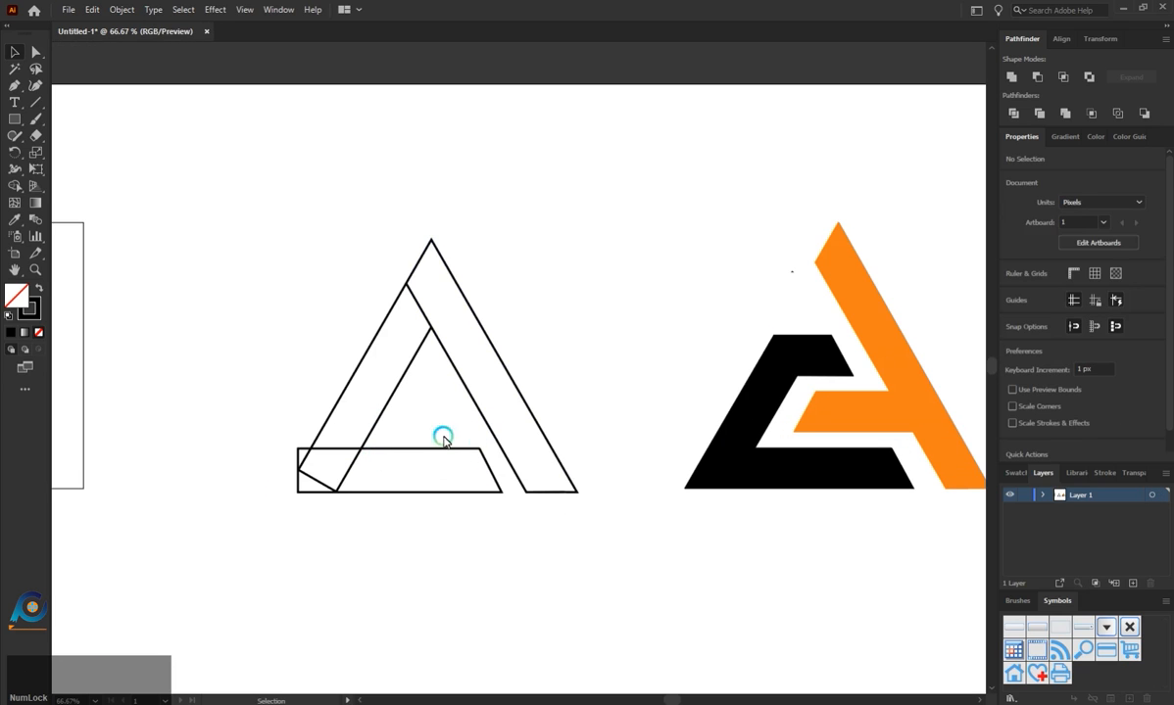
{"action": "left_click_drag", "start_coordinate": [333, 255], "coordinate": [606, 529]}
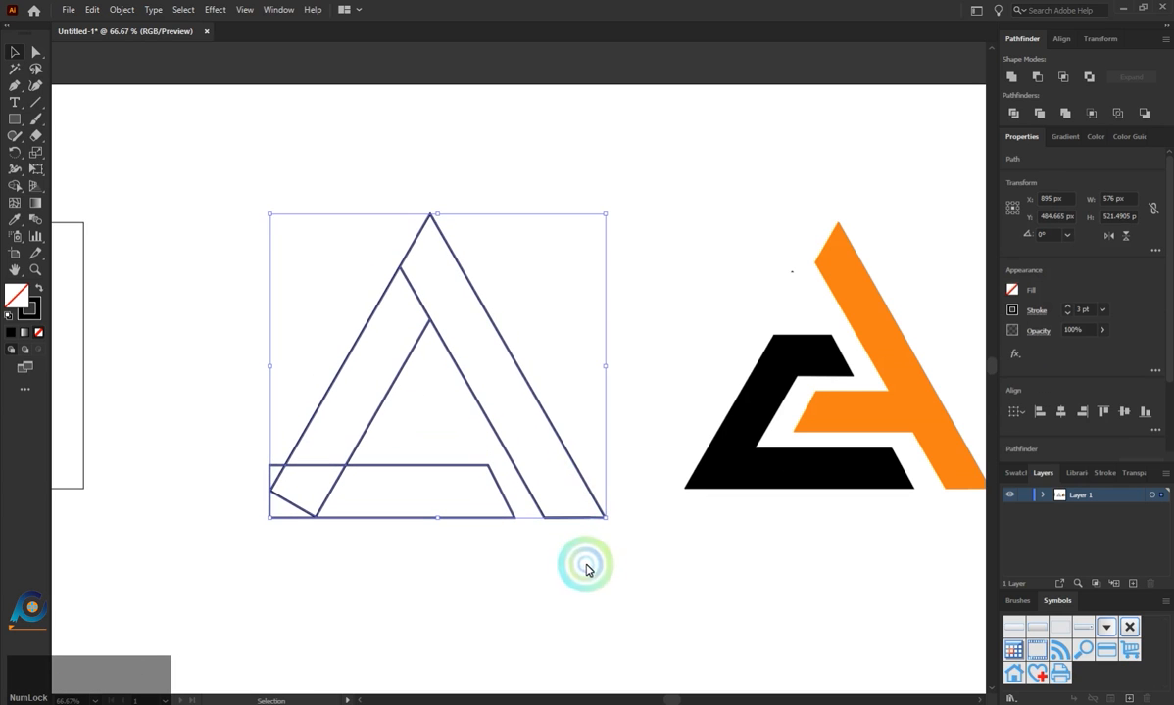
{"action": "left_click", "coordinate": [564, 546]}
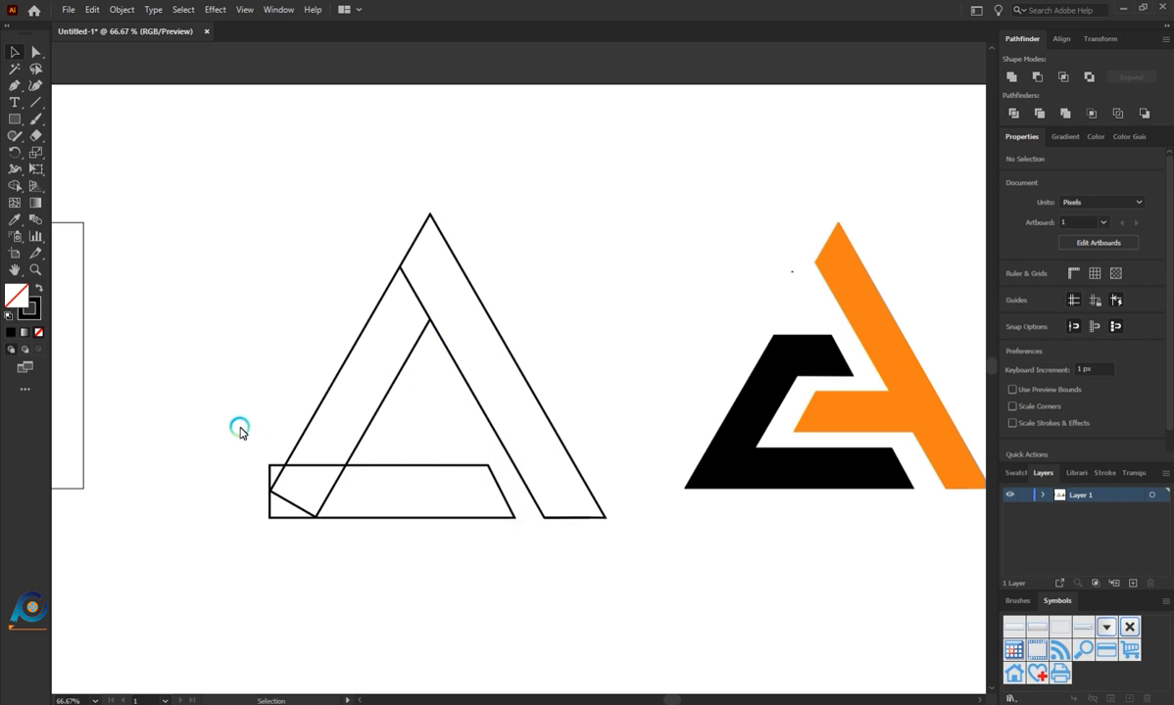
Select both legs and close the left leg's upper end along the right leg's inner edge with Shape Builder
{"action": "left_click_drag", "start_coordinate": [240, 428], "coordinate": [362, 551]}
{"action": "left_click", "coordinate": [244, 178]}
{"action": "left_click", "coordinate": [36, 53]}
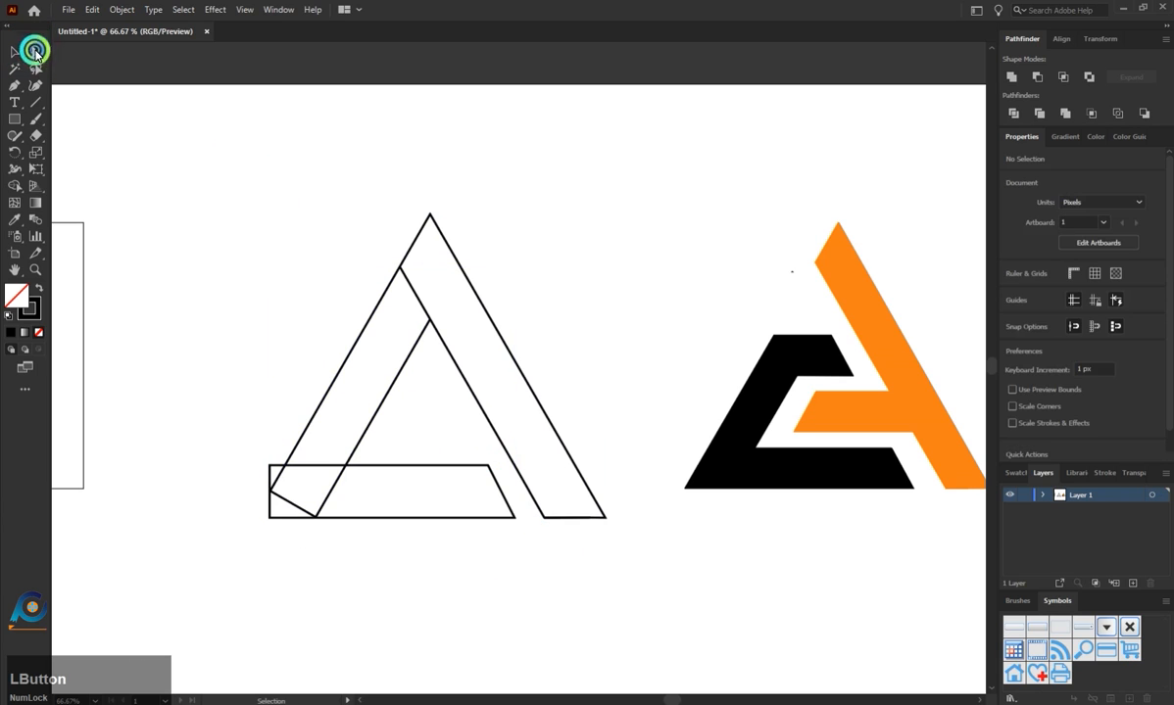
{"action": "scroll", "coordinate": [438, 307], "scroll_direction": "up", "scroll_amount": 3}
{"action": "left_click", "coordinate": [349, 222]}
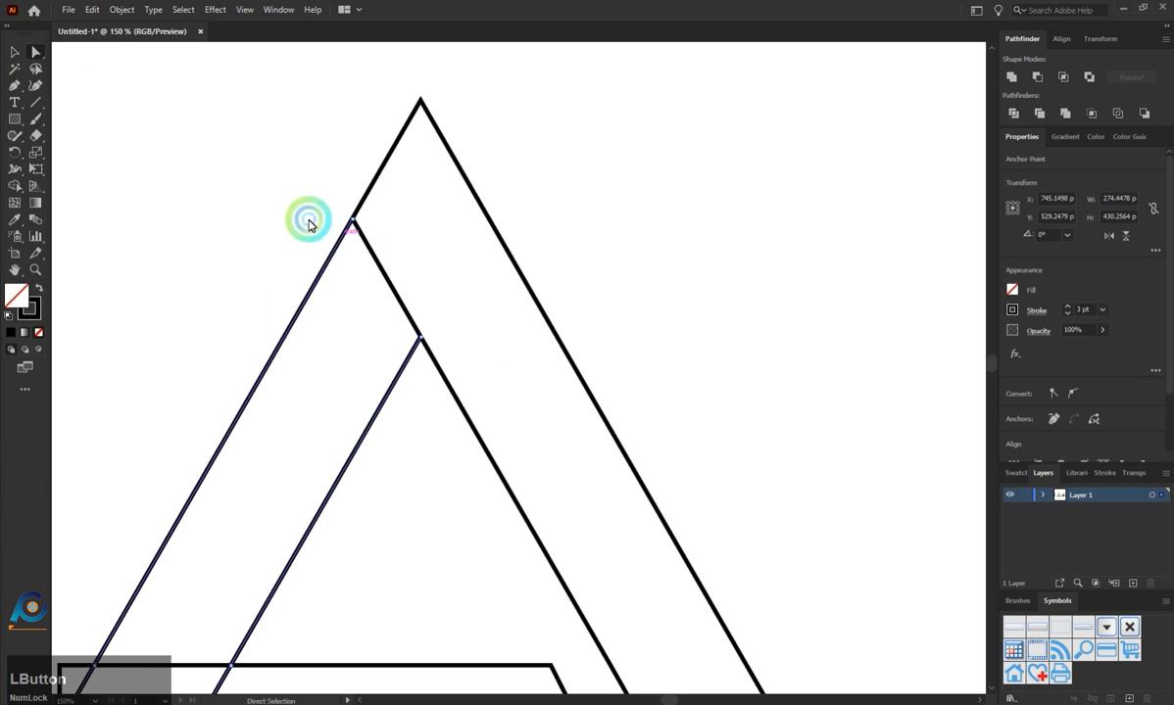
{"action": "left_click_drag", "start_coordinate": [307, 225], "coordinate": [446, 411]}
{"action": "left_click", "coordinate": [15, 186]}
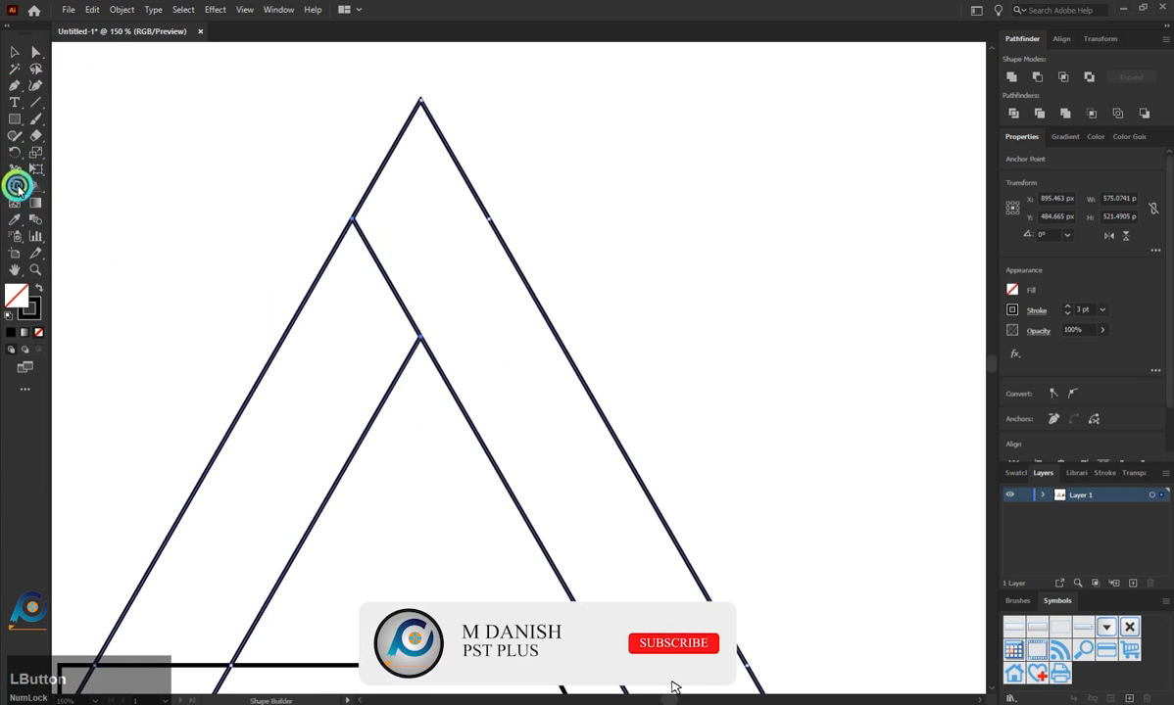
{"action": "left_click", "coordinate": [377, 343]}
Move the left leg's two upper anchor points down its slope to a leg height of about 396 px, opening a gap beside the right leg
{"action": "left_click", "coordinate": [36, 53]}
{"action": "left_click", "coordinate": [303, 191]}
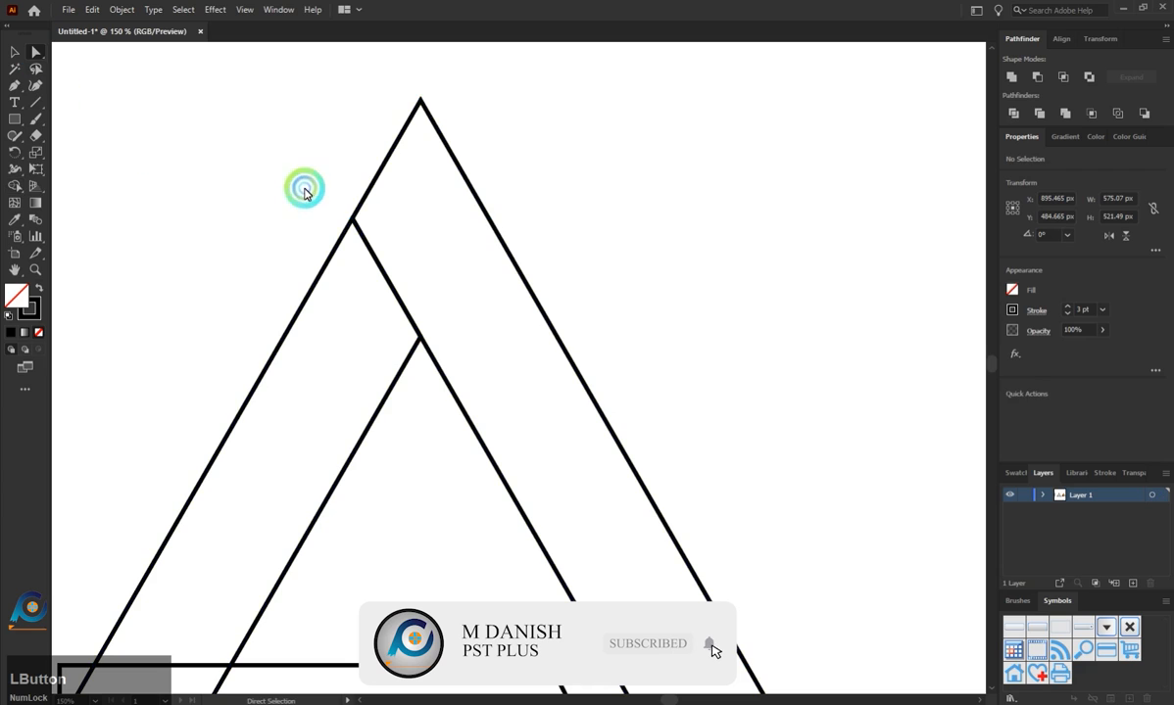
{"action": "left_click", "coordinate": [352, 221]}
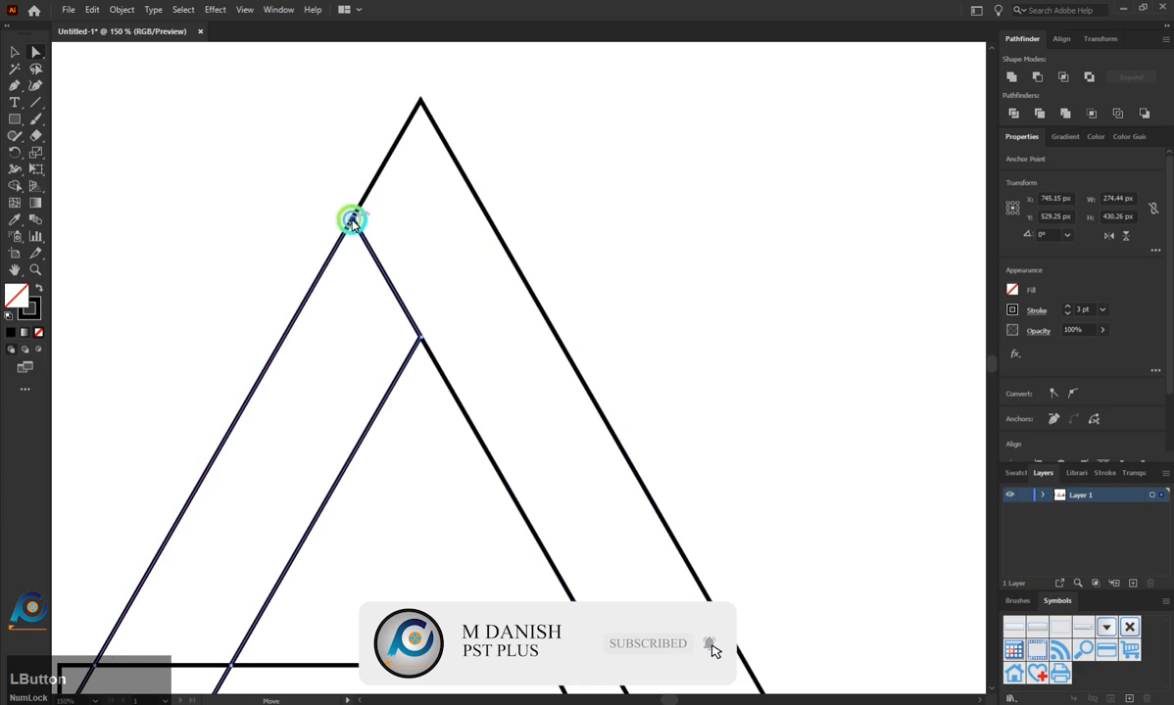
{"action": "left_click", "coordinate": [417, 335], "text": "shift"}
{"action": "left_click_drag", "start_coordinate": [417, 335], "coordinate": [381, 367]}
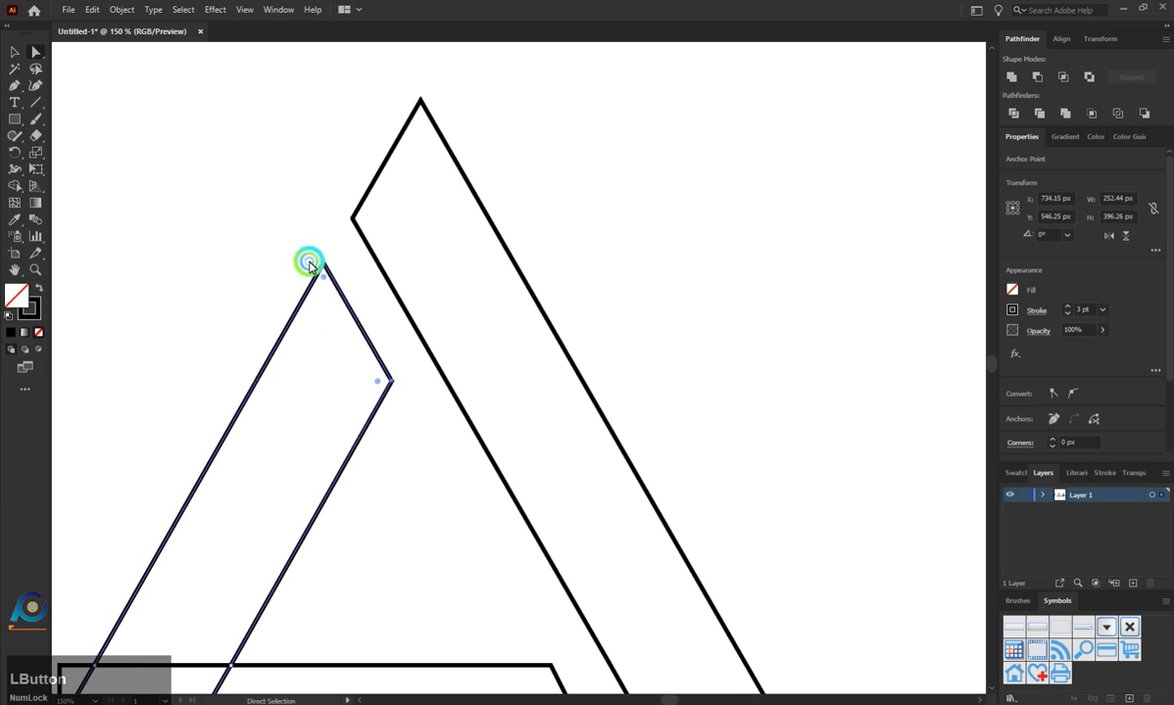
{"action": "left_click", "coordinate": [309, 263]}
Shift the left leg's two upper anchor points slightly further down to a leg height of about 393 px
{"action": "scroll", "coordinate": [352, 231], "scroll_direction": "down", "scroll_amount": 2}
{"action": "scroll", "coordinate": [282, 255], "scroll_direction": "up", "scroll_amount": 1}
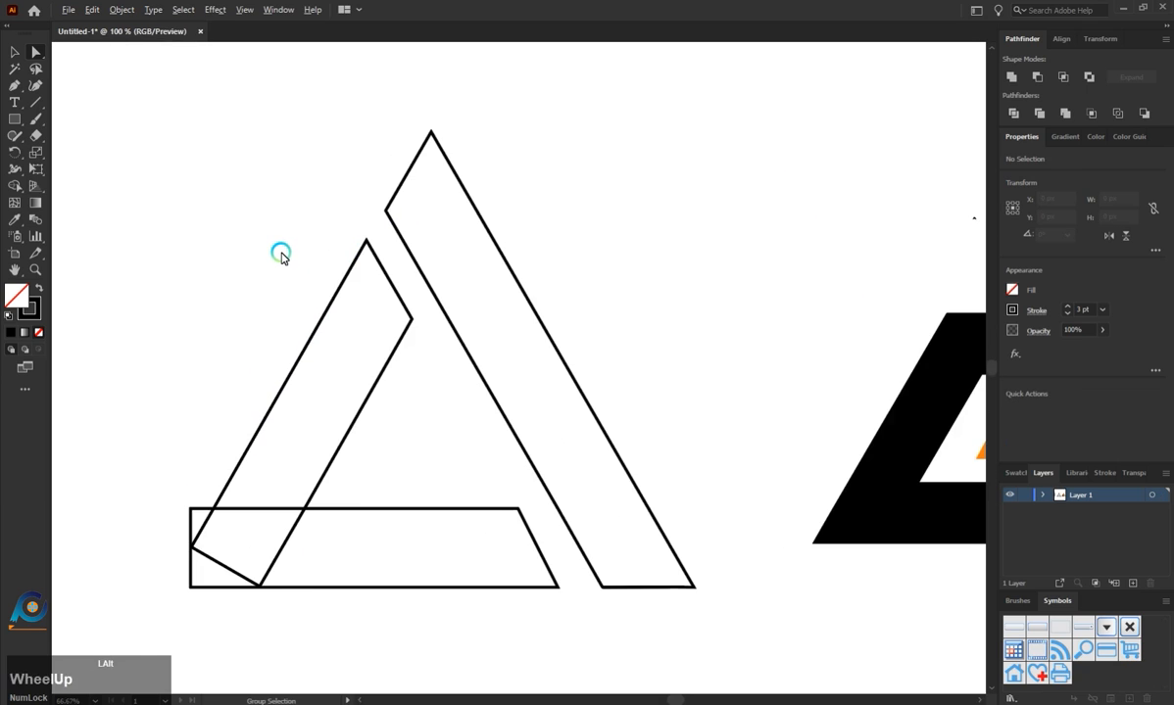
{"action": "scroll", "coordinate": [355, 245], "scroll_direction": "up", "scroll_amount": 2}
{"action": "left_click", "coordinate": [375, 252]}
{"action": "left_click_drag", "start_coordinate": [386, 331], "coordinate": [386, 330]}
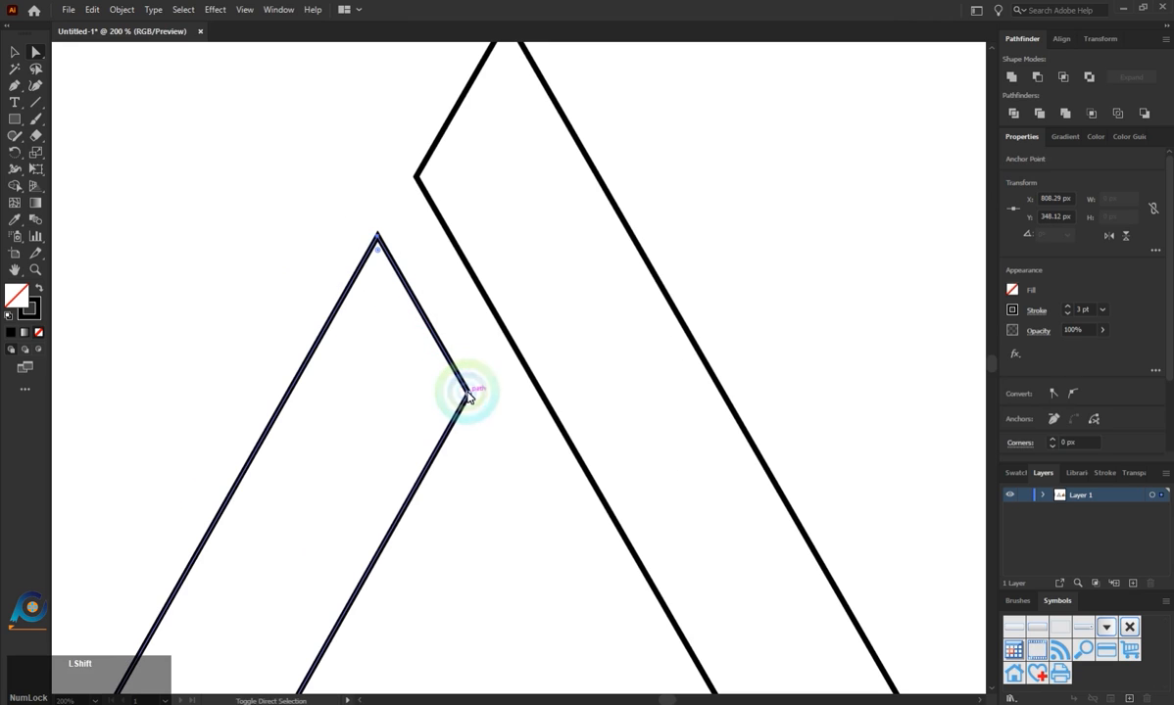
{"action": "left_click_drag", "start_coordinate": [462, 393], "coordinate": [461, 400]}
{"action": "left_click", "coordinate": [471, 350]}
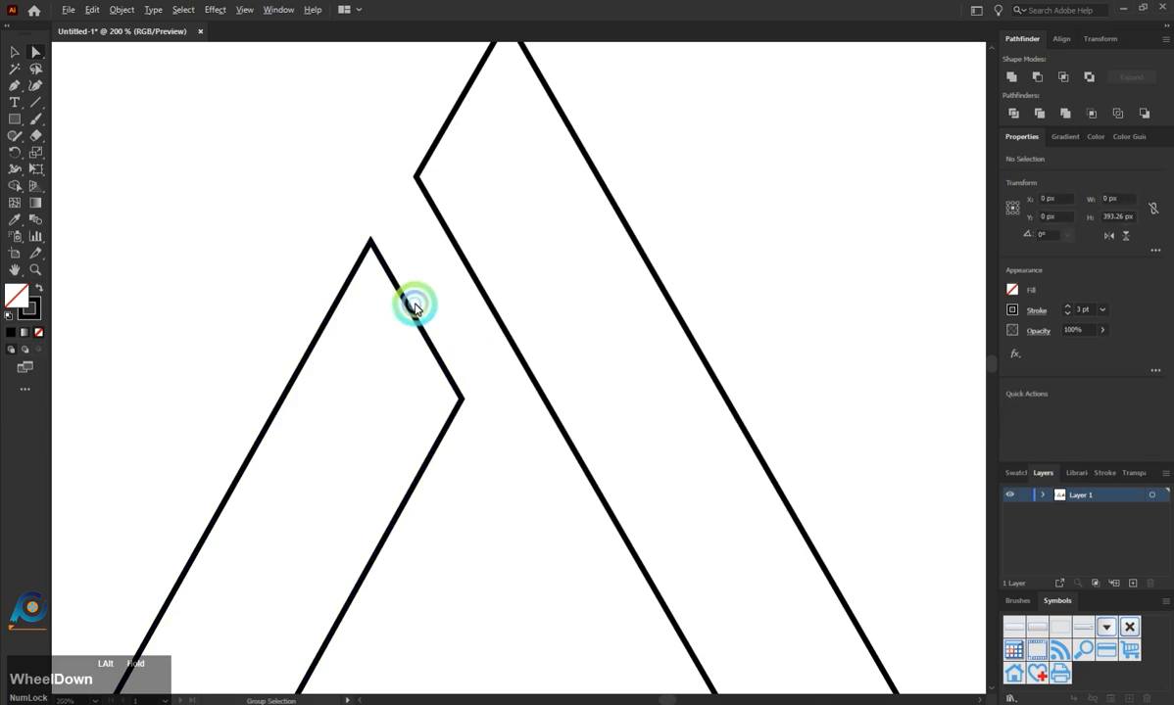
{"action": "scroll", "coordinate": [412, 305], "scroll_direction": "down", "scroll_amount": 2}
{"action": "scroll", "coordinate": [315, 390], "scroll_direction": "down", "scroll_amount": 1}
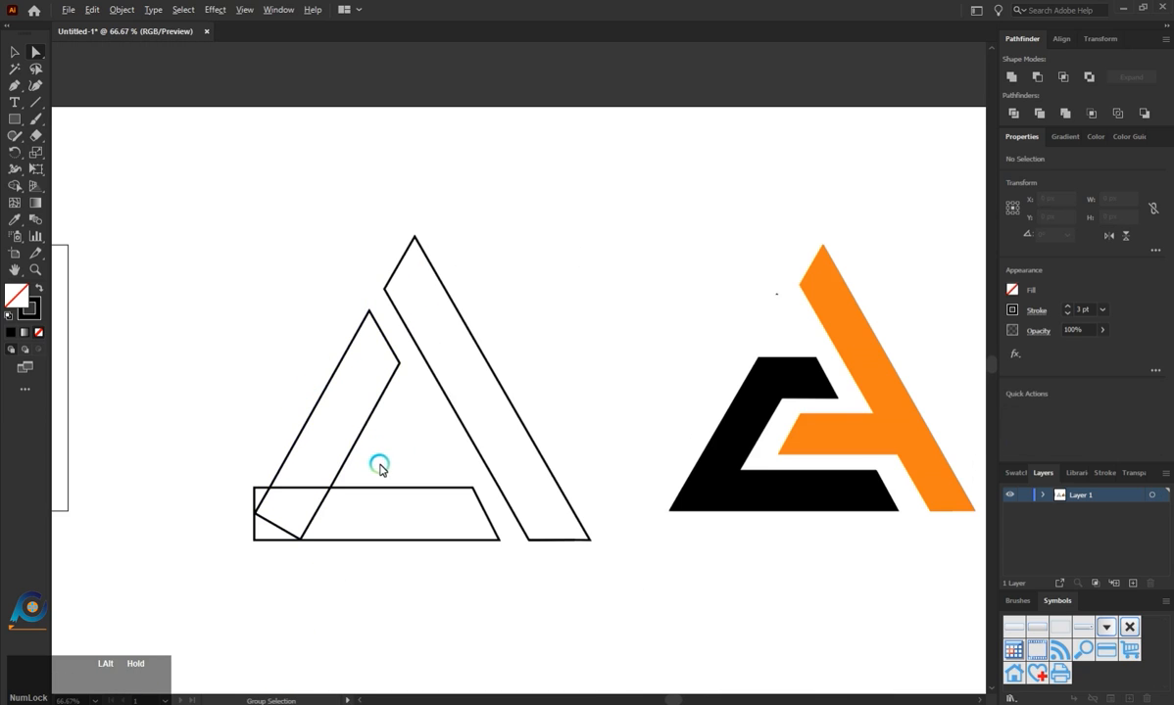
{"action": "scroll", "coordinate": [258, 525], "scroll_direction": "up", "scroll_amount": 1}
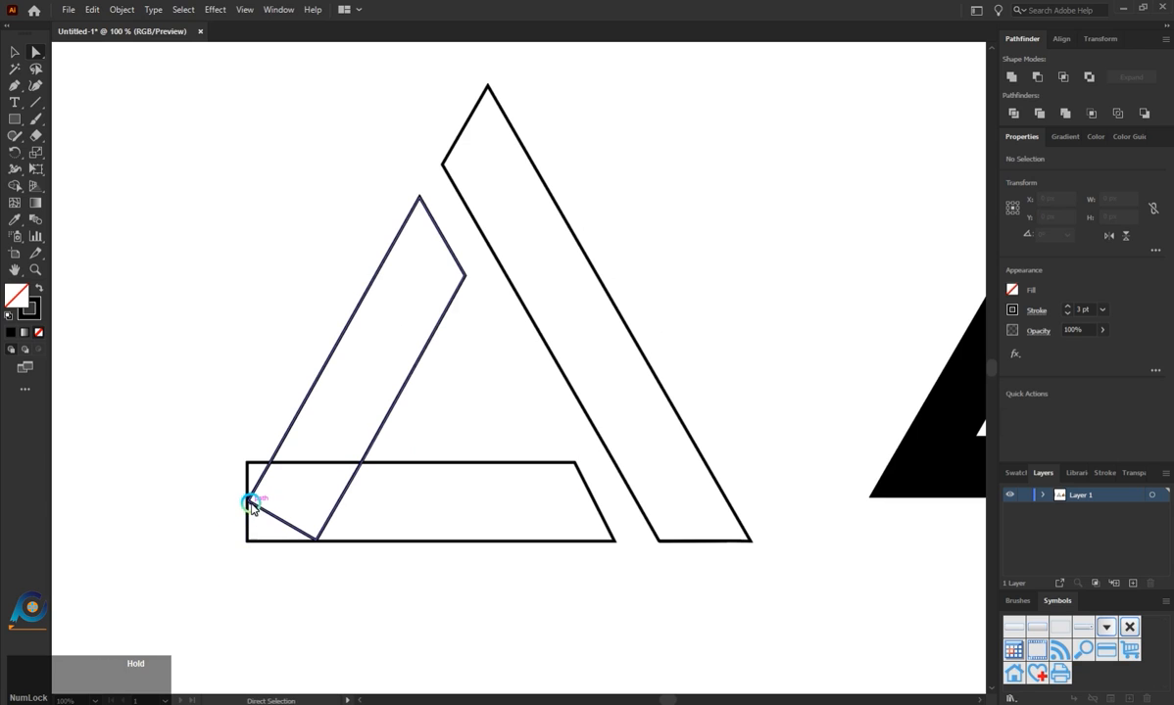
{"action": "left_click", "coordinate": [250, 503]}
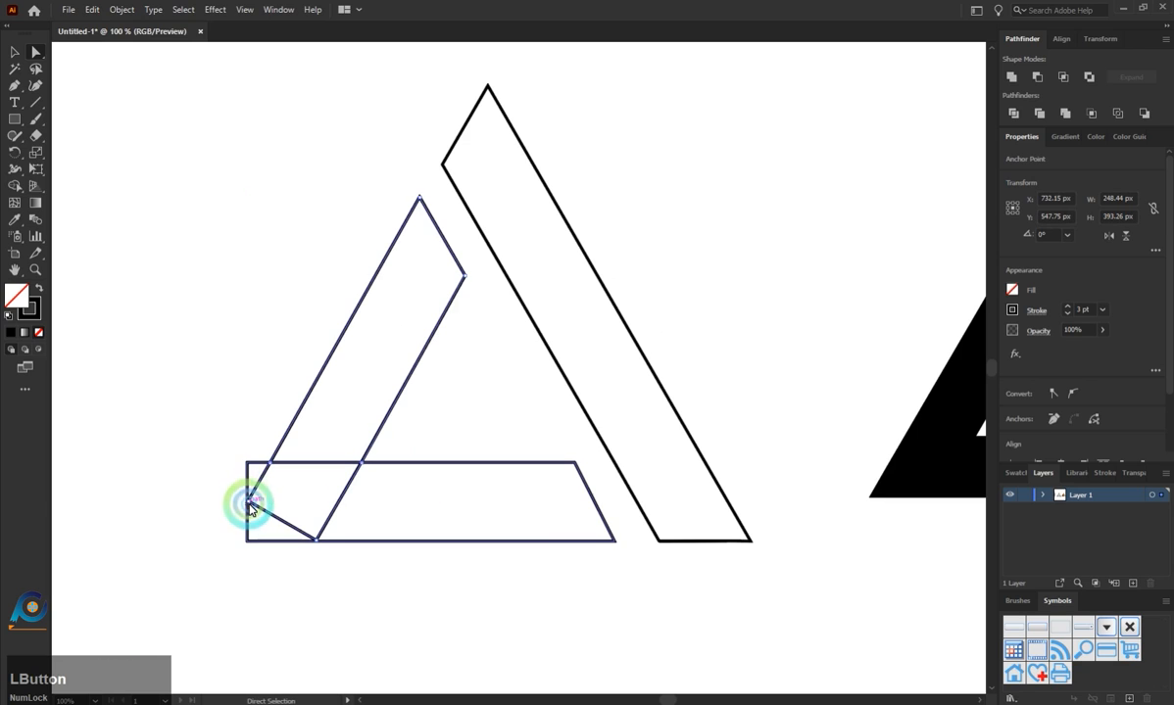
{"action": "left_click_drag", "start_coordinate": [249, 504], "coordinate": [241, 509]}
{"action": "key", "text": "ctrl+z"}
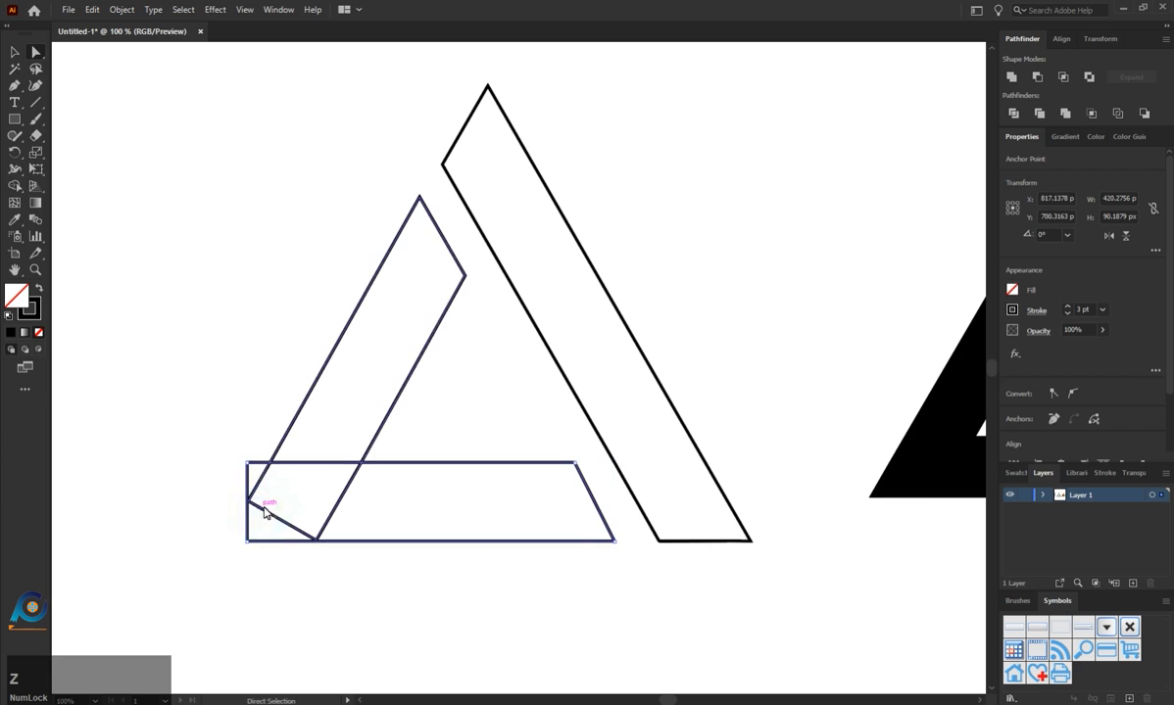
Move the left leg's lower-left anchor point down along its slope to the baseline, giving the leg a flat foot
{"action": "left_click", "coordinate": [263, 512]}
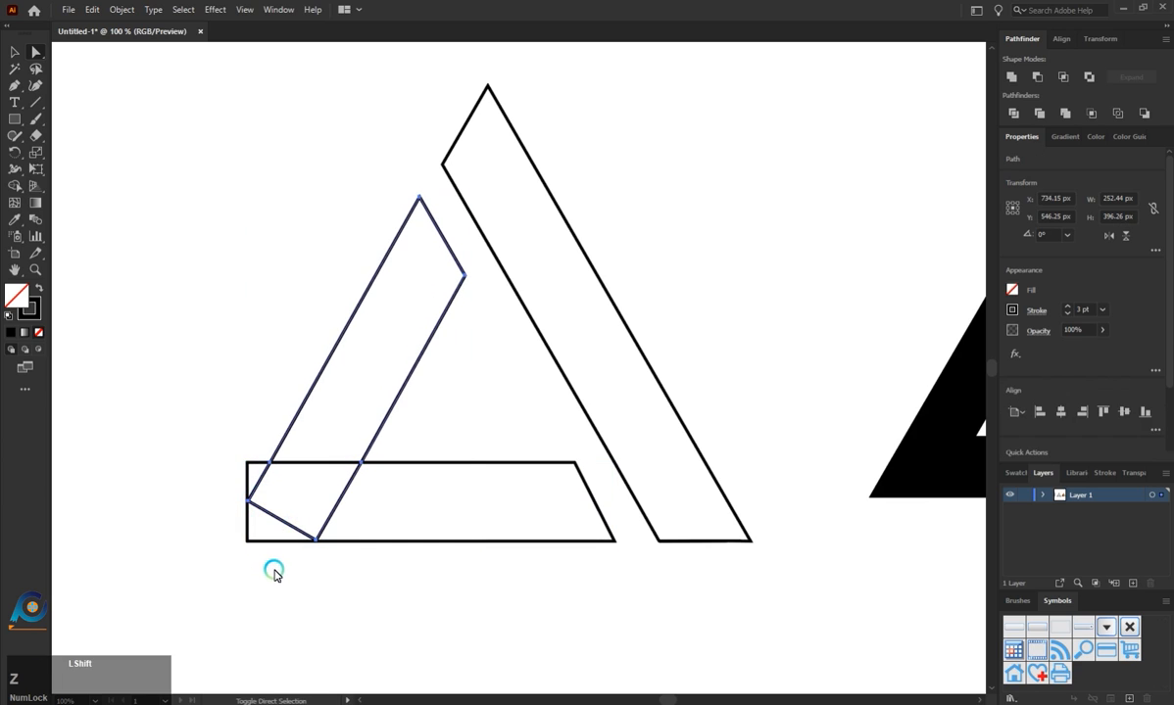
{"action": "left_click", "coordinate": [273, 547]}
{"action": "left_click", "coordinate": [259, 508]}
{"action": "left_click", "coordinate": [250, 503]}
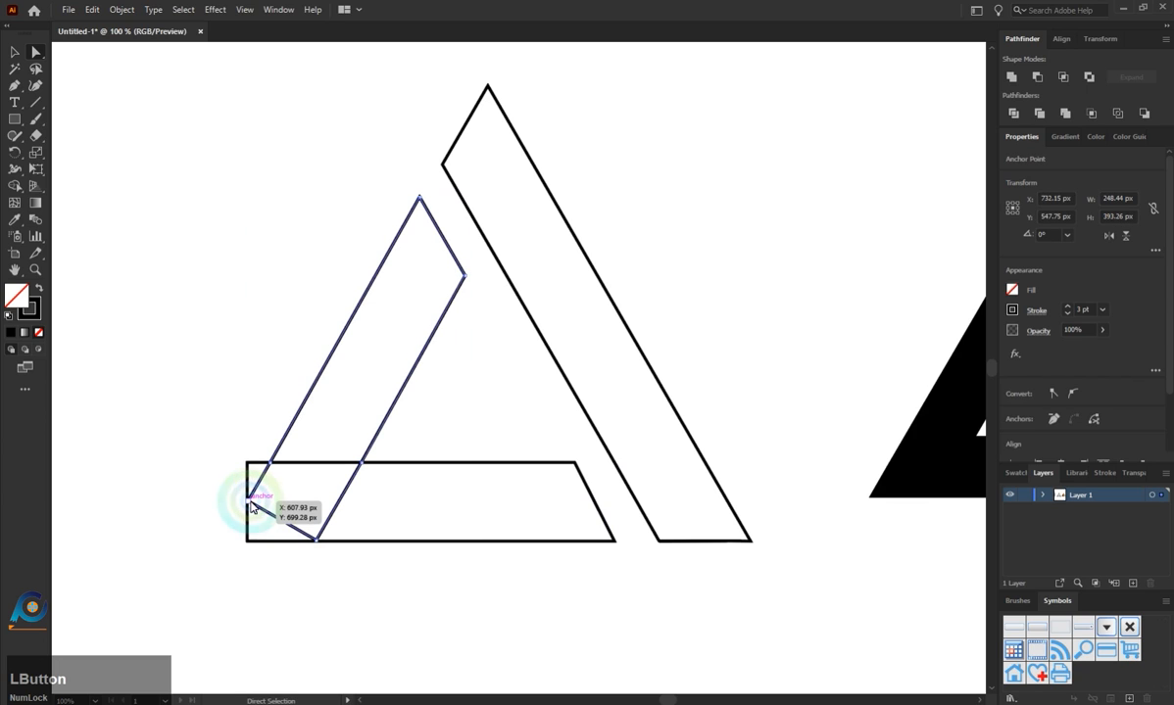
{"action": "scroll", "coordinate": [244, 498], "scroll_direction": "up", "scroll_amount": 3}
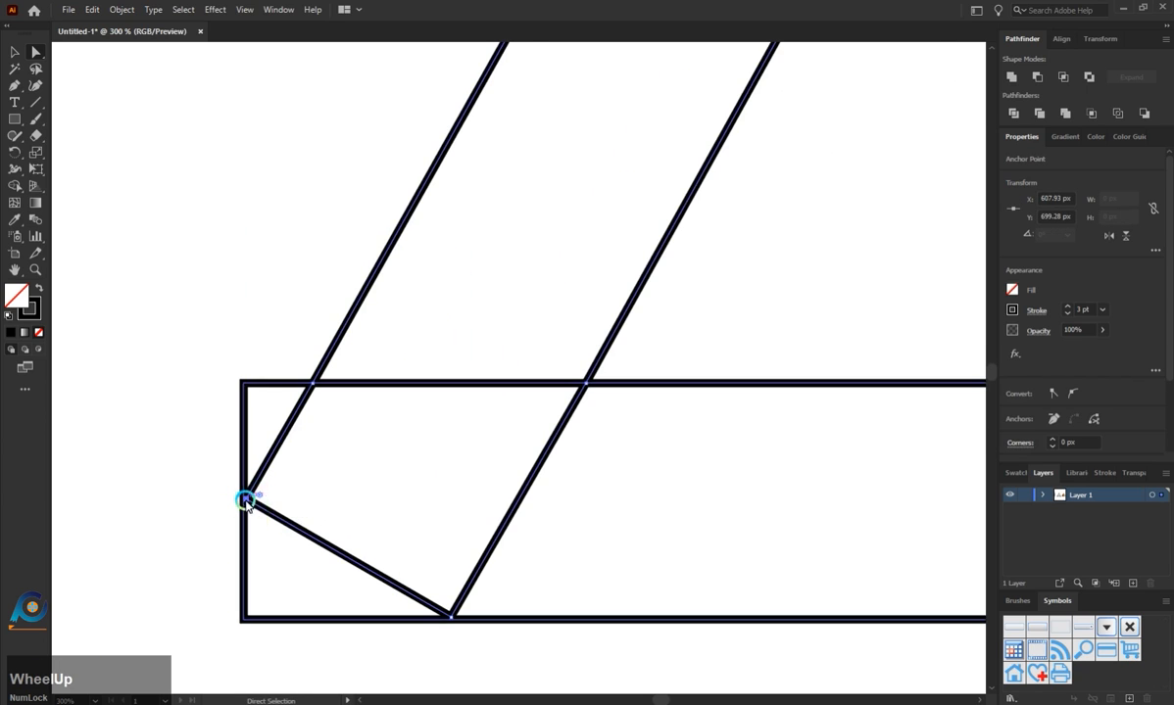
{"action": "left_click_drag", "start_coordinate": [249, 497], "coordinate": [178, 623]}
{"action": "scroll", "coordinate": [215, 489], "scroll_direction": "down", "scroll_amount": 3}
{"action": "left_click", "coordinate": [257, 446]}
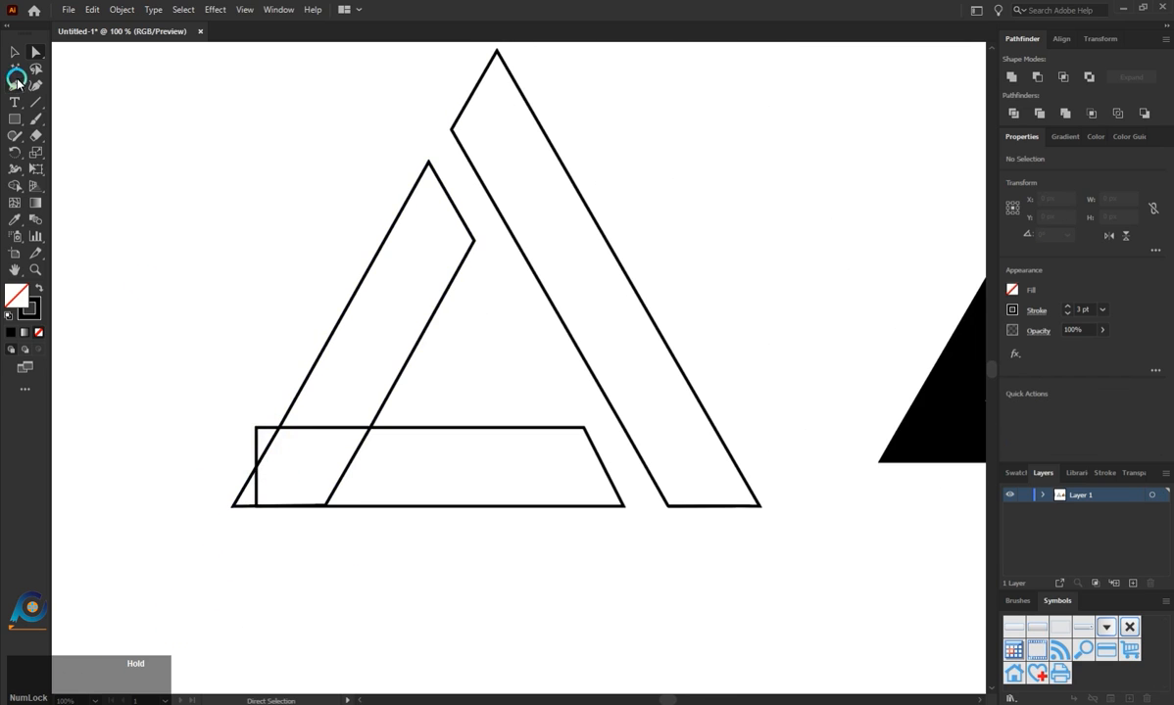
Select the left leg and the bottom bar and unite them into one shape
{"action": "left_click", "coordinate": [14, 52]}
{"action": "left_click", "coordinate": [258, 493]}
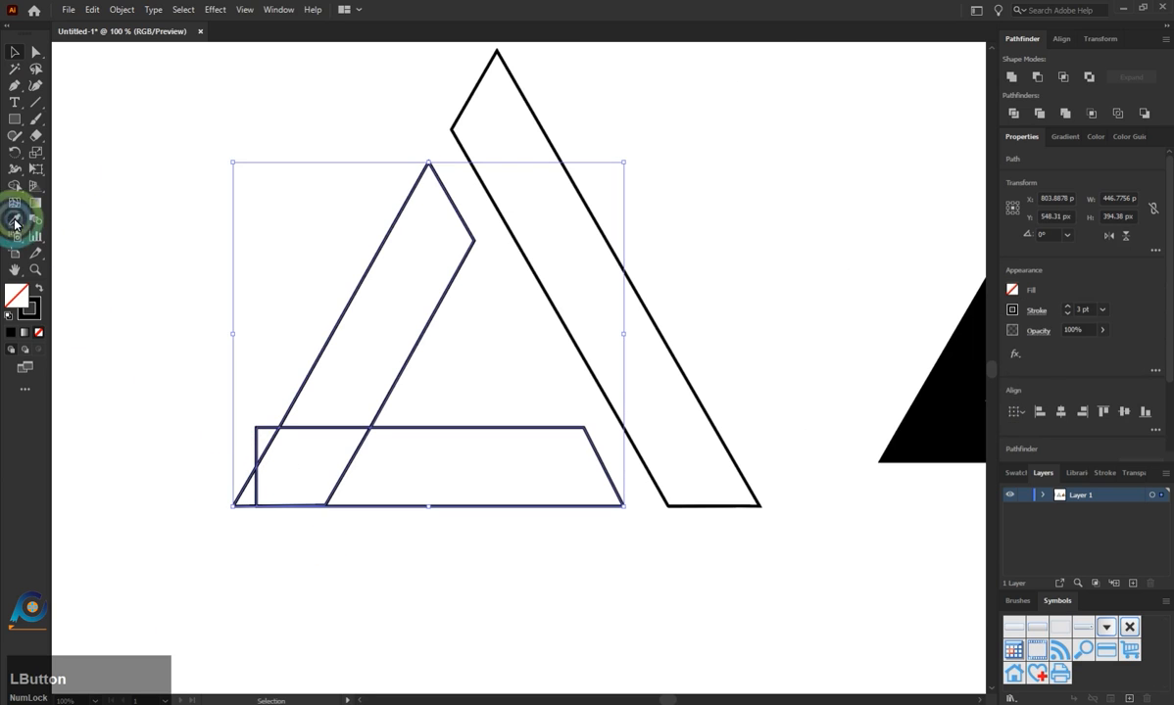
{"action": "left_click", "coordinate": [15, 185]}
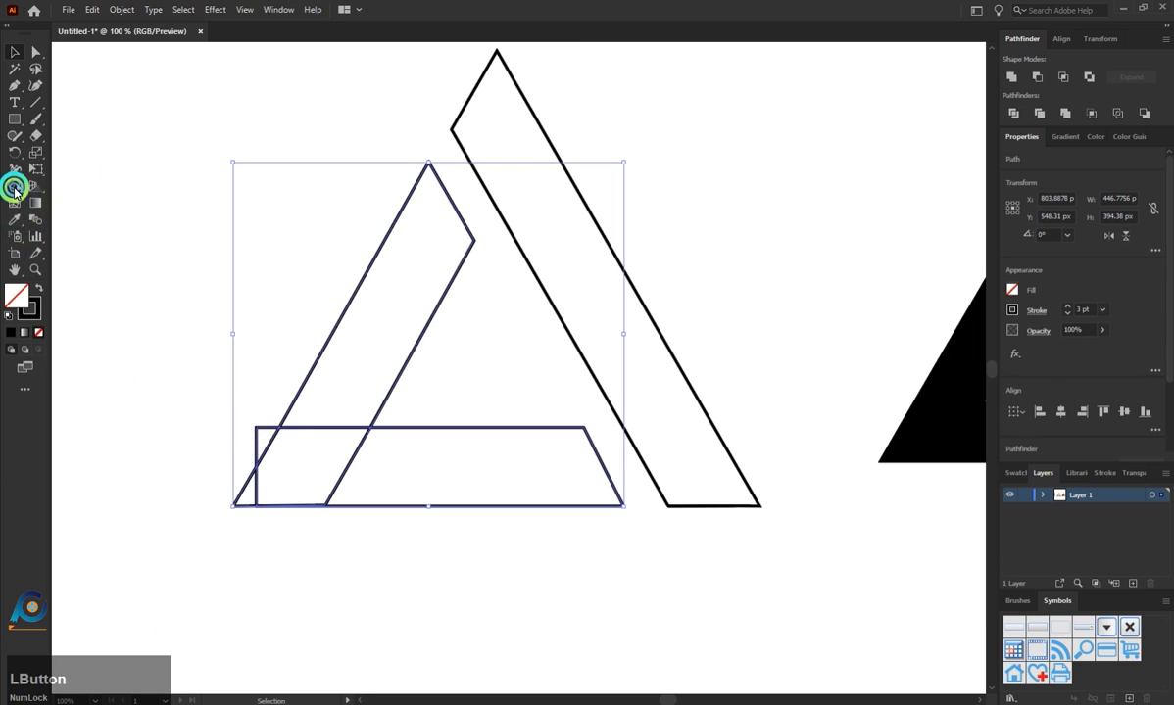
{"action": "left_click", "coordinate": [264, 431], "text": "alt"}
{"action": "left_click", "coordinate": [1008, 82]}
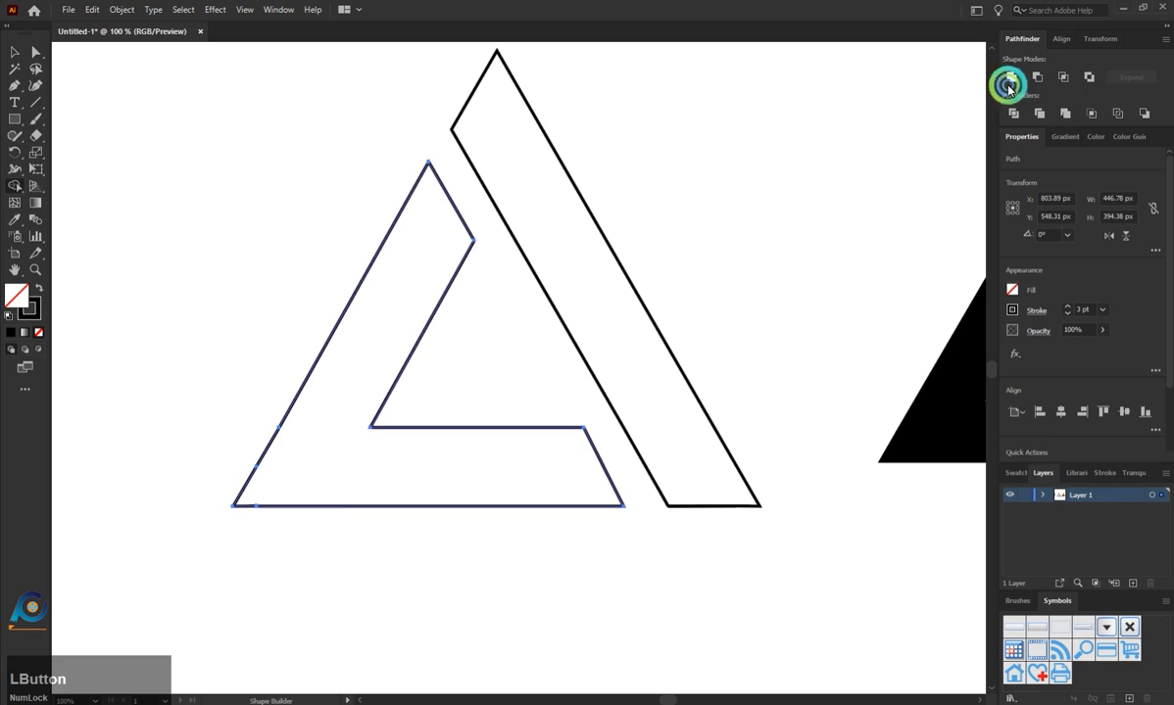
Try to even out the kink in the merged shape's bottom edge by moving the stray anchor point near the lower-left corner
{"action": "scroll", "coordinate": [278, 515], "scroll_direction": "up", "scroll_amount": 4}
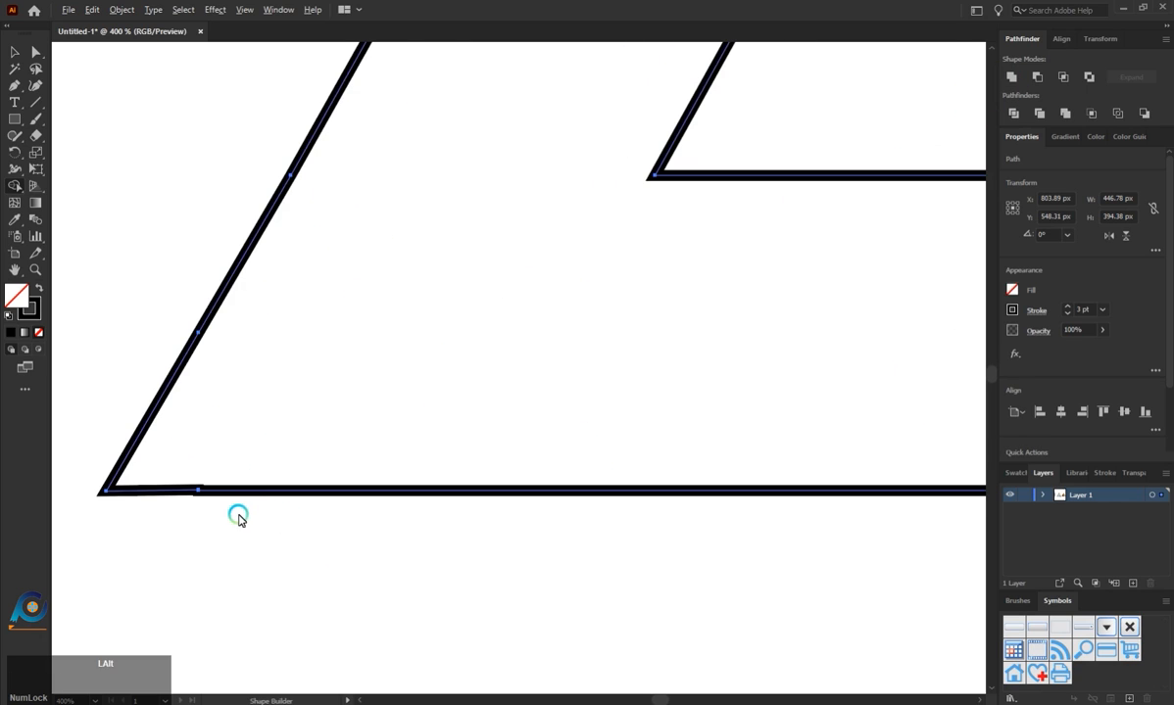
{"action": "scroll", "coordinate": [247, 524], "scroll_direction": "up", "scroll_amount": 4}
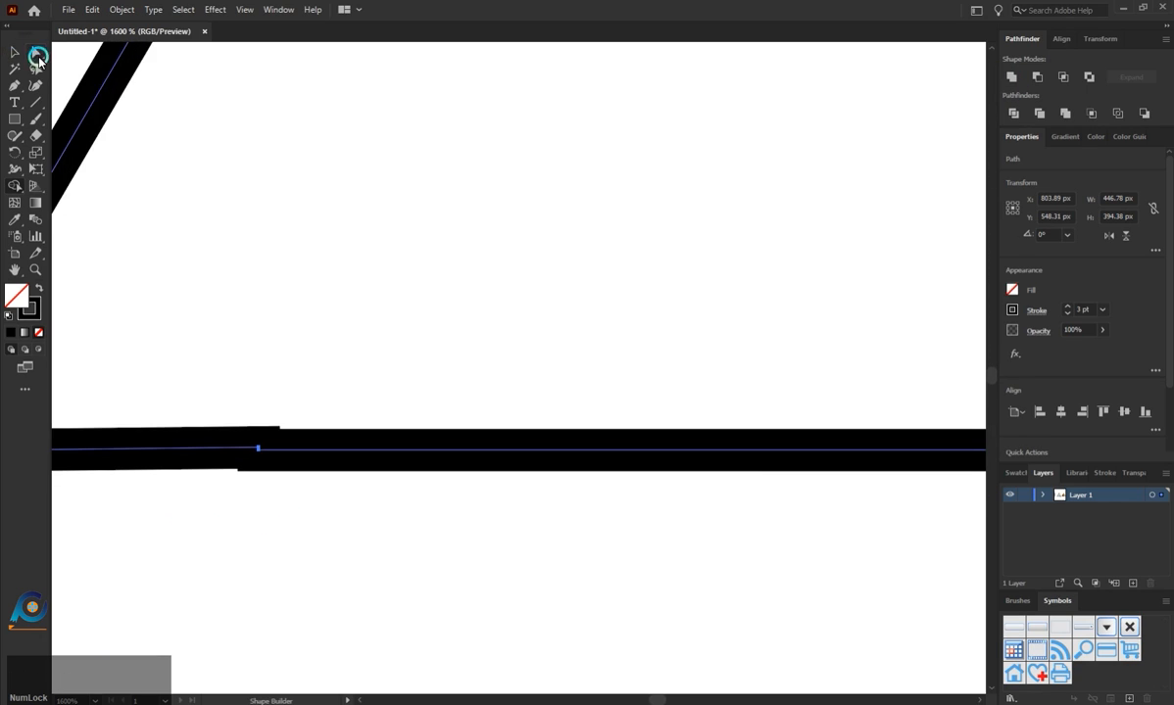
{"action": "left_click", "coordinate": [251, 586]}
{"action": "scroll", "coordinate": [244, 466], "scroll_direction": "up", "scroll_amount": 3}
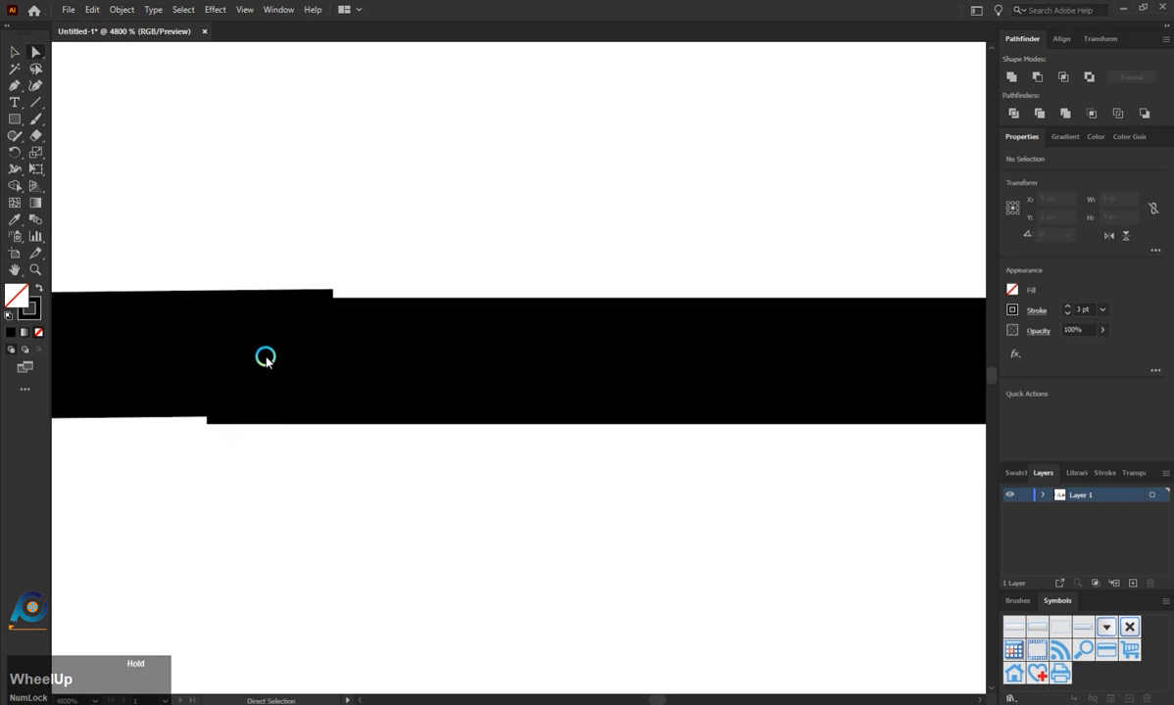
{"action": "left_click_drag", "start_coordinate": [271, 357], "coordinate": [320, 359]}
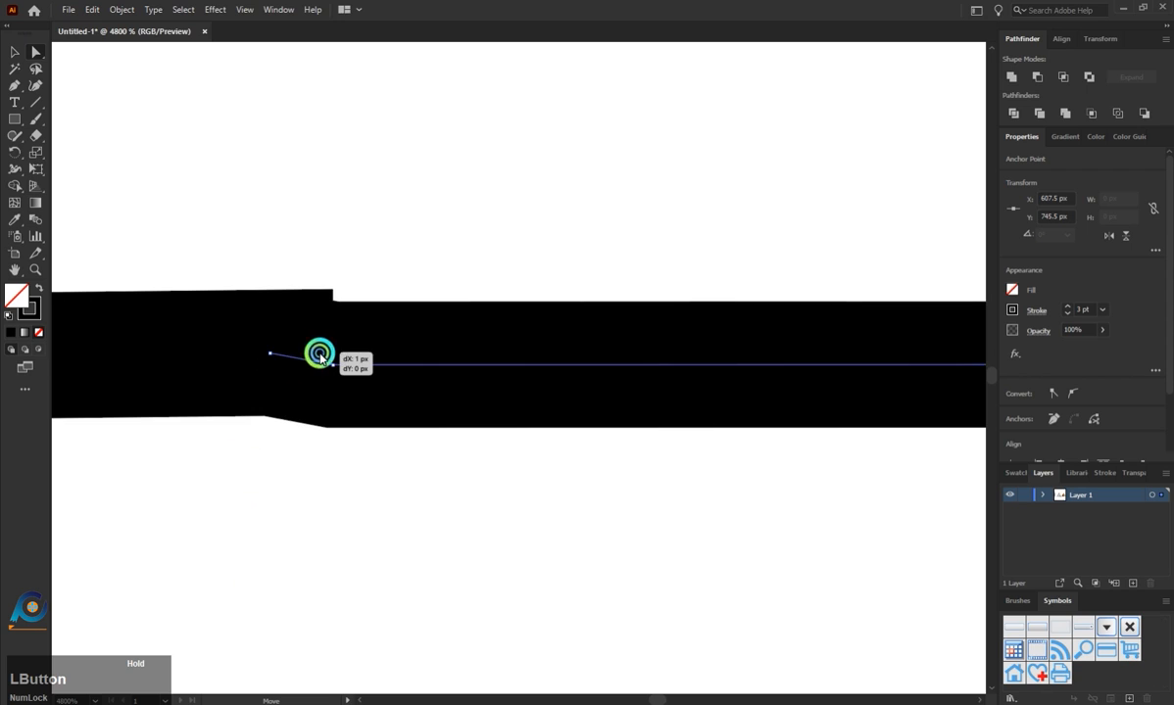
{"action": "left_click_drag", "start_coordinate": [391, 359], "coordinate": [249, 364]}
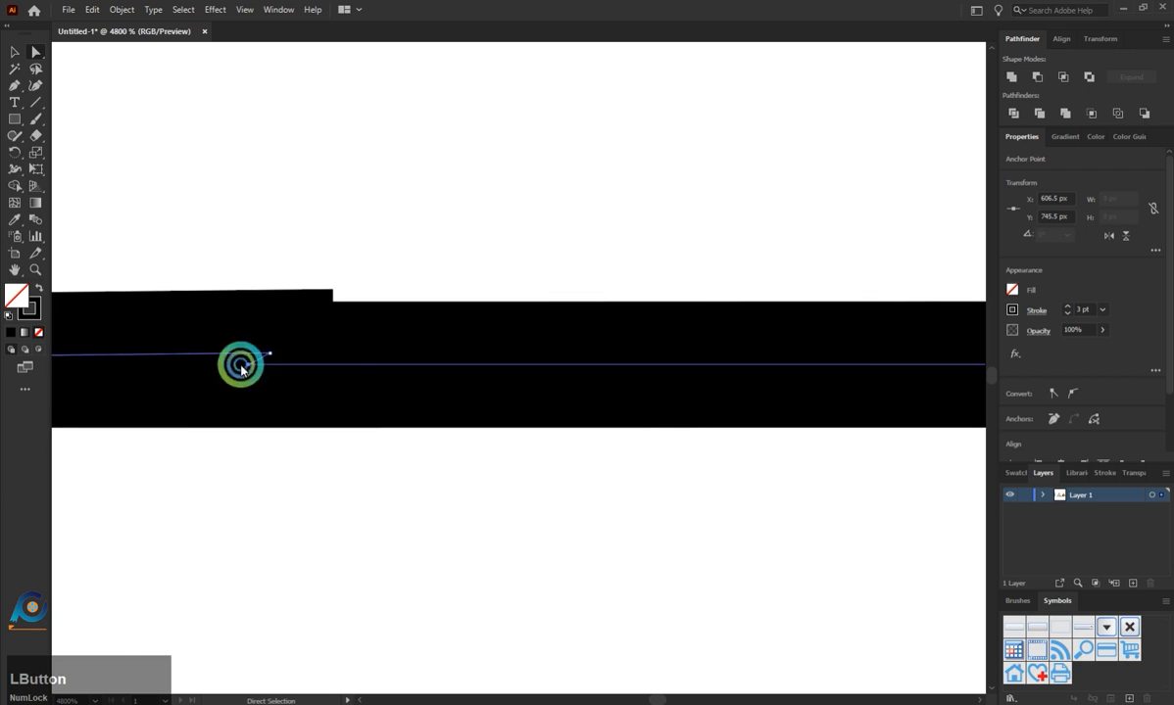
Delete the stray anchor point from the merged shape's bottom edge with the Delete Anchor Point tool
{"action": "right_click", "coordinate": [17, 94]}
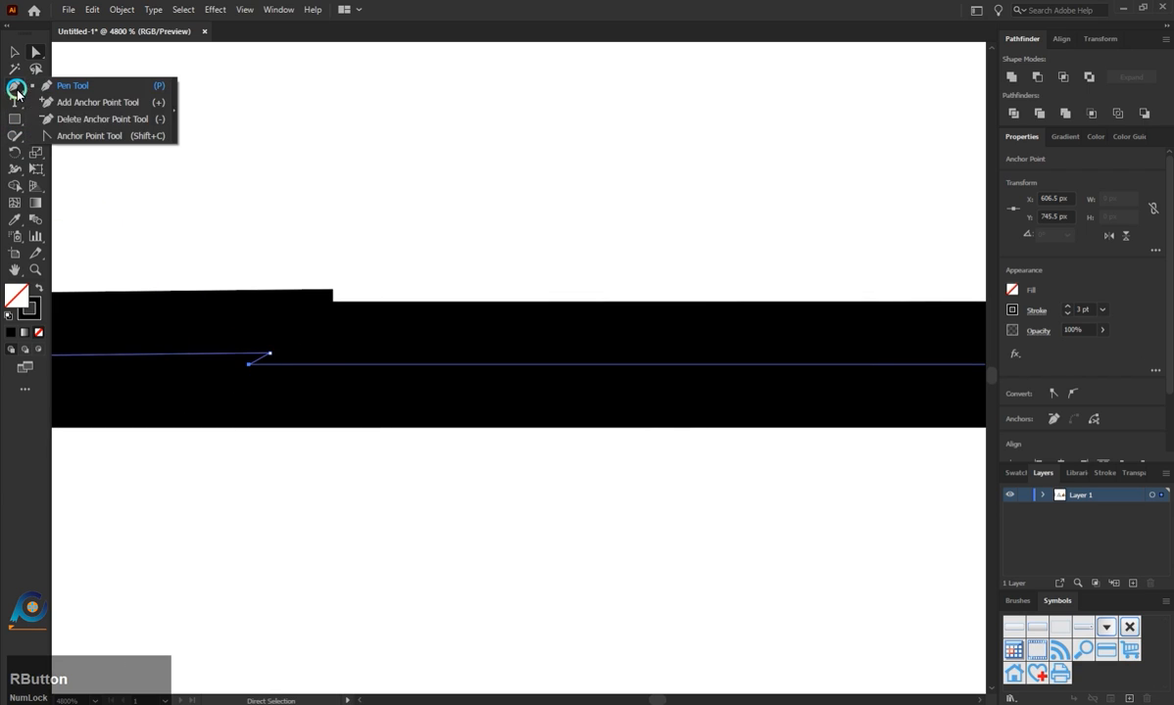
{"action": "left_click", "coordinate": [69, 118]}
{"action": "left_click", "coordinate": [251, 364]}
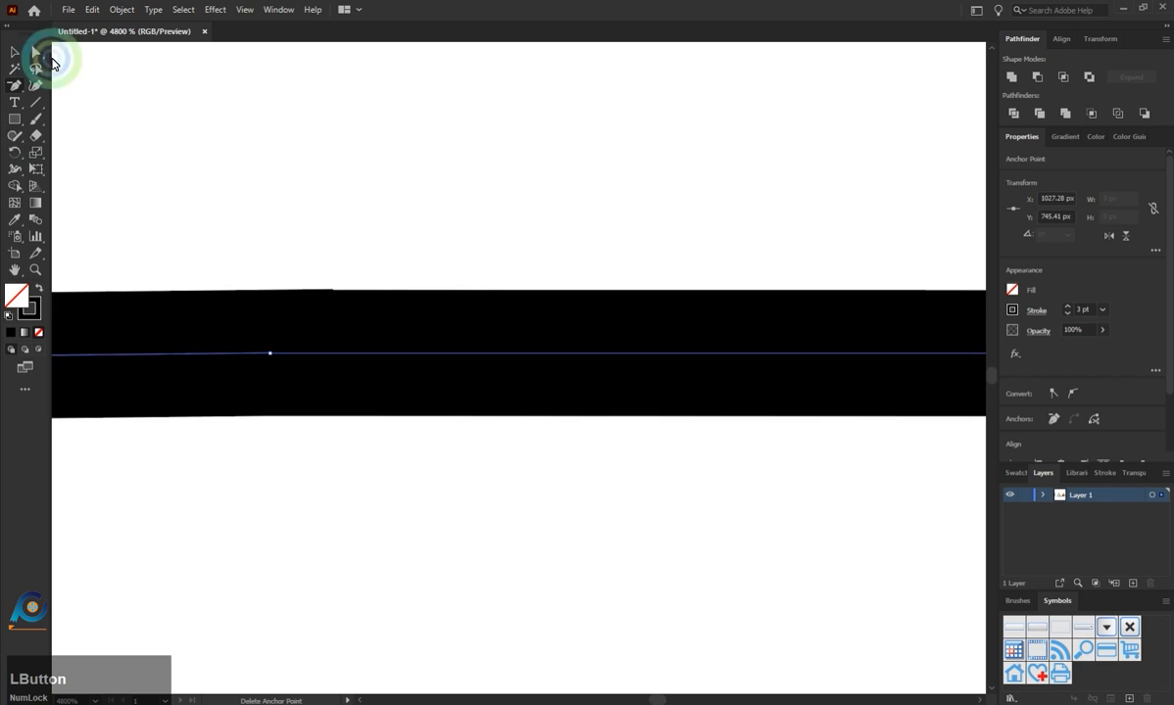
{"action": "left_click", "coordinate": [34, 50]}
{"action": "left_click", "coordinate": [327, 427]}
{"action": "scroll", "coordinate": [366, 505], "scroll_direction": "down", "scroll_amount": 8, "text": "alt"}
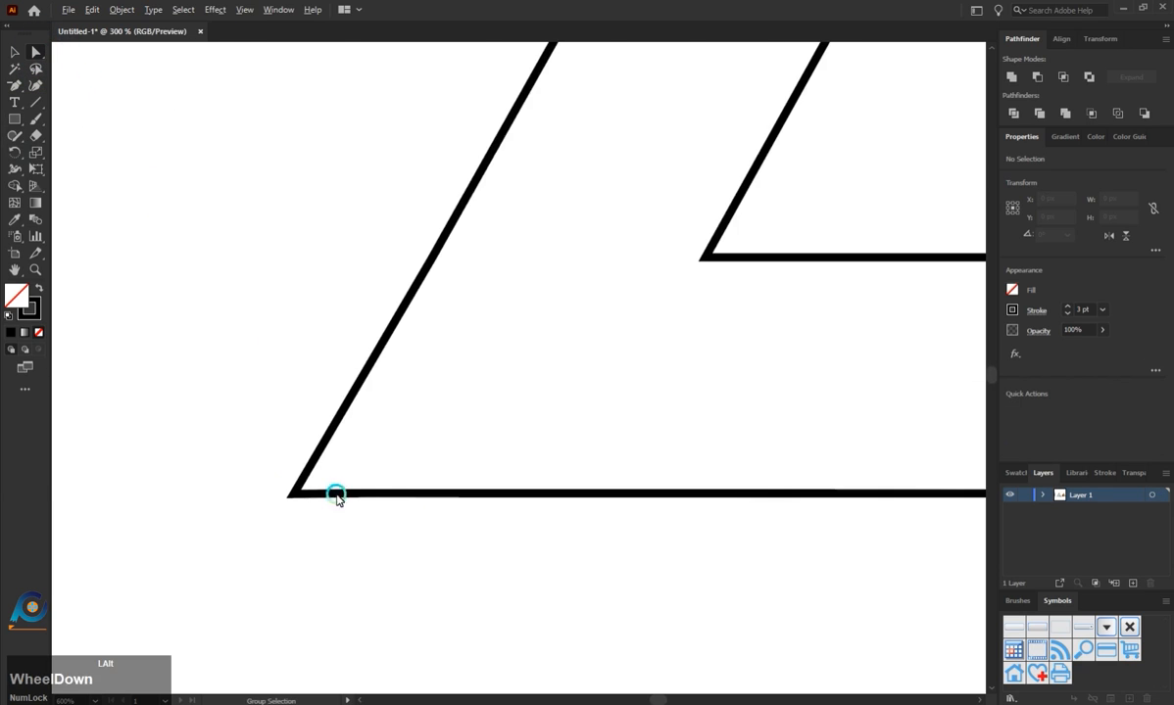
{"action": "scroll", "coordinate": [336, 499], "scroll_direction": "down", "scroll_amount": 3, "text": "alt"}
{"action": "scroll", "coordinate": [300, 467], "scroll_direction": "down", "scroll_amount": 1, "text": "alt"}
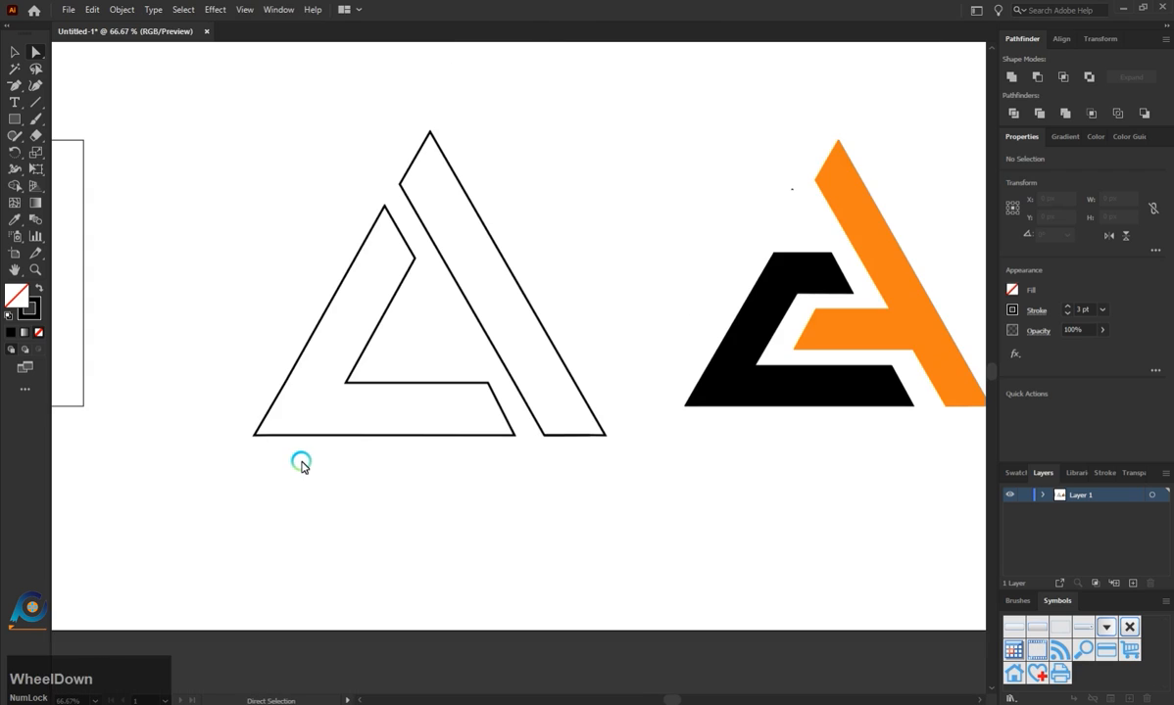
Move the spare vertical rectangle closer to the A outline, to X 464 px
{"action": "scroll", "coordinate": [301, 470], "scroll_direction": "up", "scroll_amount": 1}
{"action": "left_click_drag", "start_coordinate": [679, 696], "coordinate": [681, 697]}
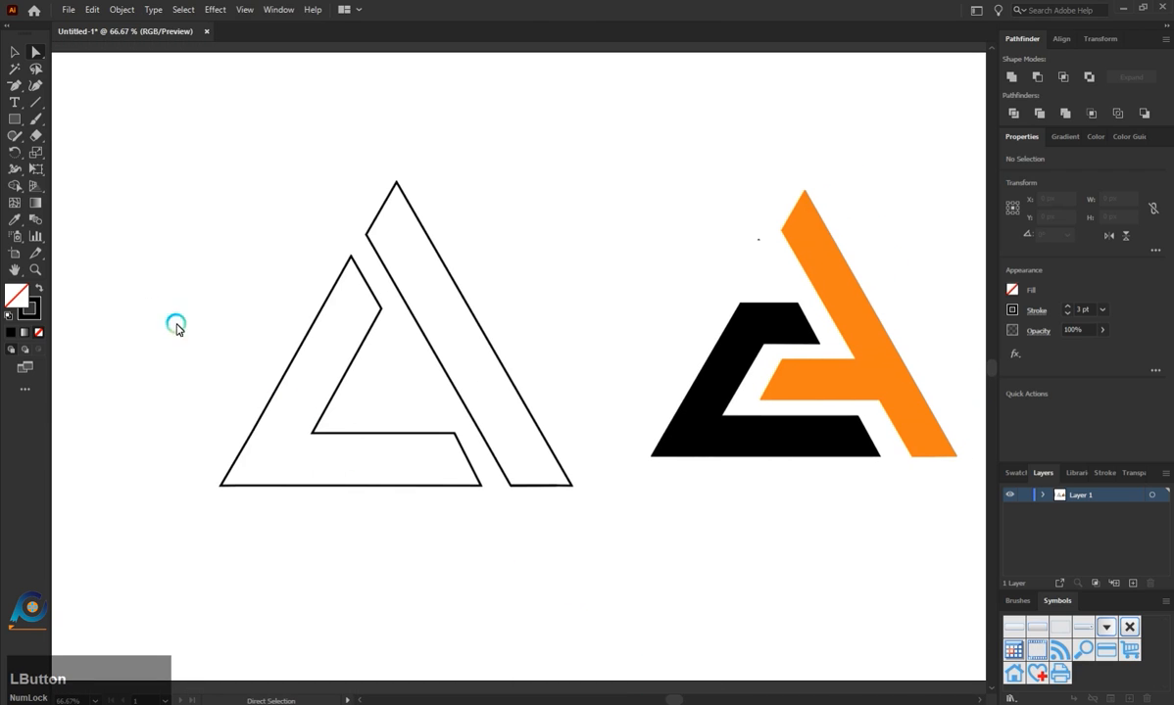
{"action": "key", "text": "alt"}
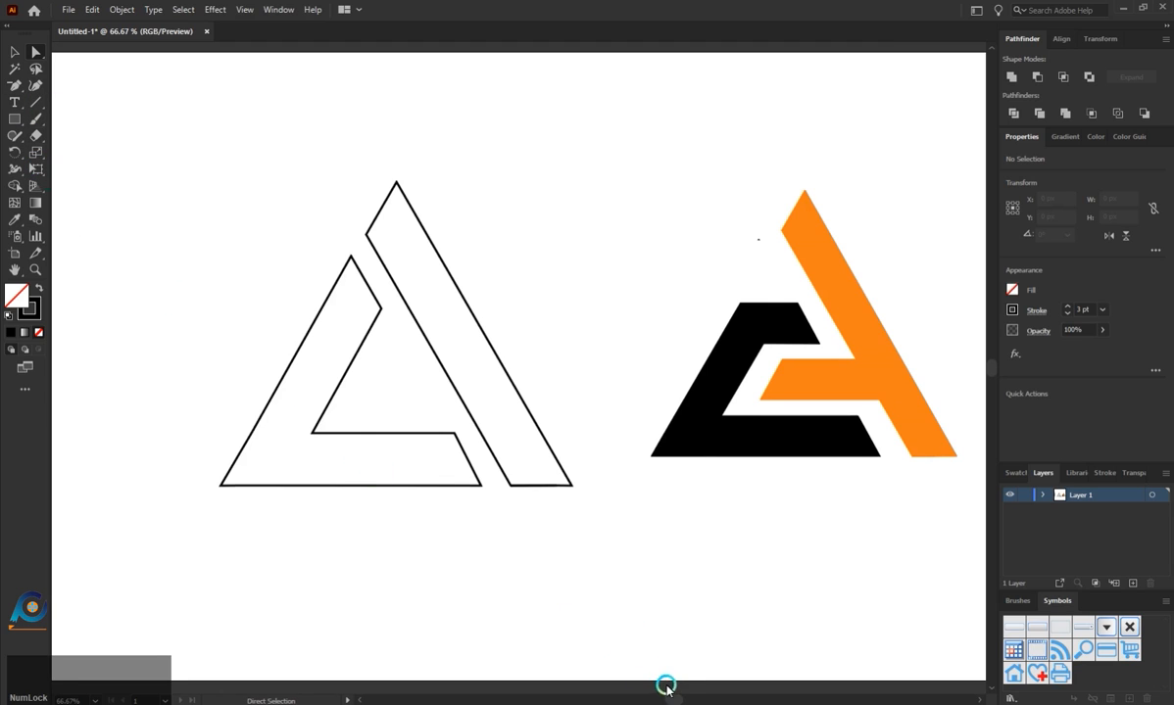
{"action": "left_click_drag", "start_coordinate": [666, 689], "coordinate": [661, 688]}
{"action": "left_click", "coordinate": [15, 52]}
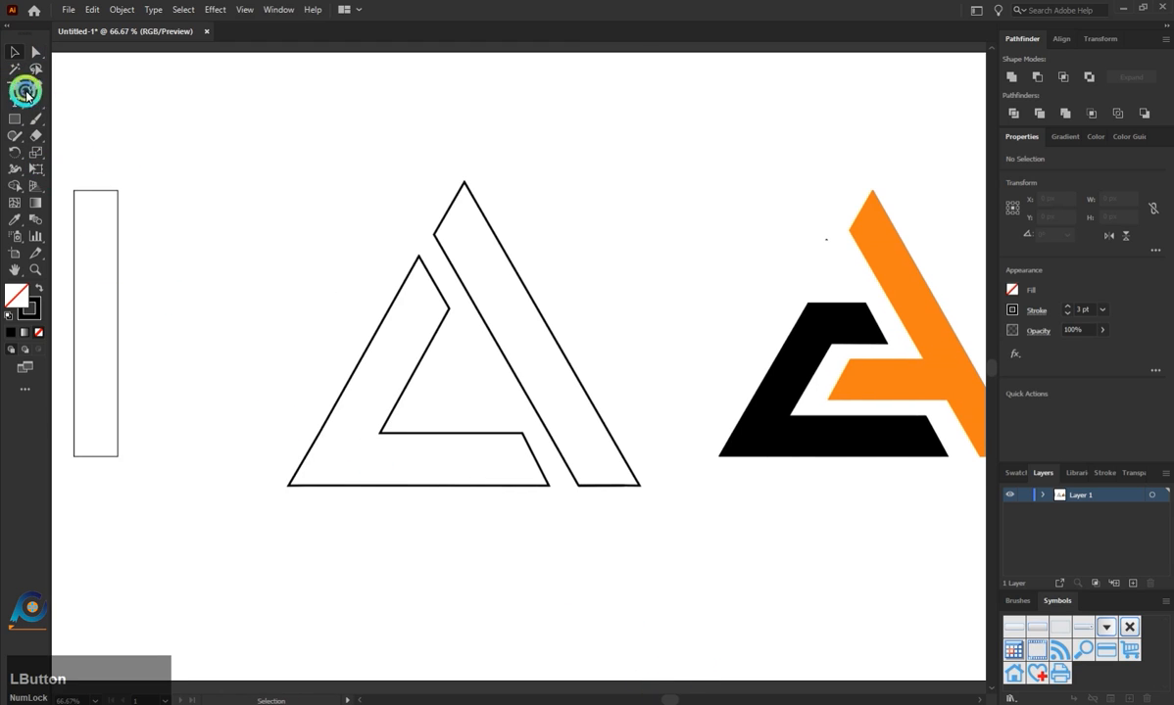
{"action": "left_click", "coordinate": [125, 248]}
{"action": "left_click_drag", "start_coordinate": [121, 247], "coordinate": [246, 251]}
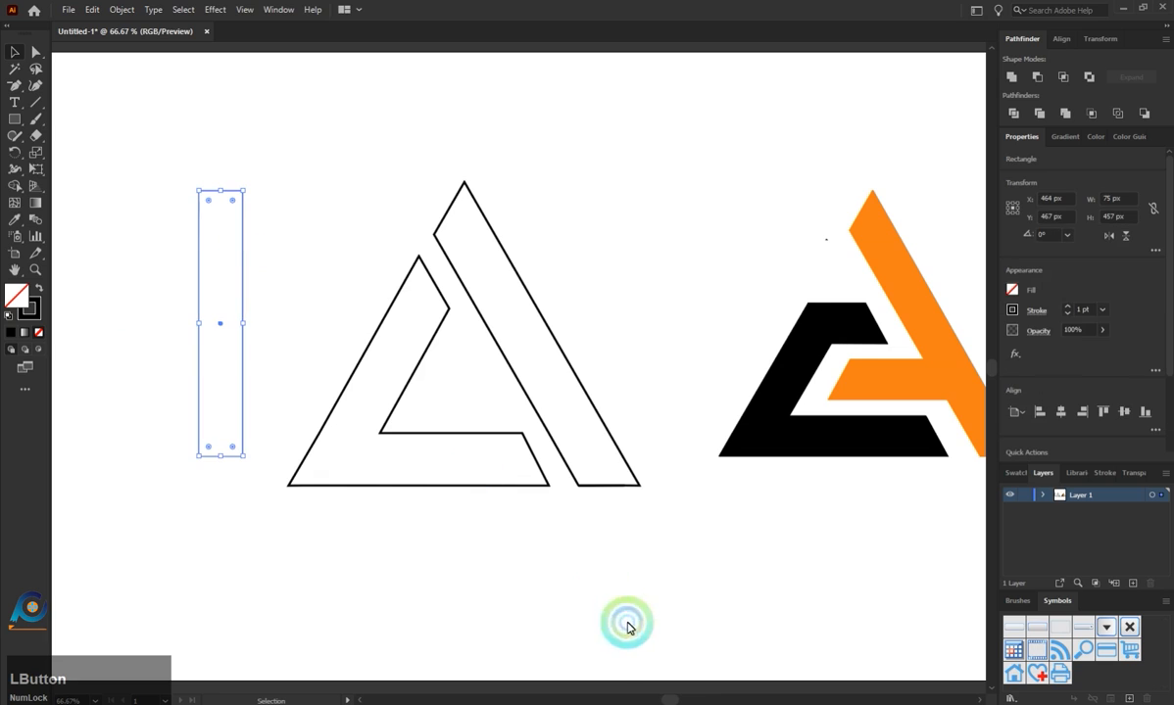
{"action": "left_click_drag", "start_coordinate": [670, 697], "coordinate": [675, 695]}
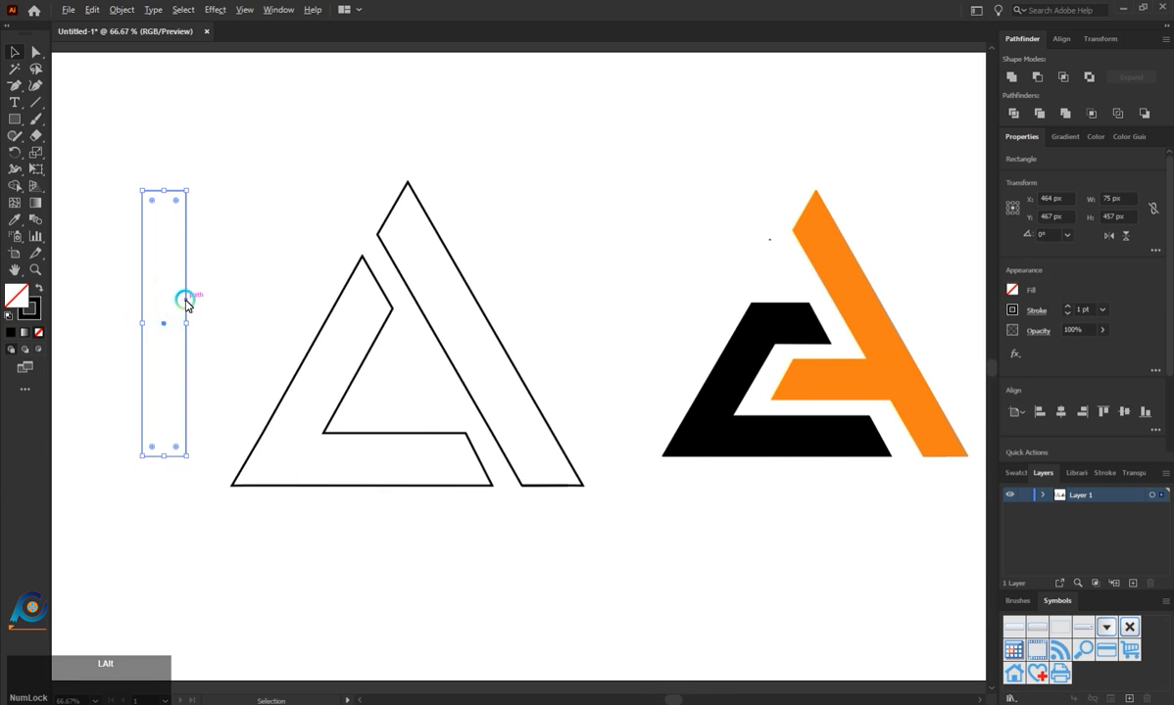
Duplicate the vertical rectangle as a horizontal 229 × 75 px crossbar and place it across the right leg at X 981 px, Y 589 px
{"action": "left_click_drag", "start_coordinate": [186, 304], "coordinate": [462, 340]}
{"action": "left_click_drag", "start_coordinate": [464, 241], "coordinate": [465, 393]}
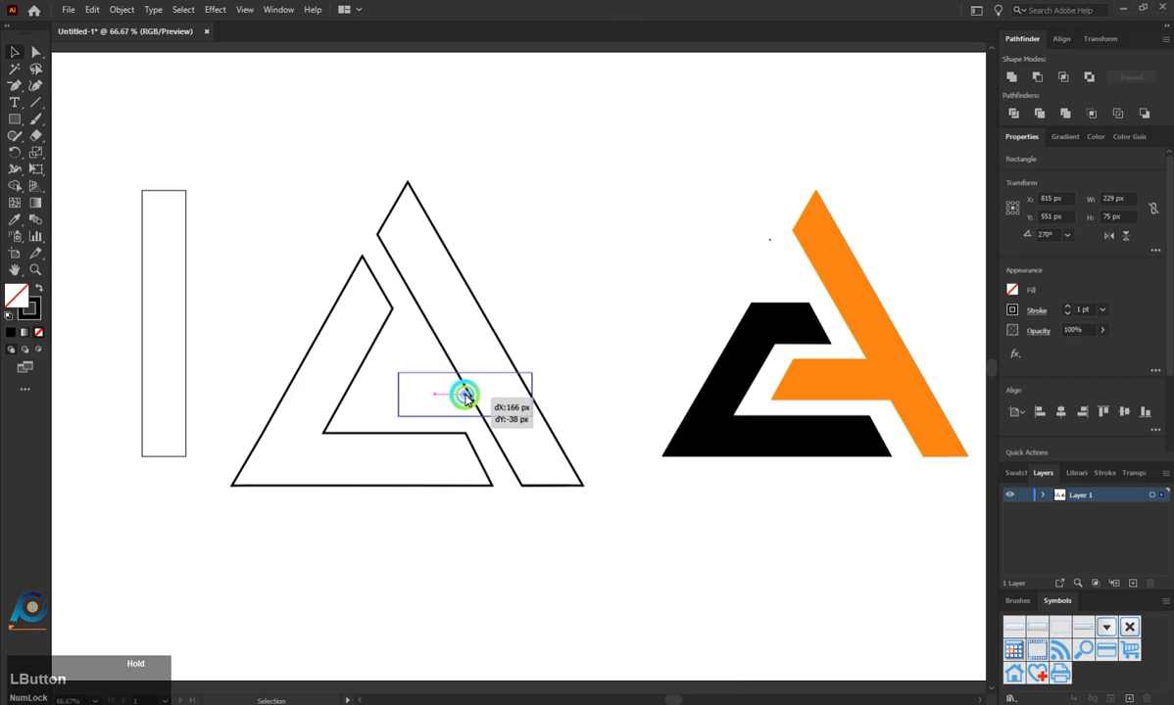
{"action": "left_click_drag", "start_coordinate": [466, 394], "coordinate": [463, 395]}
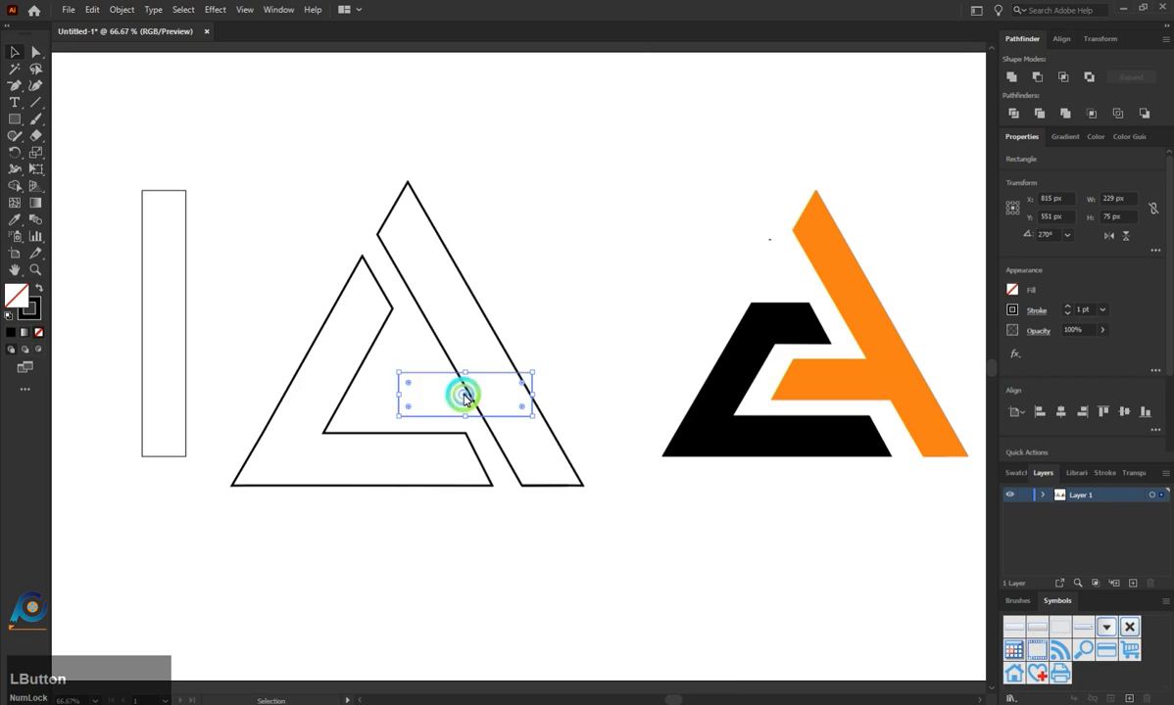
Move the crossbar horizontally to X 954 px so its right end stays inside the right leg's outer edge
{"action": "left_click", "coordinate": [35, 52]}
{"action": "left_click", "coordinate": [426, 381]}
{"action": "left_click", "coordinate": [406, 332]}
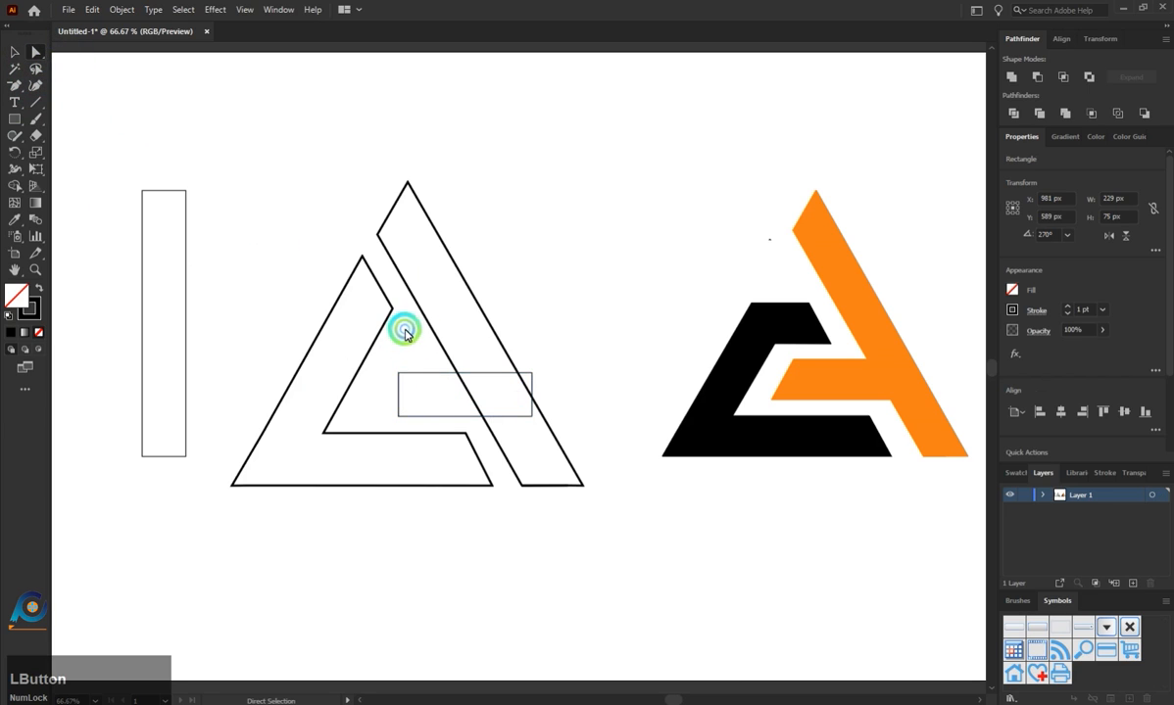
{"action": "scroll", "coordinate": [414, 387], "scroll_direction": "up", "scroll_amount": 2}
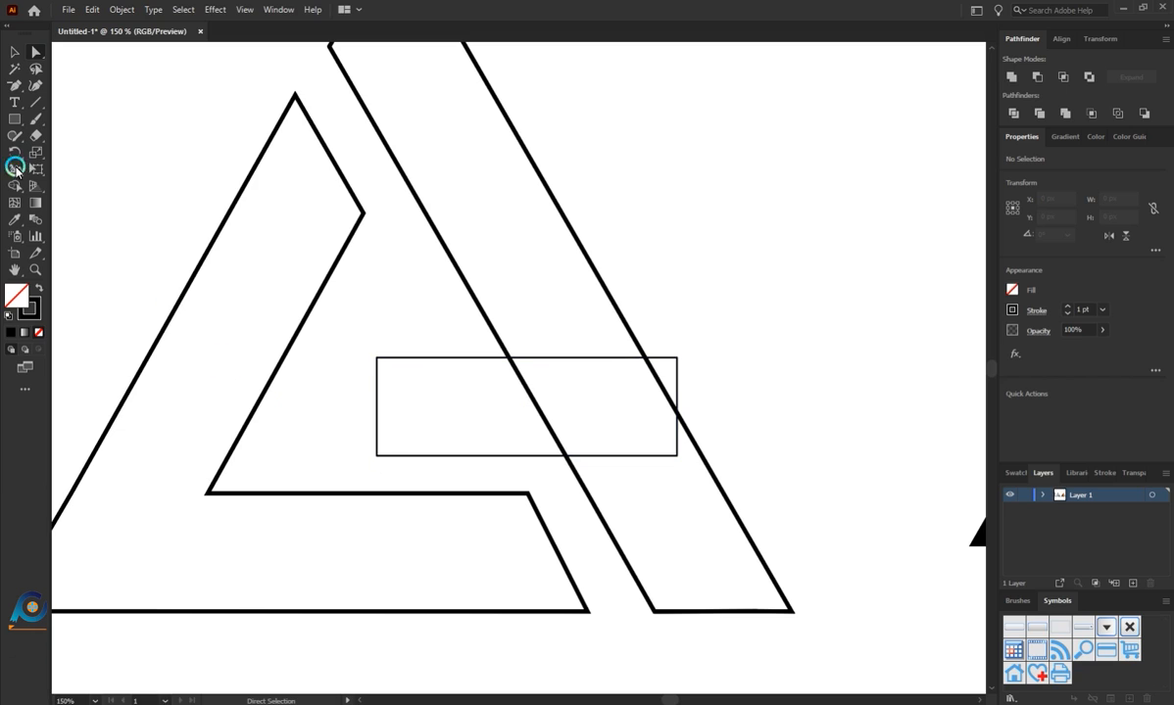
{"action": "left_click", "coordinate": [14, 54]}
{"action": "left_click_drag", "start_coordinate": [421, 357], "coordinate": [388, 360]}
Move the crossbar's lower-left corner point 30 px to the left to slant its left end
{"action": "left_click", "coordinate": [35, 52]}
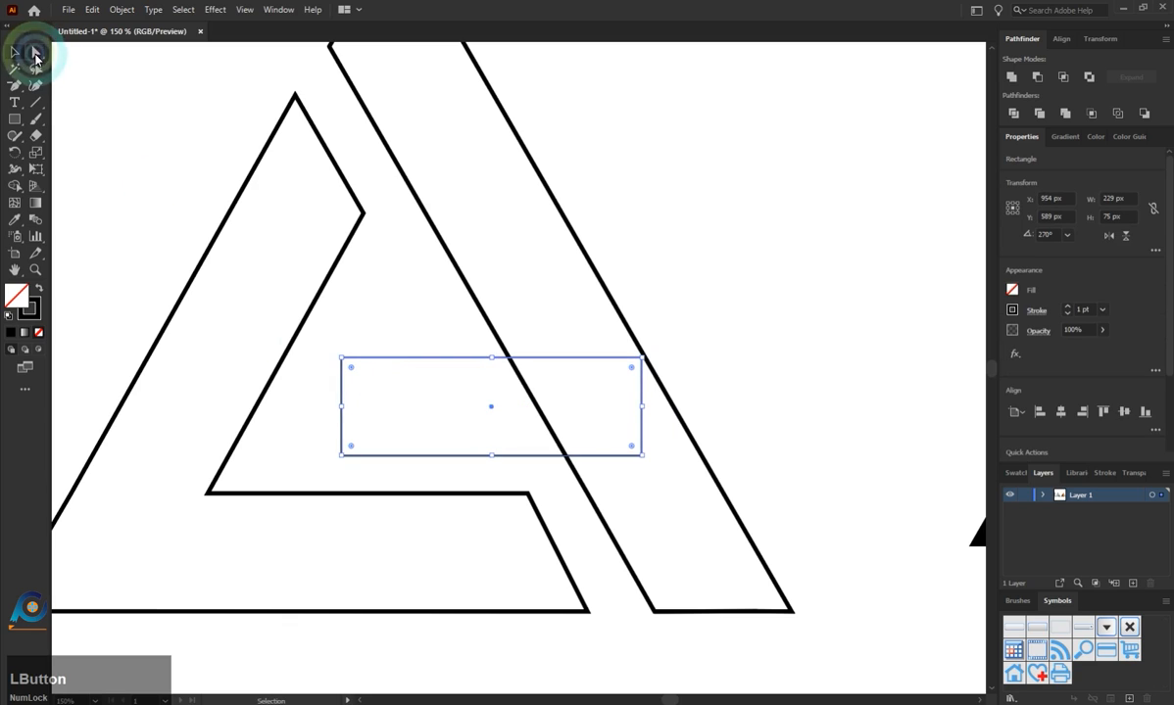
{"action": "left_click", "coordinate": [337, 452]}
{"action": "left_click_drag", "start_coordinate": [337, 453], "coordinate": [303, 458]}
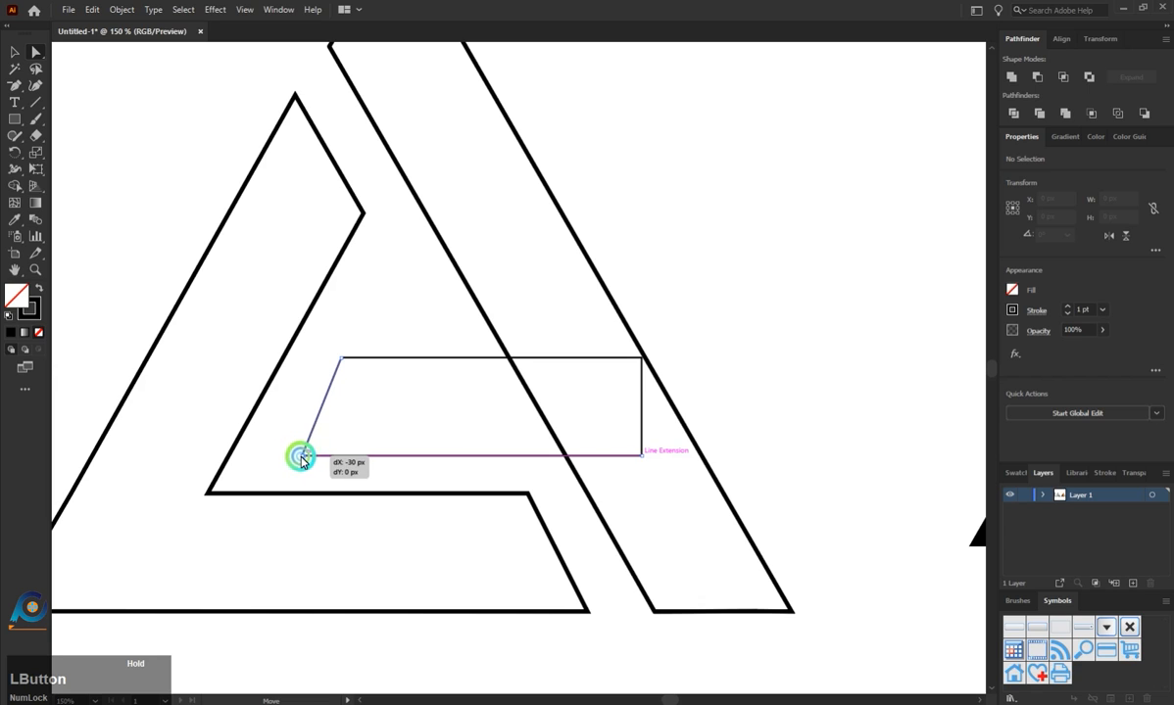
{"action": "left_click_drag", "start_coordinate": [303, 459], "coordinate": [303, 457]}
{"action": "left_click", "coordinate": [290, 419]}
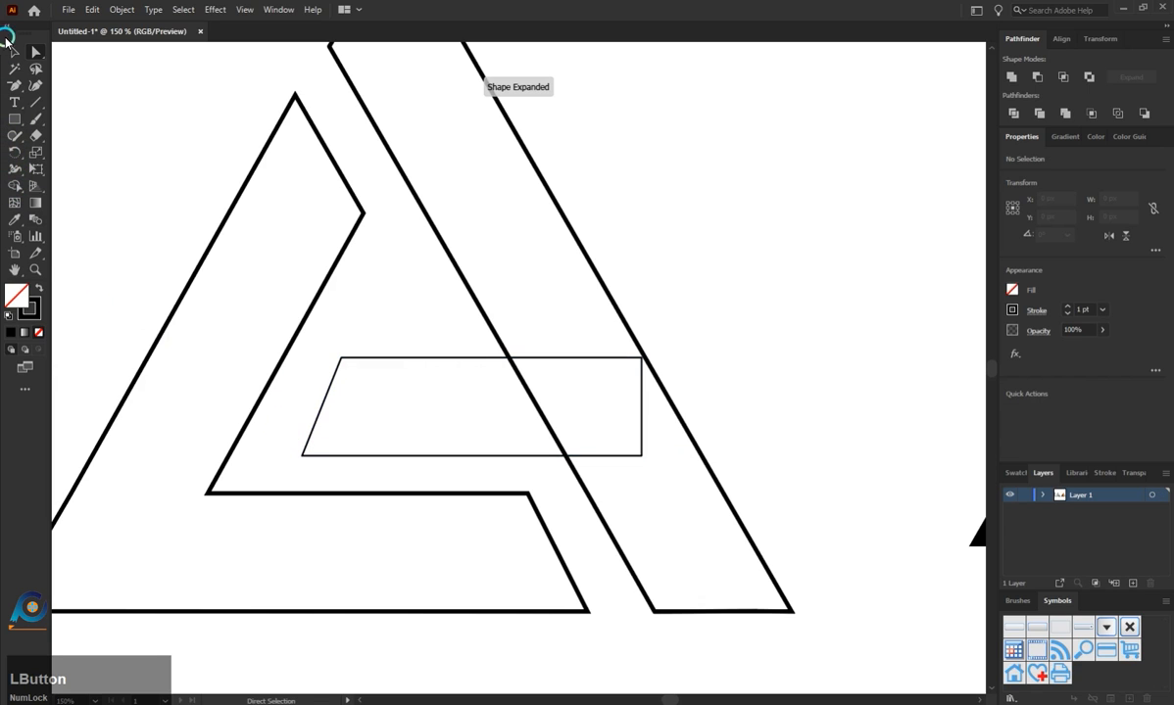
Shift the slanted crossbar slightly left to X 933 px, keeping it at the same height
{"action": "left_click", "coordinate": [15, 51]}
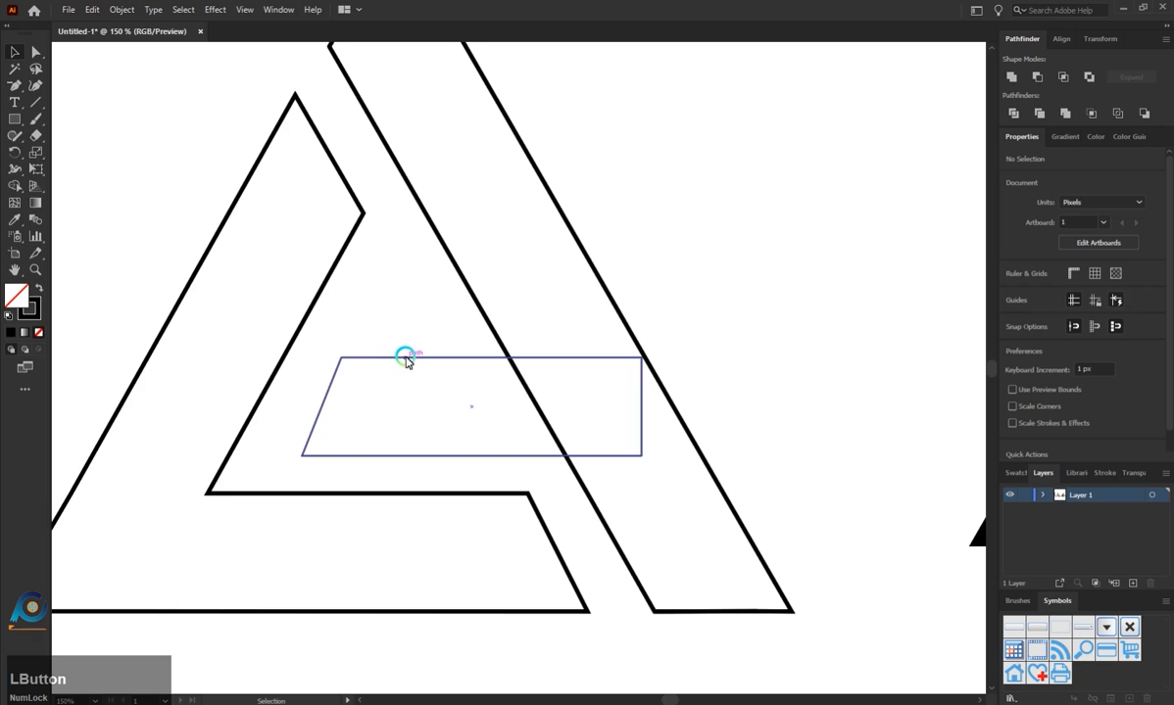
{"action": "left_click_drag", "start_coordinate": [407, 362], "coordinate": [400, 365]}
{"action": "left_click", "coordinate": [543, 408]}
{"action": "left_click", "coordinate": [634, 410]}
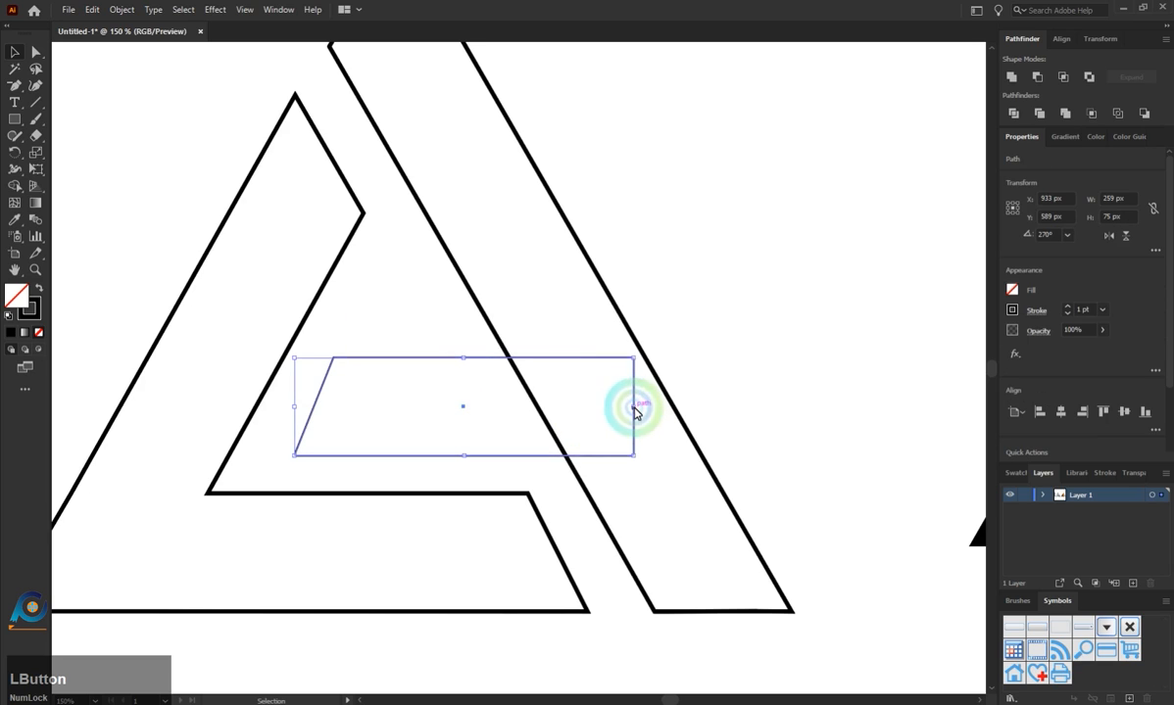
{"action": "left_click", "coordinate": [685, 361]}
Unite the slanted crossbar with the right leg into a single outline
{"action": "scroll", "coordinate": [532, 424], "scroll_direction": "down", "scroll_amount": 2, "text": "alt"}
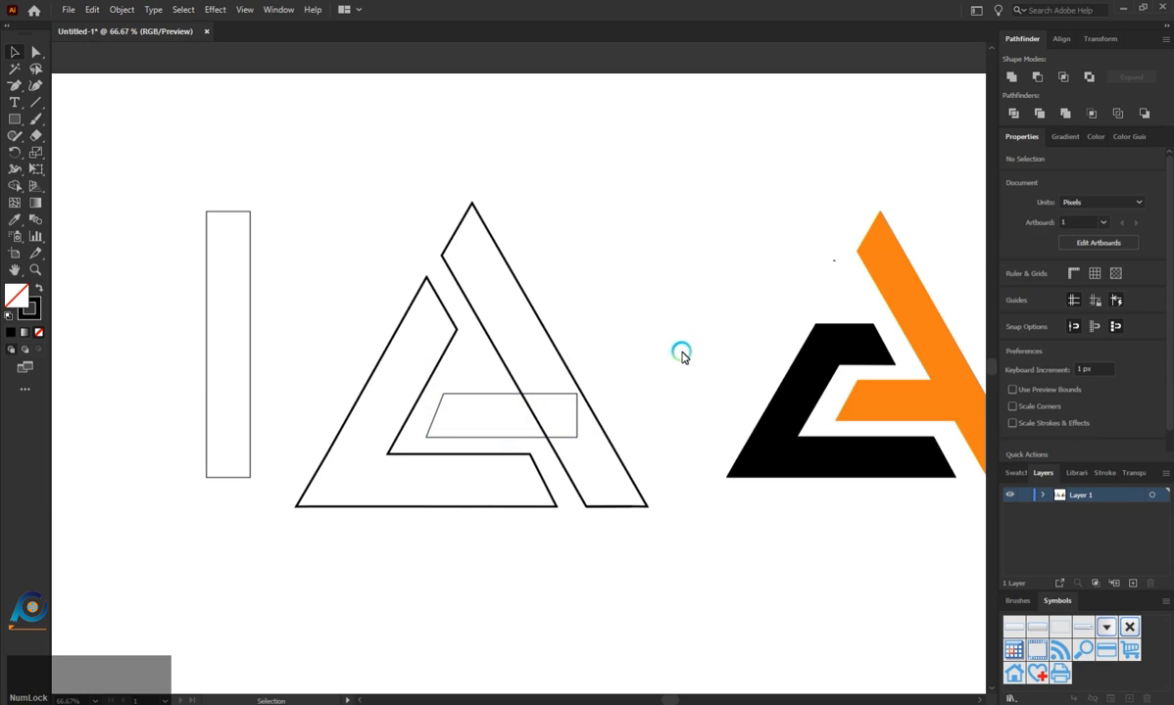
{"action": "left_click_drag", "start_coordinate": [556, 422], "coordinate": [556, 423]}
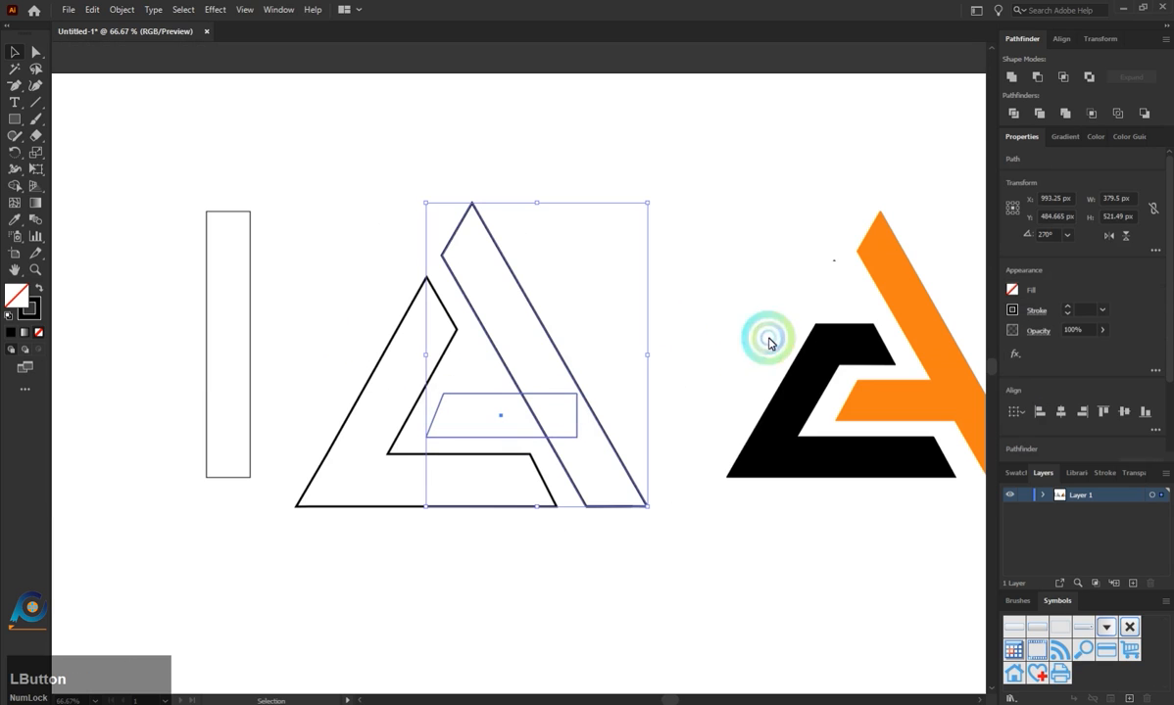
{"action": "left_click", "coordinate": [1010, 77]}
{"action": "left_click", "coordinate": [745, 297]}
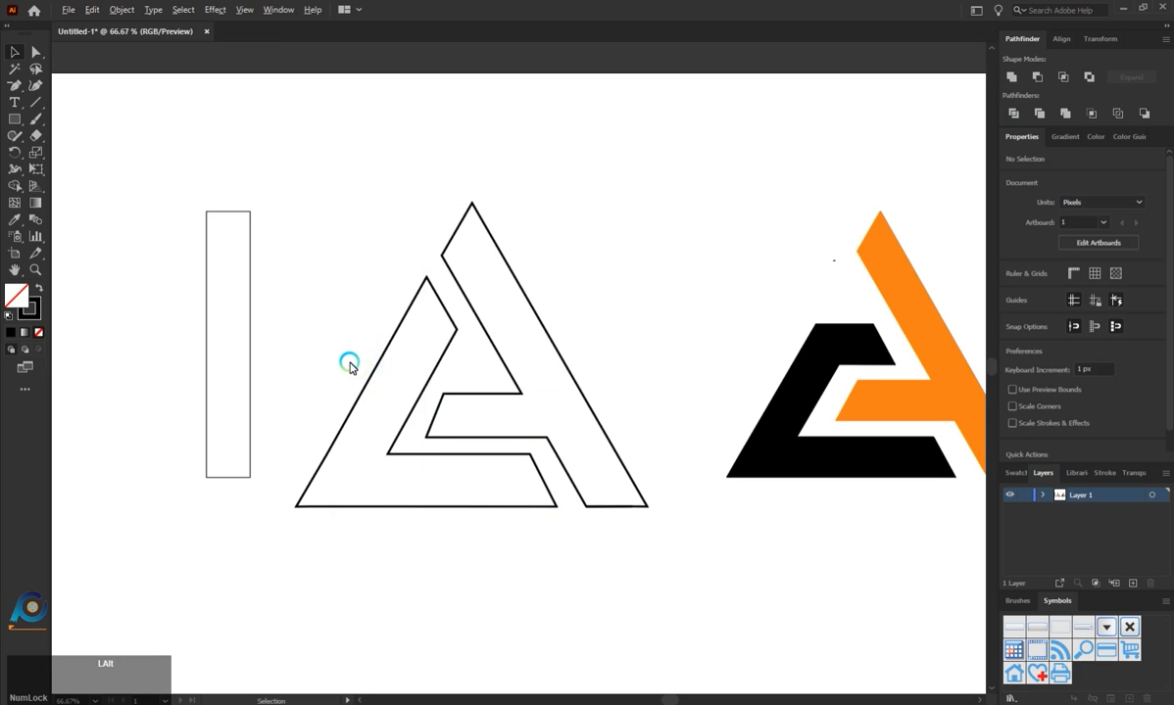
{"action": "scroll", "coordinate": [350, 364], "scroll_direction": "down", "scroll_amount": 1, "text": "alt"}
{"action": "scroll", "coordinate": [439, 353], "scroll_direction": "up", "scroll_amount": 1, "text": "alt"}
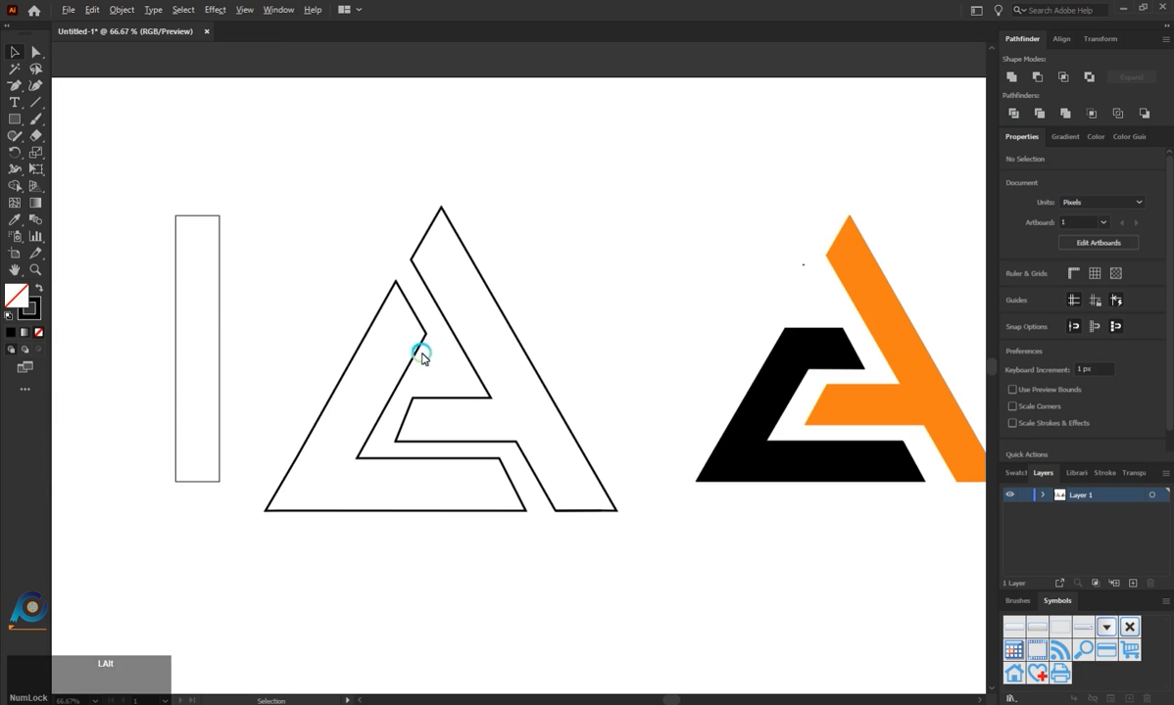
Turn the spare vertical rectangle into a horizontal 124 × 75 px bar across the left leg's upper part at X 810.5 px, Y 485 px
{"action": "left_click", "coordinate": [217, 304]}
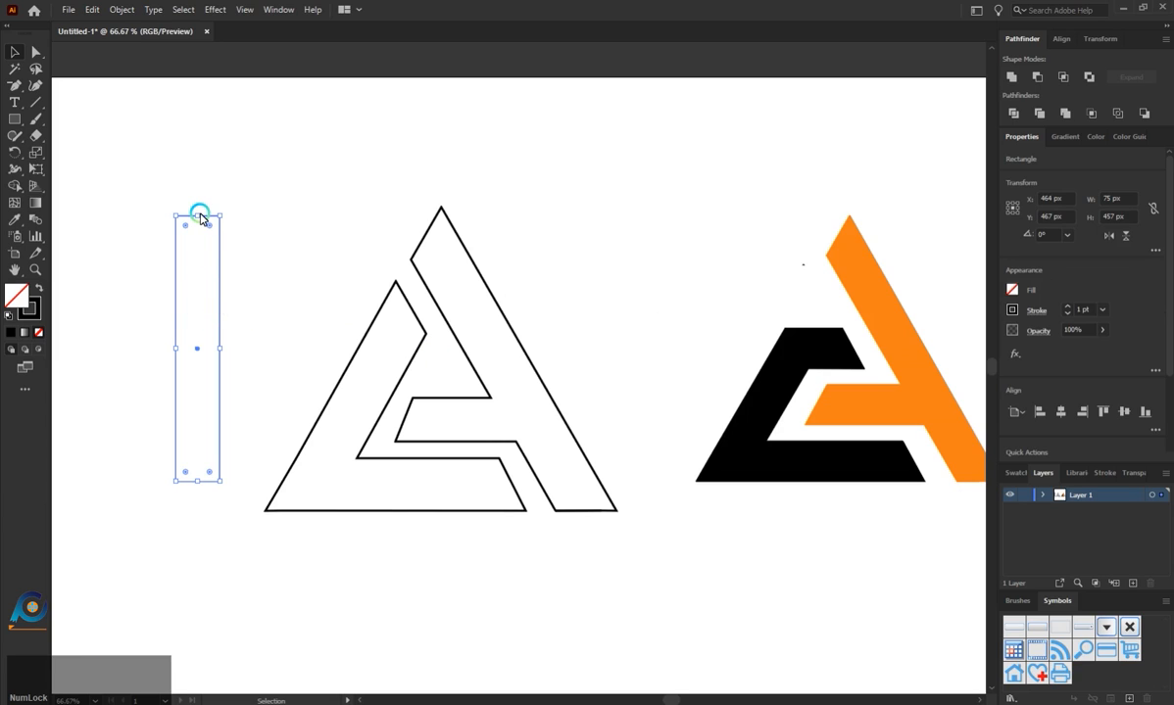
{"action": "left_click_drag", "start_coordinate": [200, 215], "coordinate": [398, 363]}
{"action": "scroll", "coordinate": [398, 362], "scroll_direction": "up", "scroll_amount": 2}
{"action": "scroll", "coordinate": [315, 341], "scroll_direction": "down", "scroll_amount": 2}
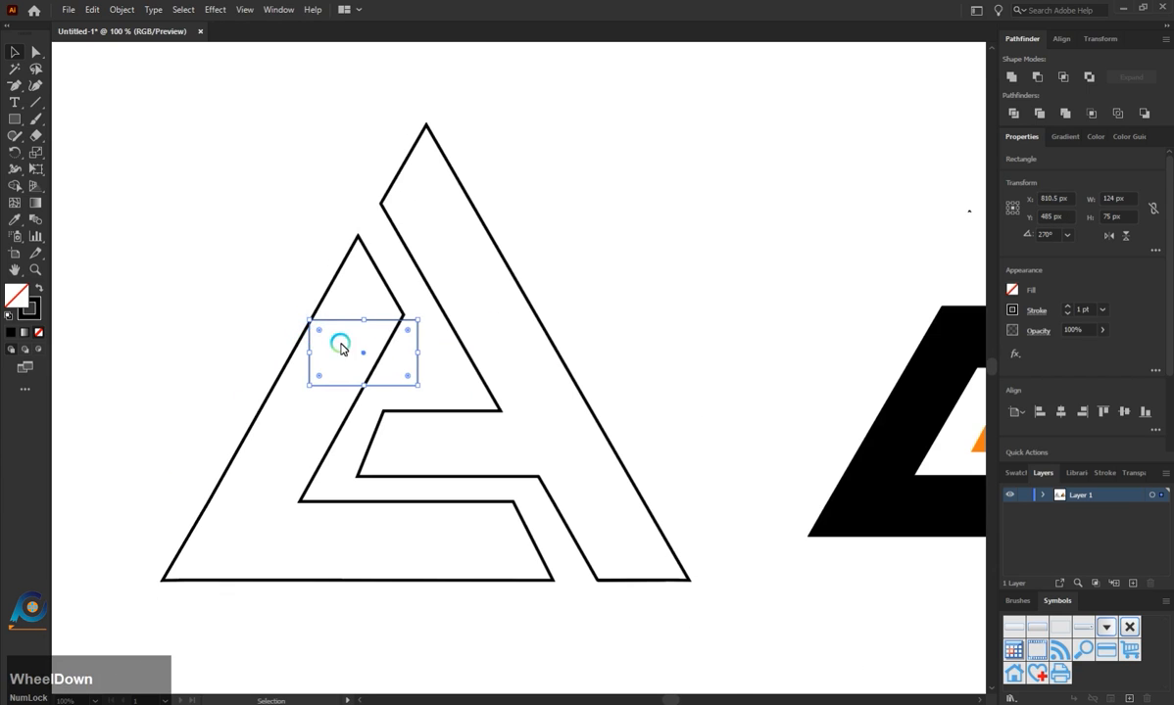
{"action": "scroll", "coordinate": [340, 329], "scroll_direction": "up", "scroll_amount": 1}
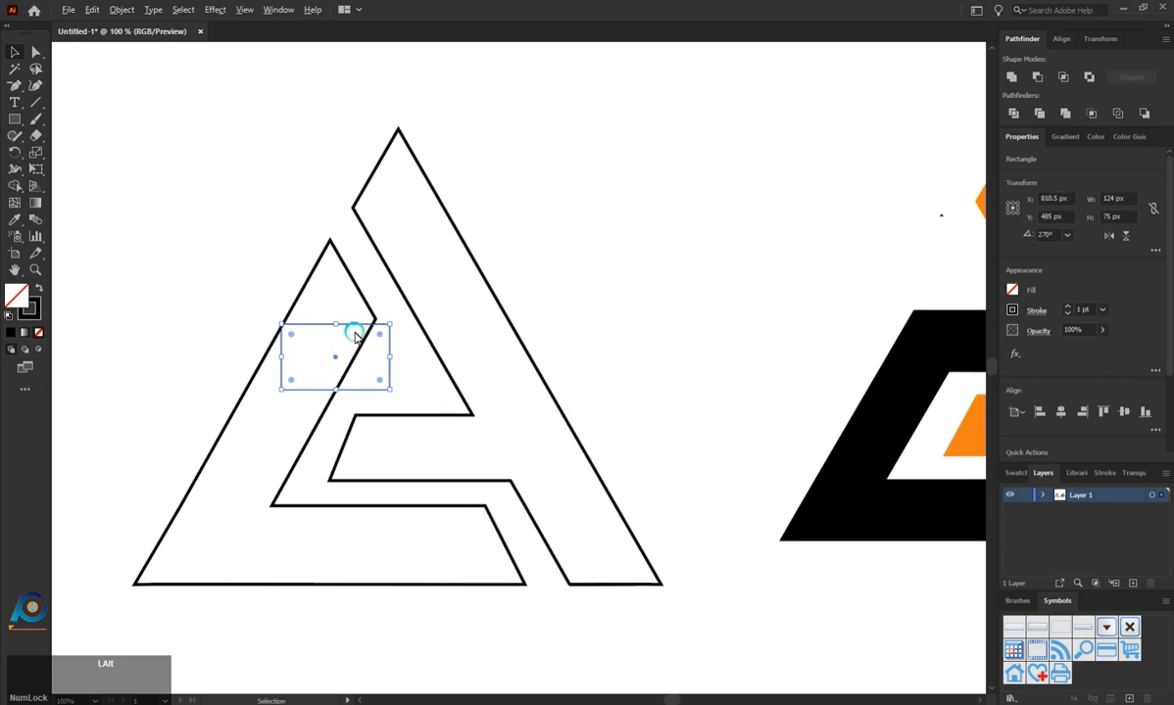
Move the short bar horizontally to X 799.5 px so its left end crosses the left leg's outer edge
{"action": "left_click", "coordinate": [252, 318]}
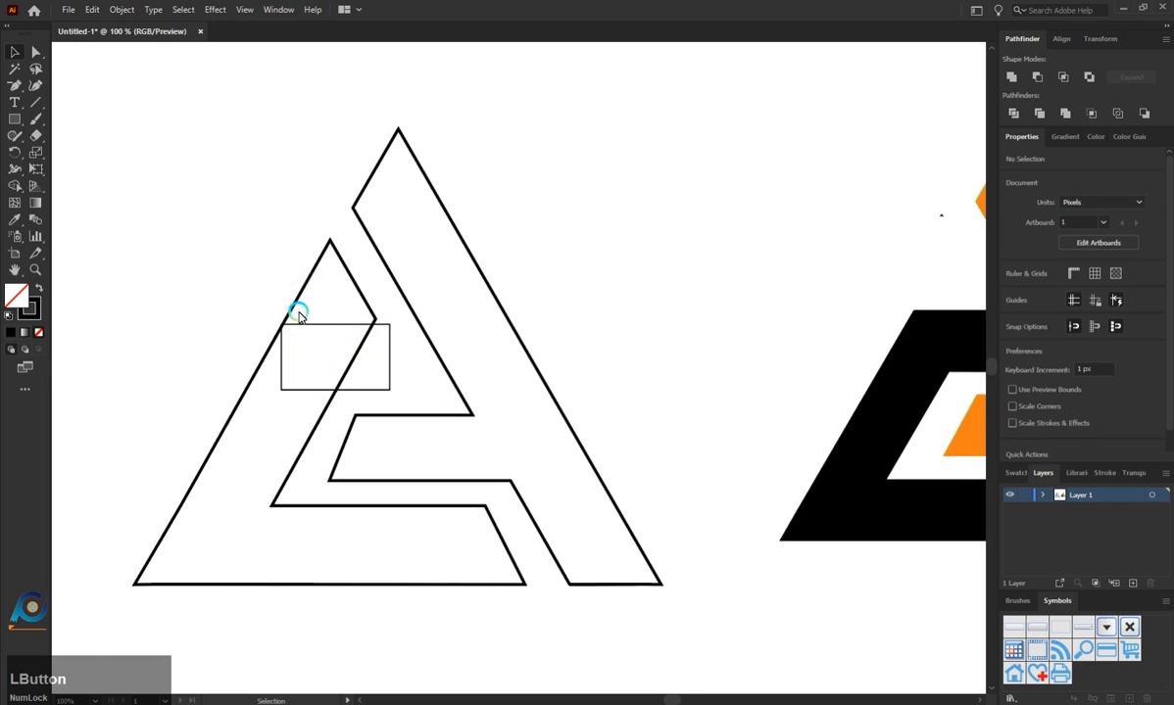
{"action": "left_click_drag", "start_coordinate": [243, 289], "coordinate": [305, 359]}
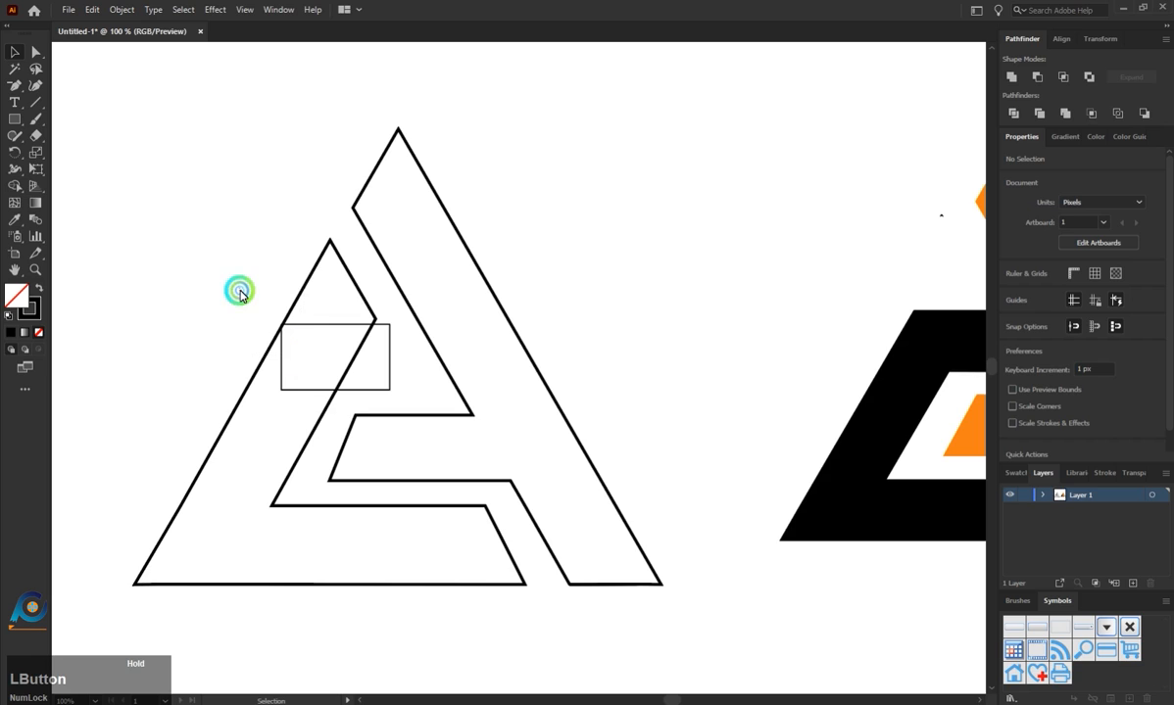
{"action": "scroll", "coordinate": [240, 294], "scroll_direction": "down", "scroll_amount": 1}
{"action": "scroll", "coordinate": [240, 294], "scroll_direction": "up", "scroll_amount": 1}
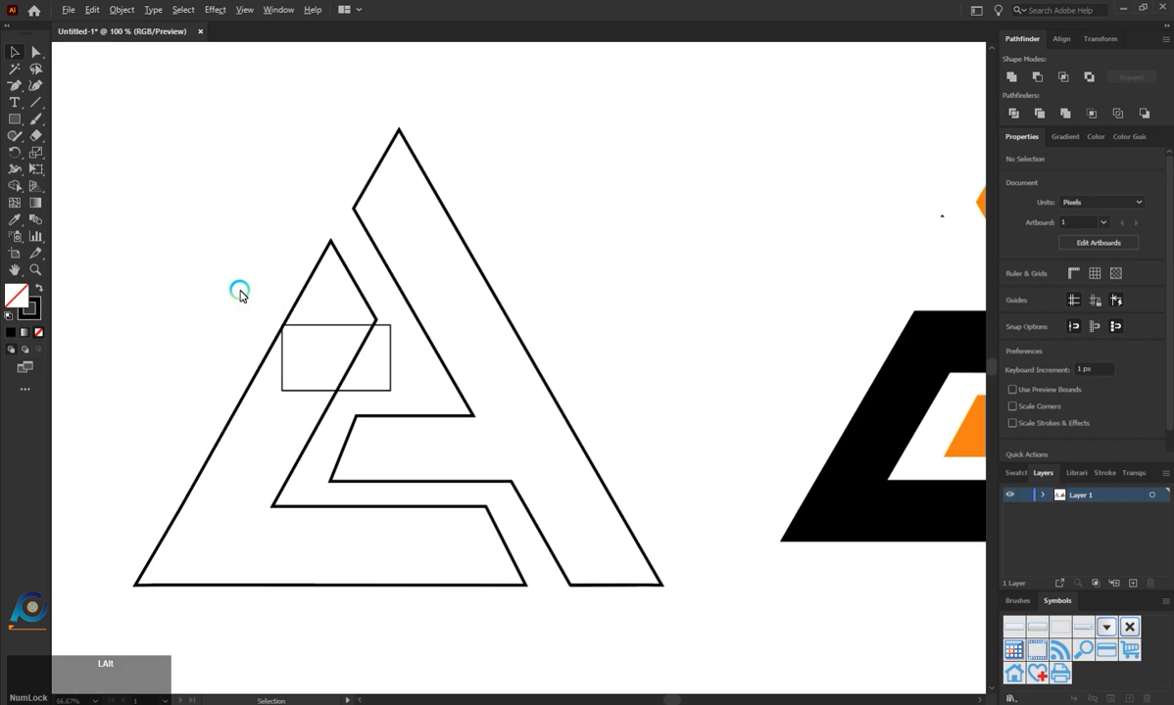
{"action": "left_click", "coordinate": [40, 52], "text": "alt"}
{"action": "scroll", "coordinate": [352, 266], "scroll_direction": "up", "scroll_amount": 1}
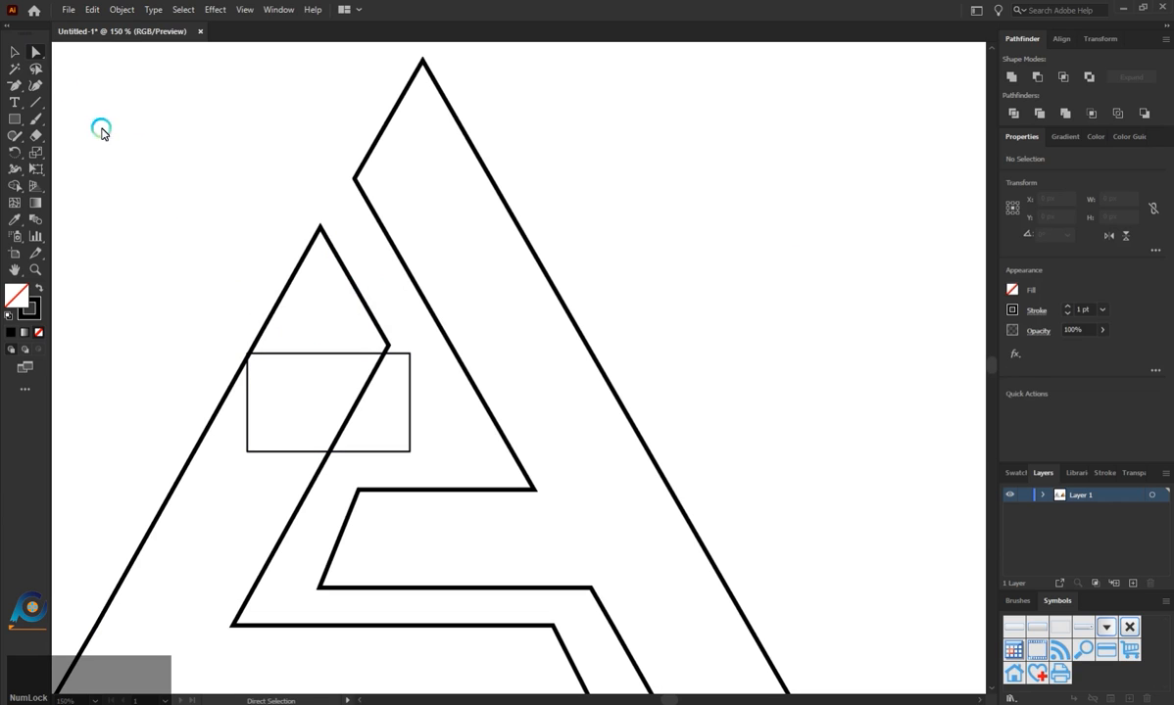
{"action": "left_click", "coordinate": [14, 52]}
{"action": "left_click", "coordinate": [340, 363]}
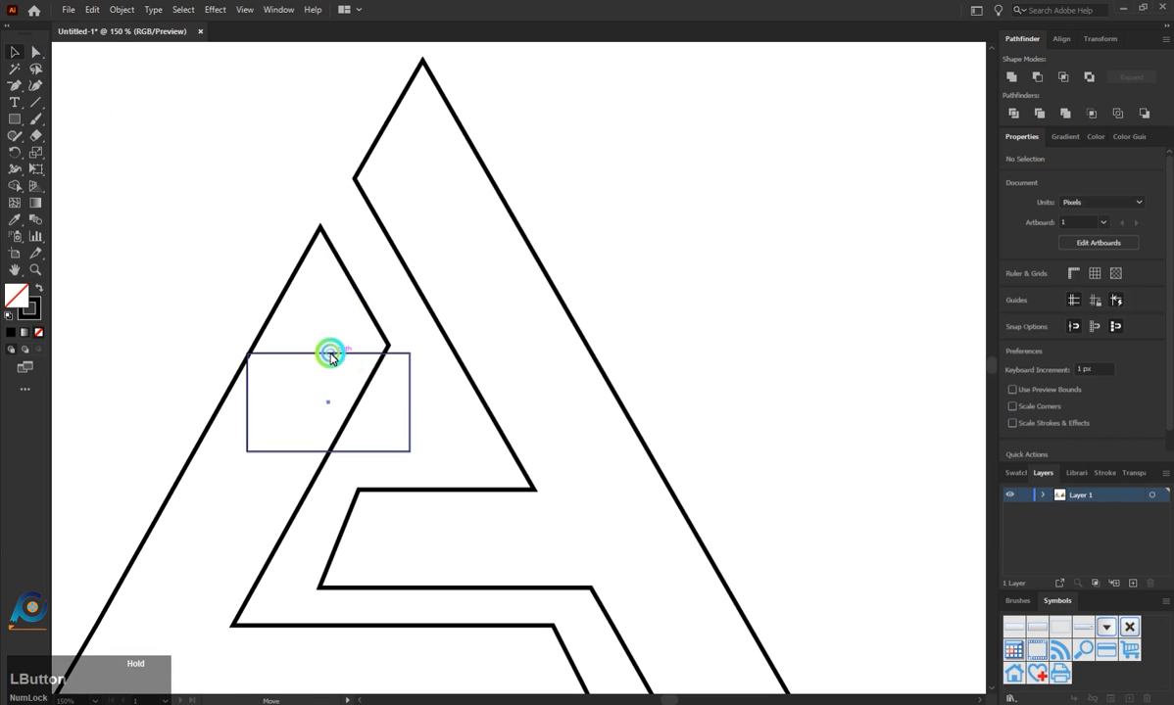
{"action": "left_click_drag", "start_coordinate": [331, 357], "coordinate": [313, 348]}
Move the short bar's lower-right corner point 30 px to the right to slant its right end
{"action": "key", "text": "a"}
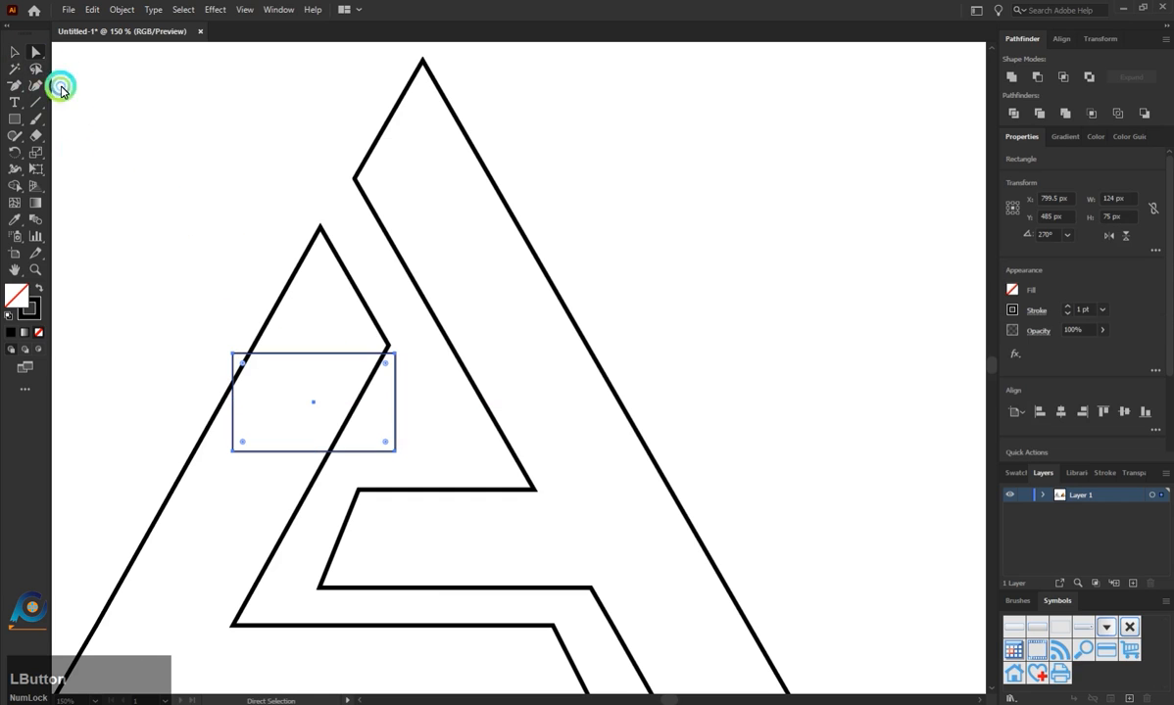
{"action": "left_click", "coordinate": [328, 413]}
{"action": "left_click_drag", "start_coordinate": [394, 451], "coordinate": [423, 452]}
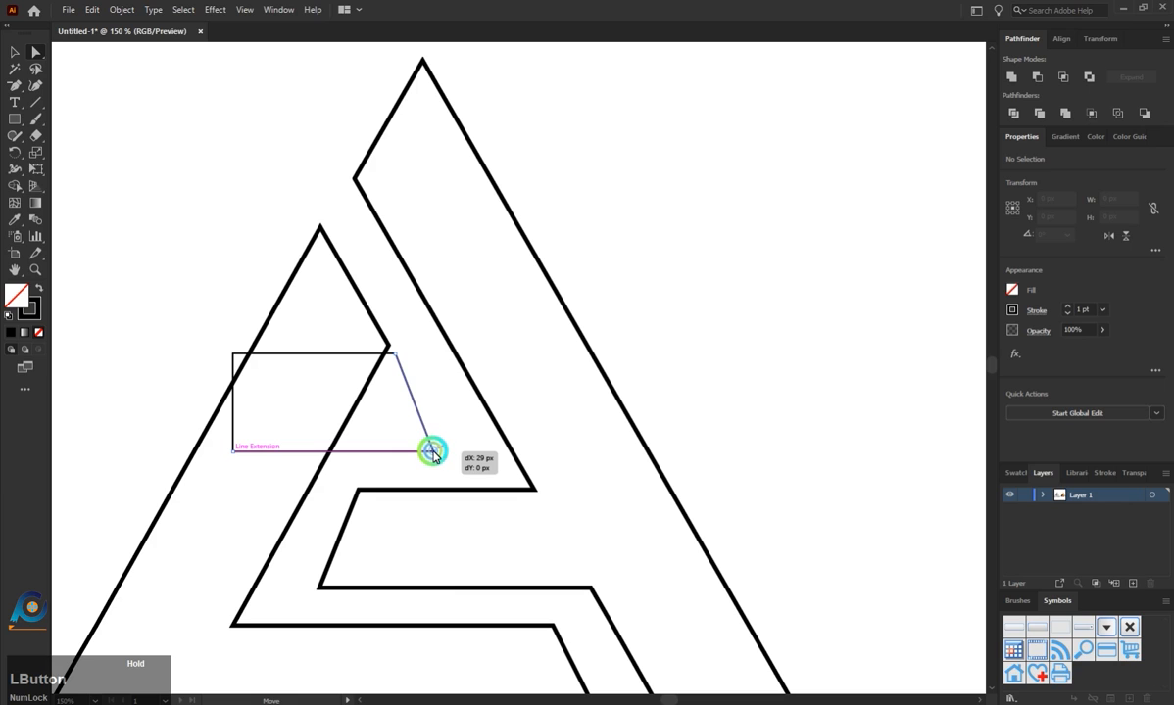
{"action": "left_click_drag", "start_coordinate": [432, 452], "coordinate": [435, 452]}
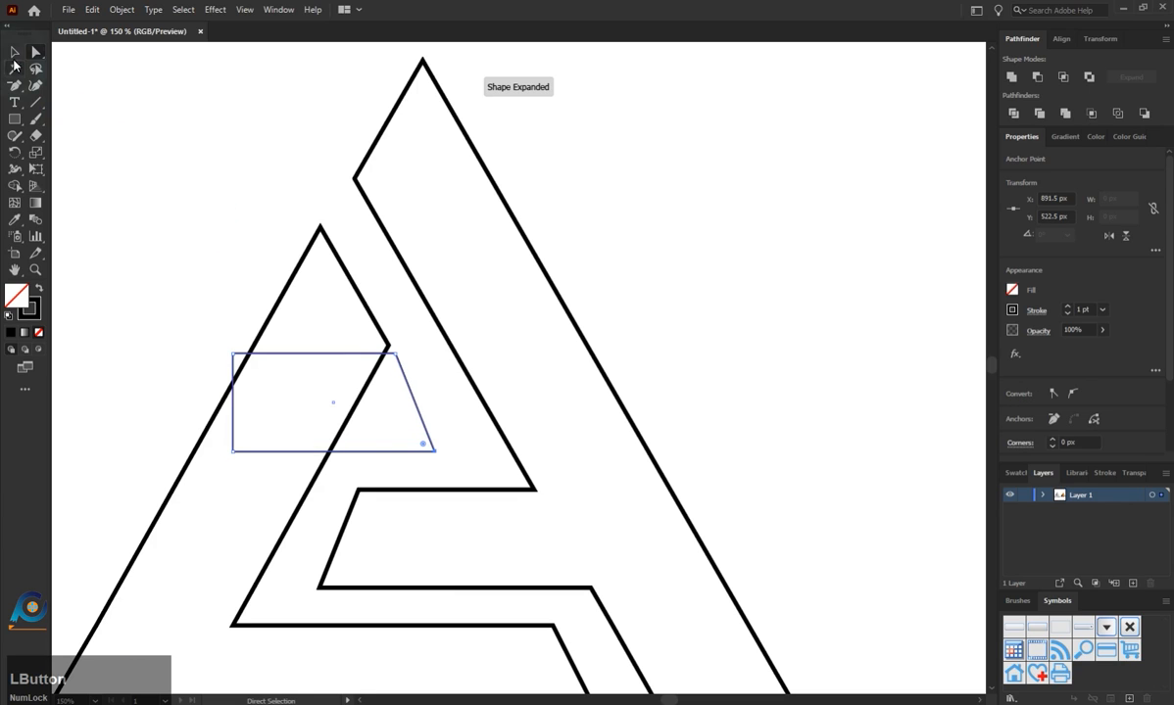
Shift the slanted short bar slightly left, keeping it at the same height on the left leg
{"action": "left_click", "coordinate": [15, 51]}
{"action": "left_click", "coordinate": [141, 139]}
{"action": "mouse_move", "coordinate": [398, 370]}
{"action": "left_mouse_down"}
{"action": "mouse_move", "coordinate": [375, 340]}
{"action": "mouse_move", "coordinate": [393, 367]}
{"action": "left_mouse_up"}
{"action": "left_click", "coordinate": [196, 257]}
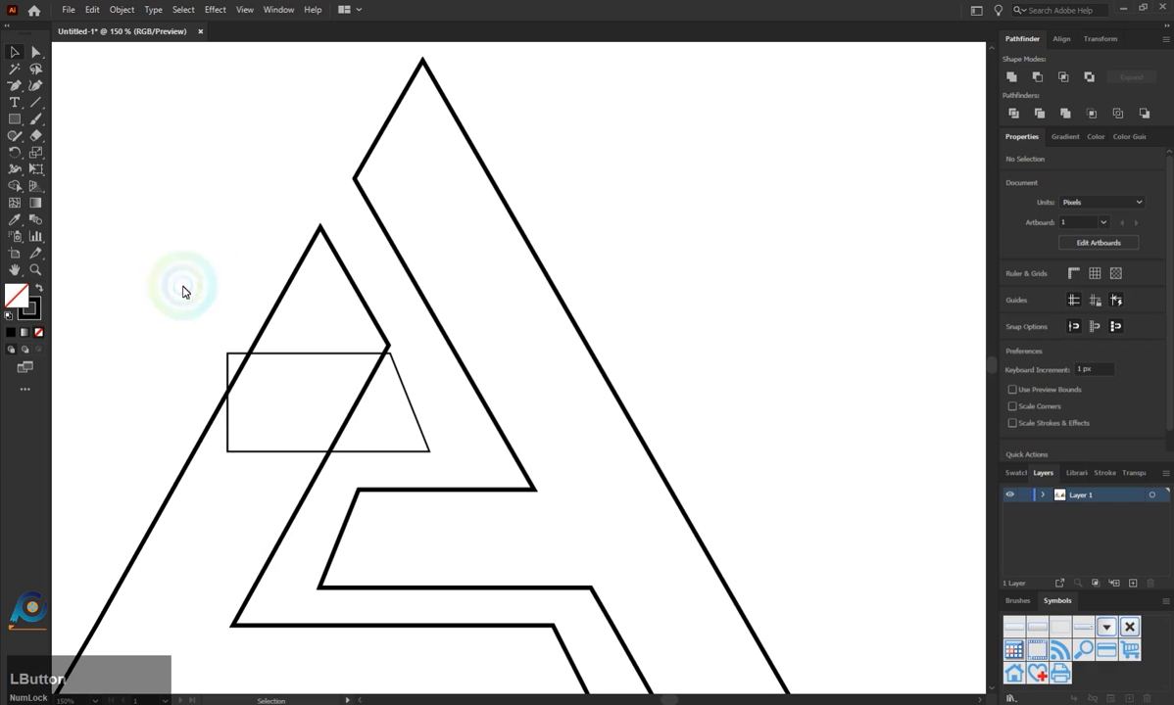
Cut away the left leg's pointed tip above the short bar with the Shape Builder tool
{"action": "left_click_drag", "start_coordinate": [157, 301], "coordinate": [335, 440]}
{"action": "left_click", "coordinate": [12, 179]}
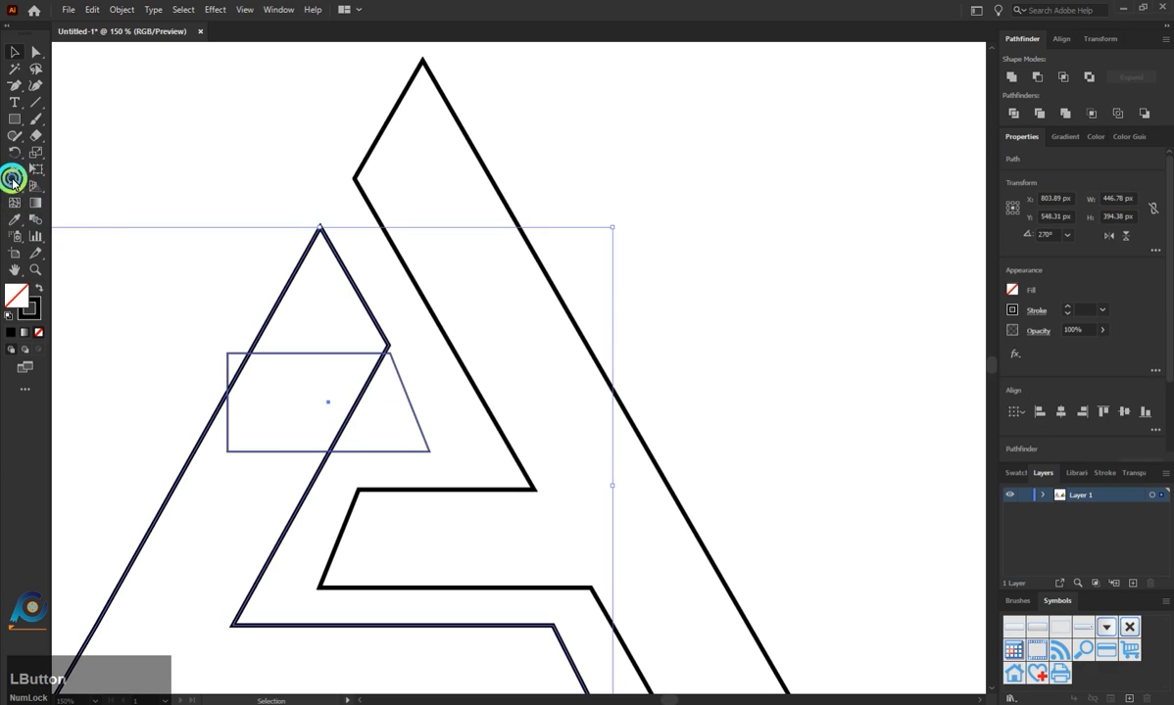
{"action": "left_click", "coordinate": [296, 319], "text": "alt"}
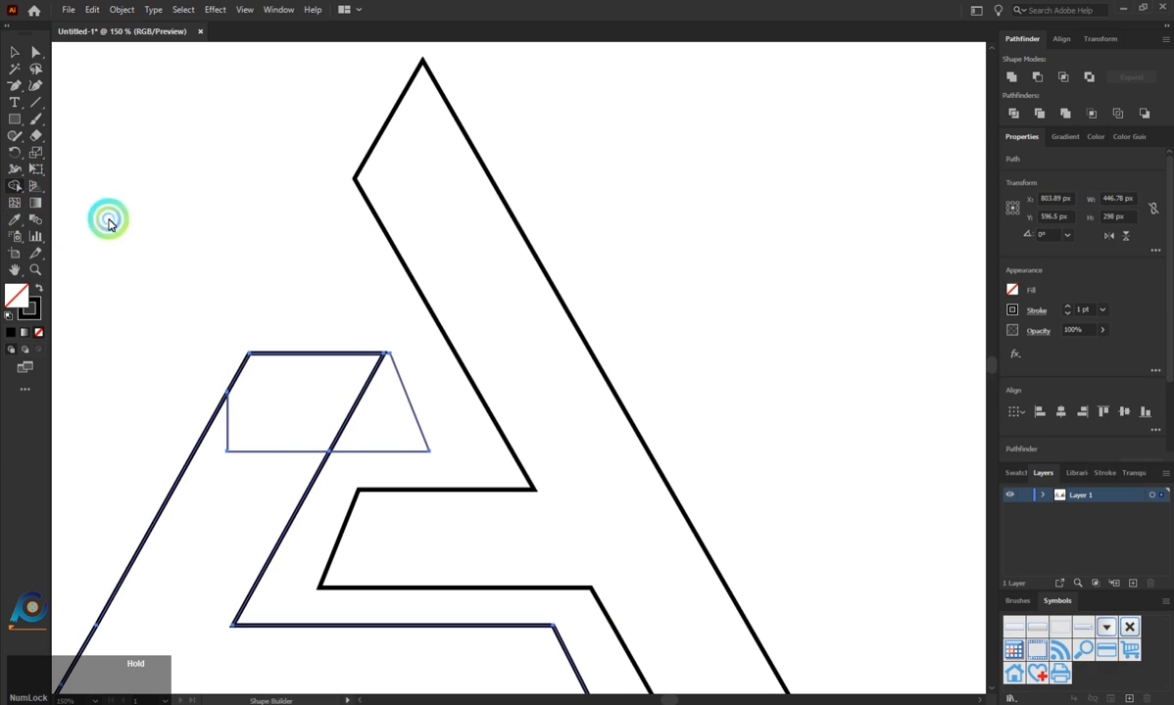
{"action": "left_click", "coordinate": [14, 51]}
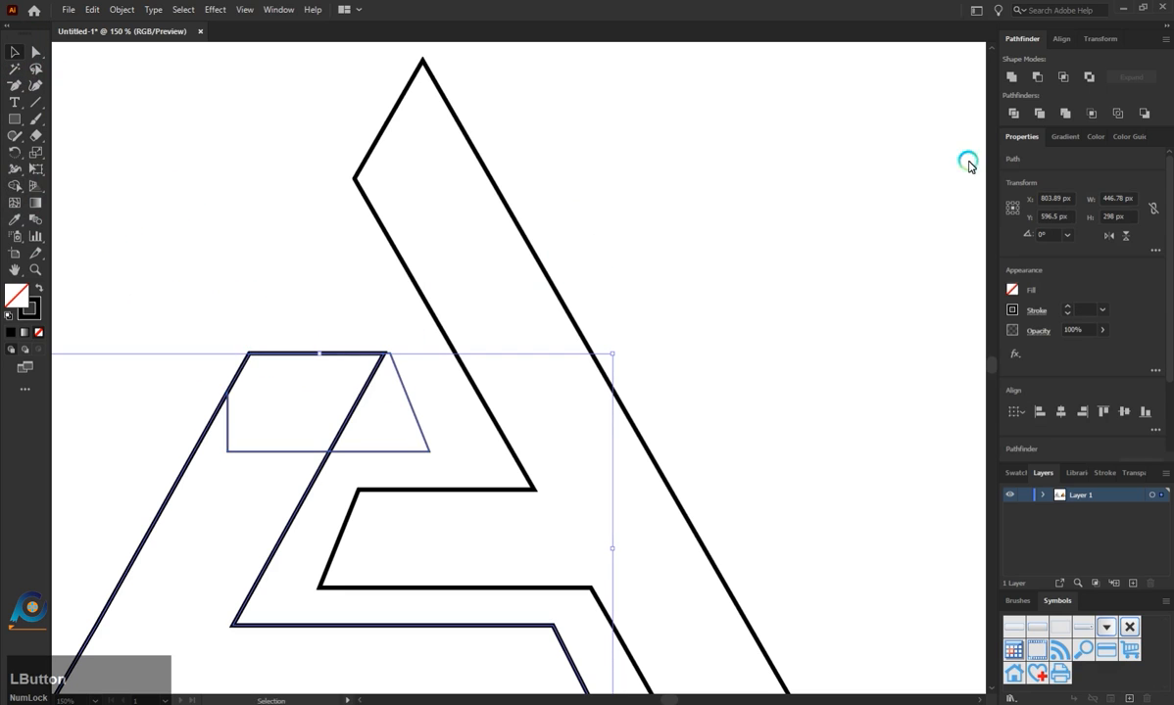
Unite the short slanted bar with the trimmed left leg into a single outline
{"action": "left_click", "coordinate": [1006, 78]}
{"action": "left_click", "coordinate": [280, 294]}
{"action": "scroll", "coordinate": [280, 296], "scroll_direction": "down", "scroll_amount": 3}
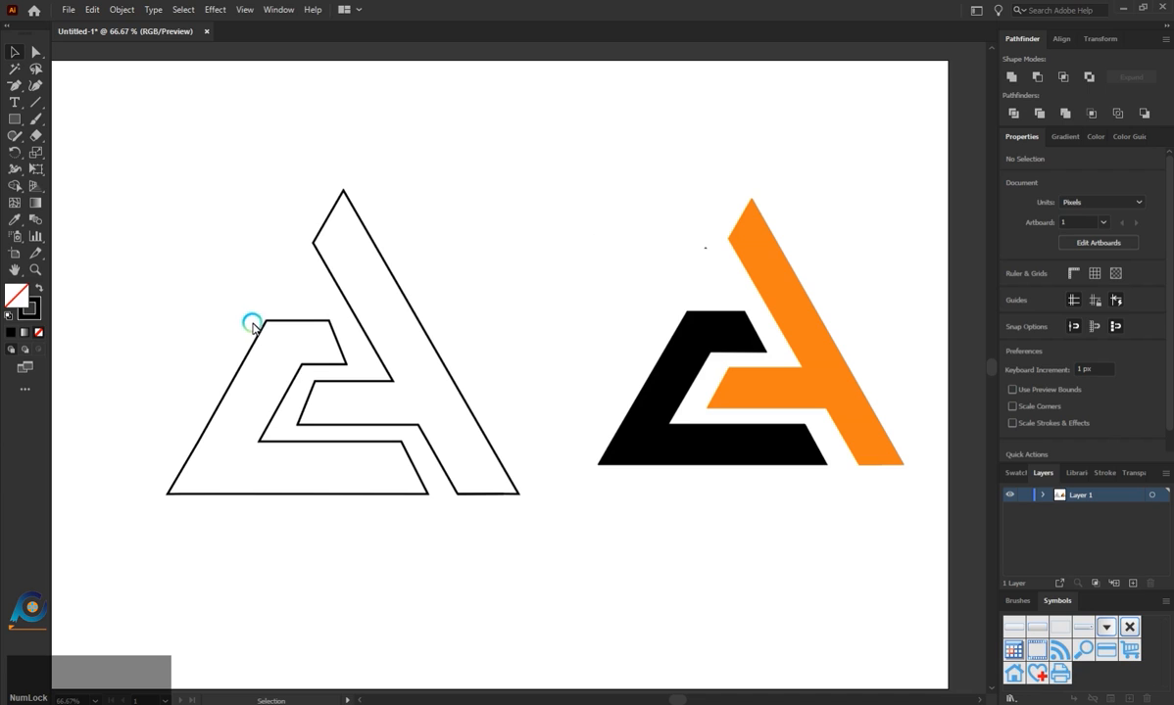
{"action": "scroll", "coordinate": [456, 458], "scroll_direction": "down", "scroll_amount": 2, "text": "alt"}
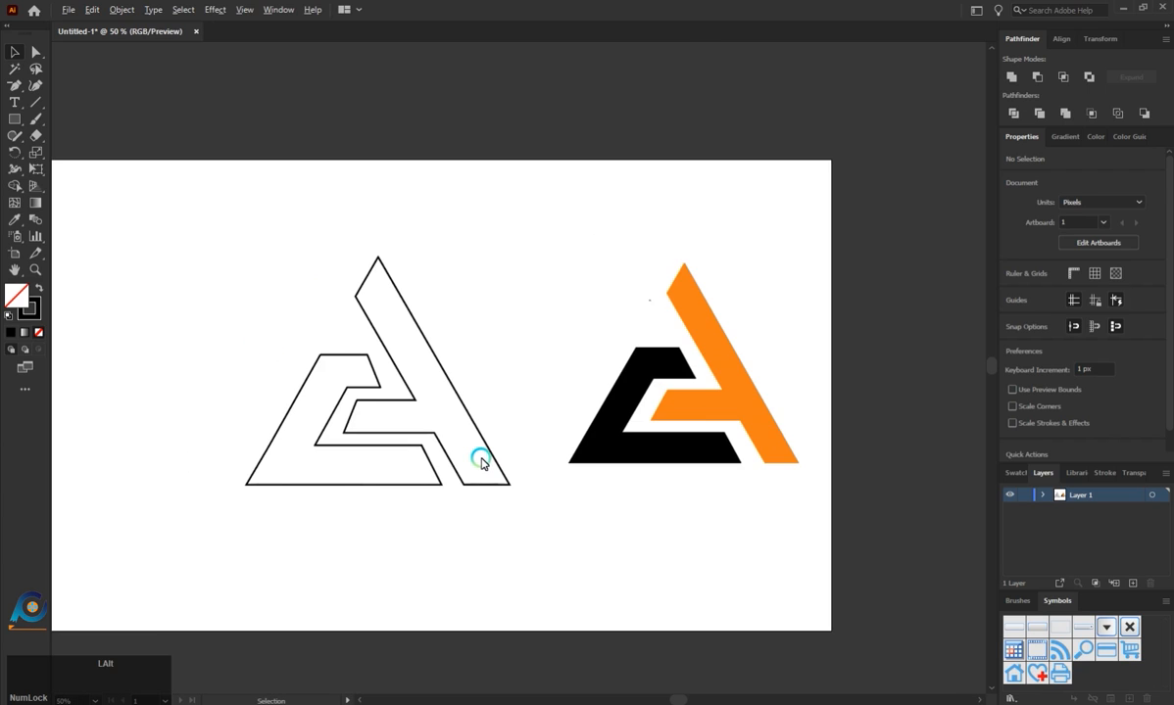
{"action": "scroll", "coordinate": [368, 422], "scroll_direction": "up", "scroll_amount": 1, "text": "alt"}
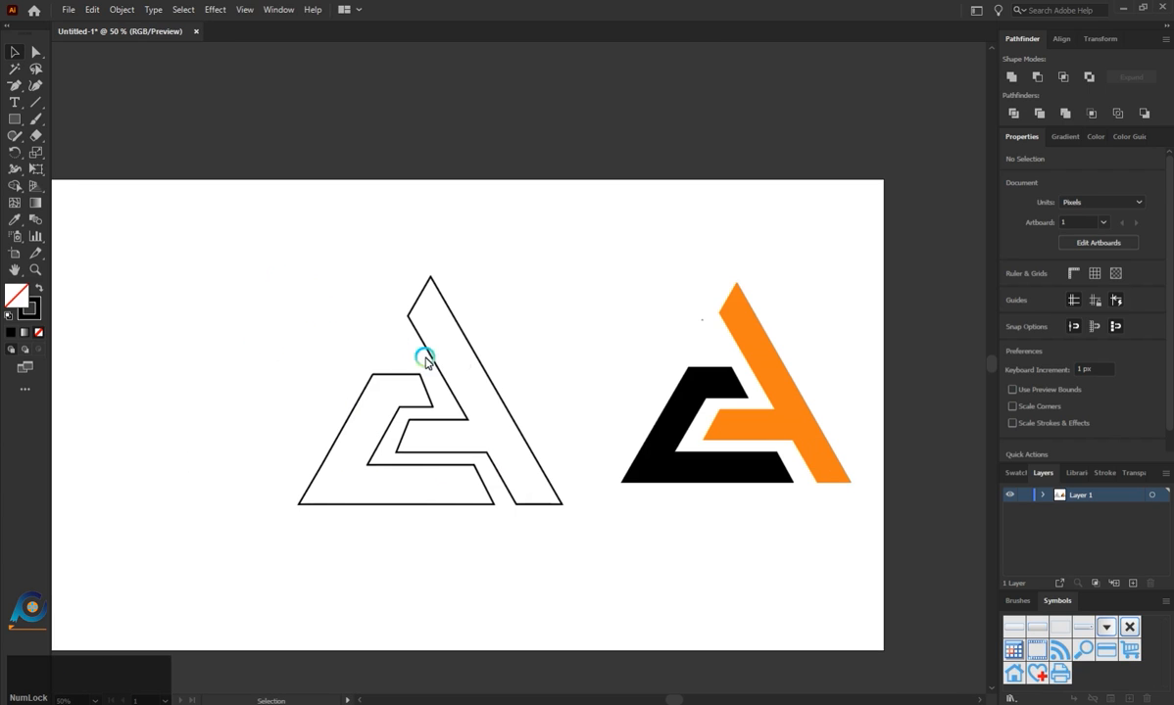
Move the lower-right corner point of the left shape's upper arm slightly right so its slanted end runs parallel to the right leg
{"action": "left_click", "coordinate": [370, 390]}
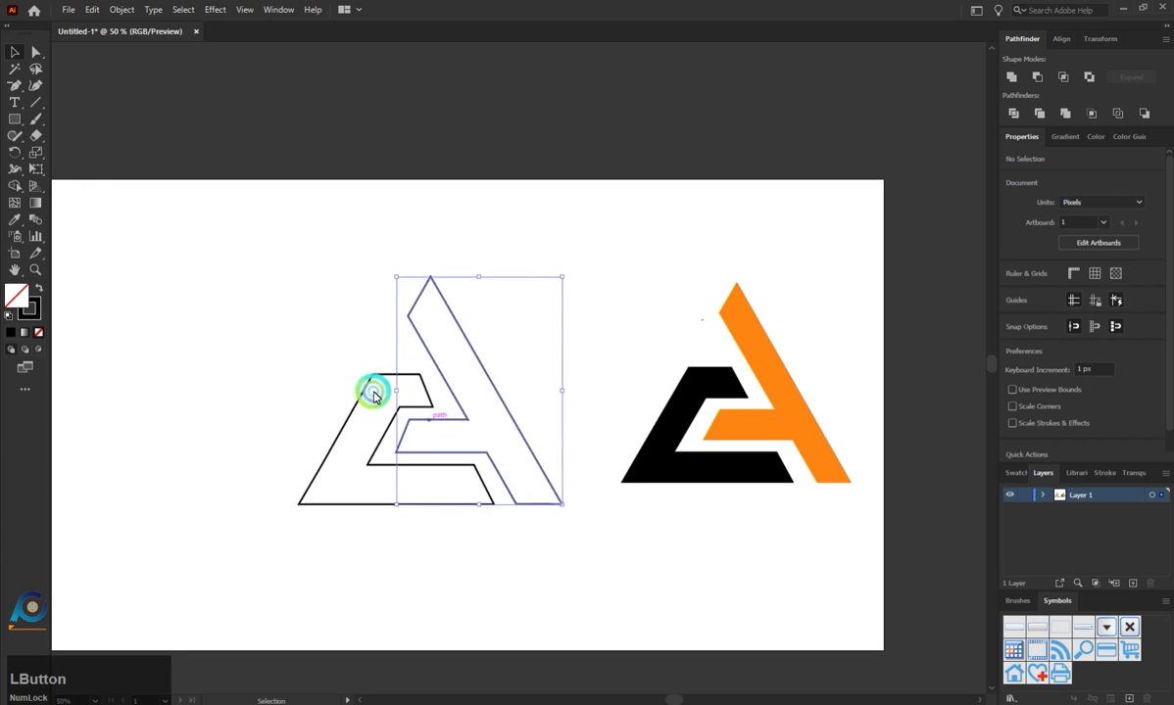
{"action": "left_click", "coordinate": [284, 313]}
{"action": "left_click_drag", "start_coordinate": [283, 313], "coordinate": [494, 496]}
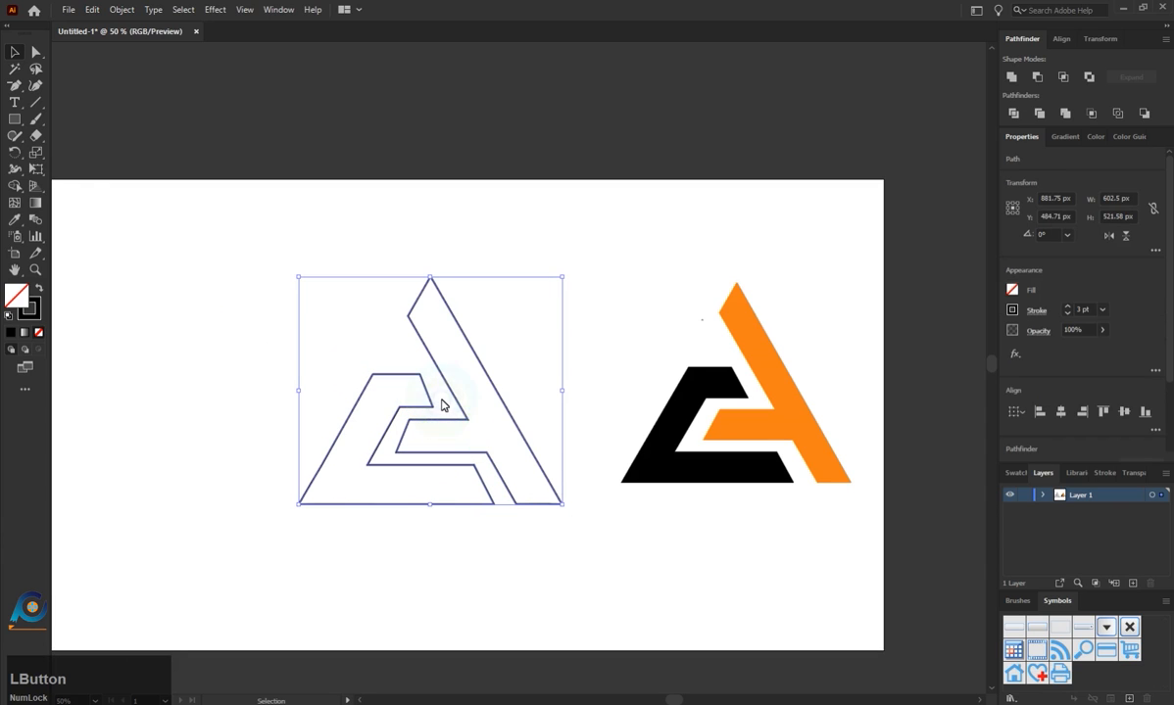
{"action": "left_click", "coordinate": [450, 405]}
{"action": "scroll", "coordinate": [454, 406], "scroll_direction": "up", "scroll_amount": 1, "text": "alt"}
{"action": "left_click", "coordinate": [35, 52]}
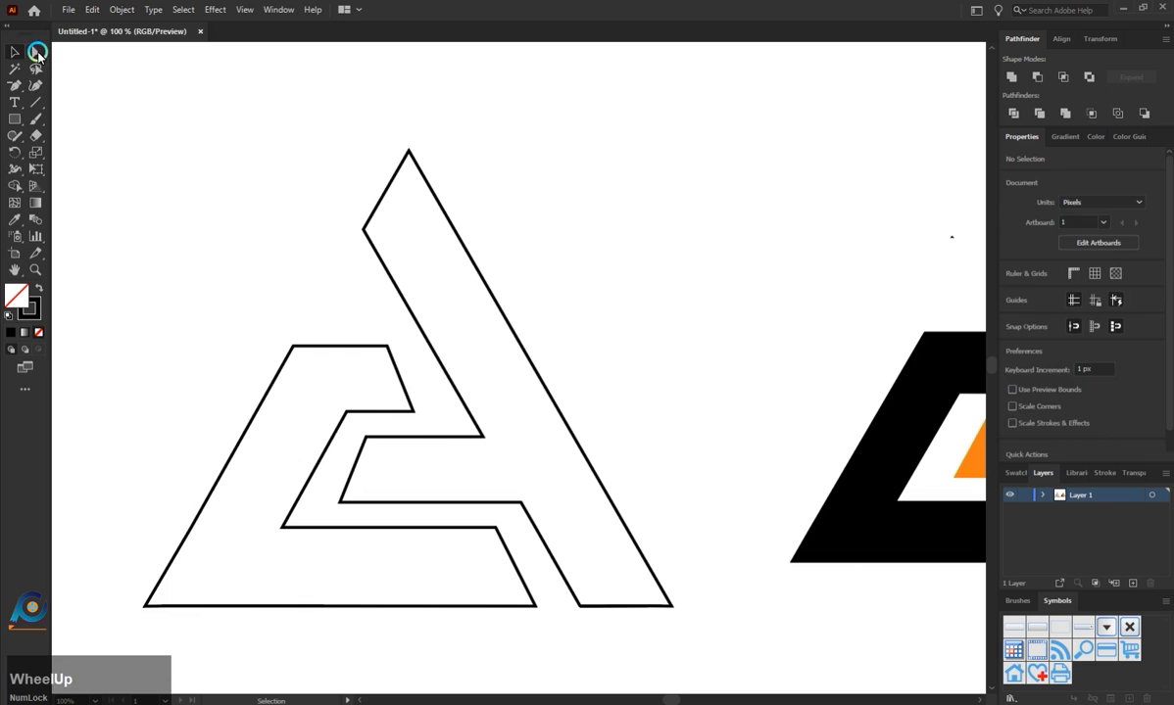
{"action": "left_click", "coordinate": [417, 416]}
{"action": "left_click_drag", "start_coordinate": [412, 408], "coordinate": [424, 412]}
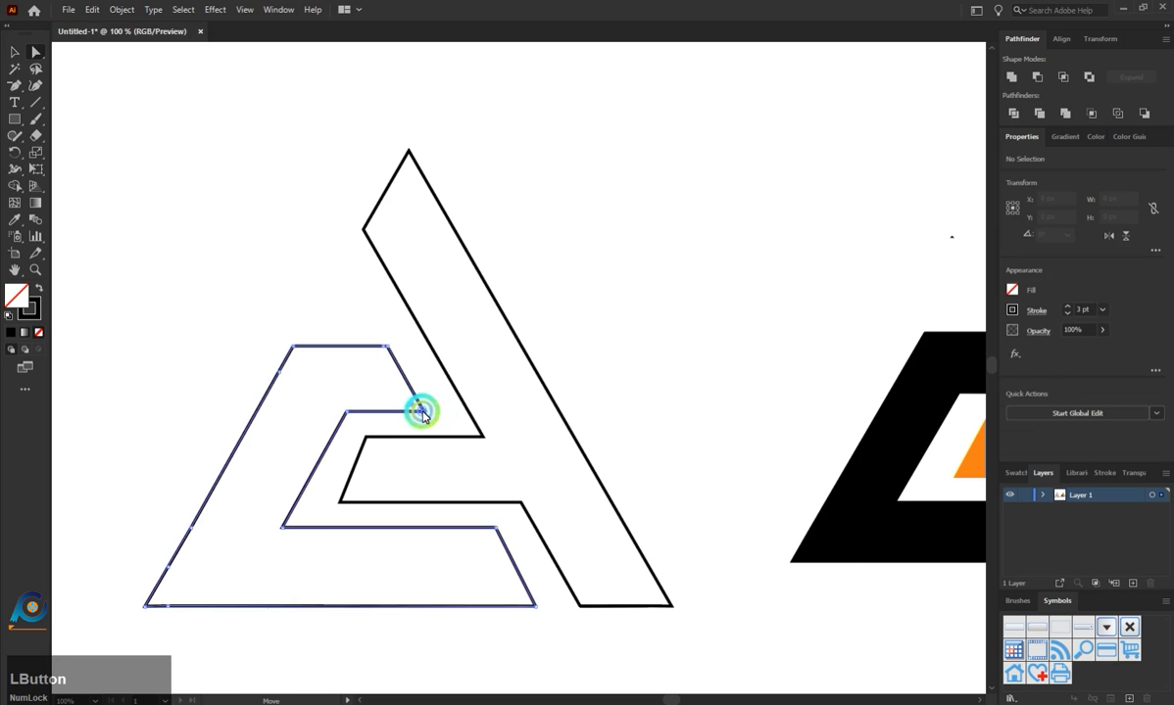
{"action": "left_click", "coordinate": [433, 429]}
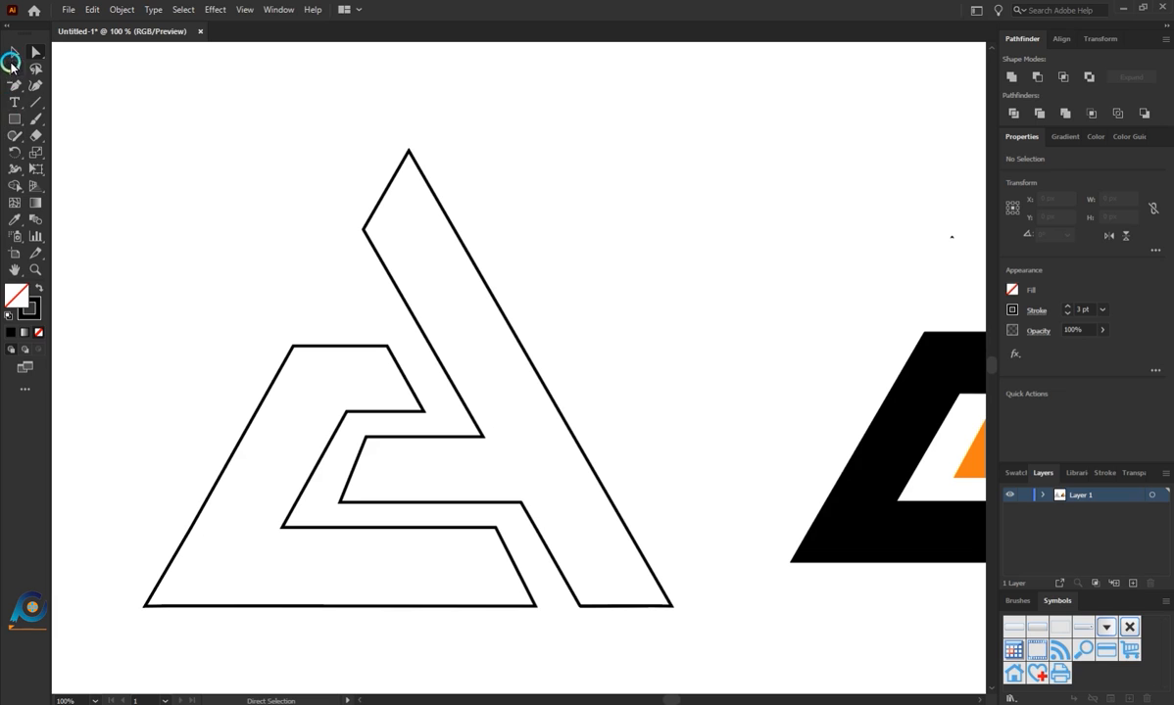
Draw a tall, narrow spacer rectangle over the left part of the logo and rotate it by 30° to match the right leg's slope
{"action": "right_click", "coordinate": [18, 122]}
{"action": "left_click", "coordinate": [58, 115]}
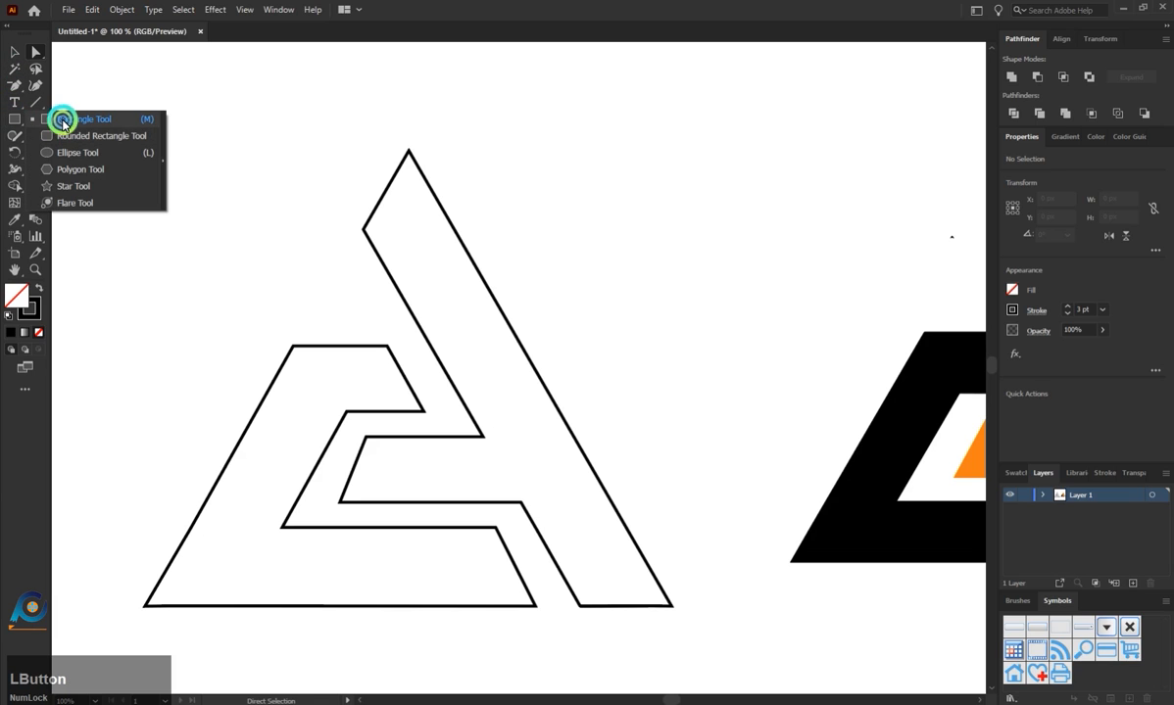
{"action": "left_click_drag", "start_coordinate": [223, 180], "coordinate": [261, 590]}
{"action": "left_click_drag", "start_coordinate": [272, 197], "coordinate": [153, 194]}
Place the tilted spacer rectangle against the right leg's inner edge at X 942.5 px, Y 551.5 px
{"action": "left_click_drag", "start_coordinate": [241, 388], "coordinate": [463, 439]}
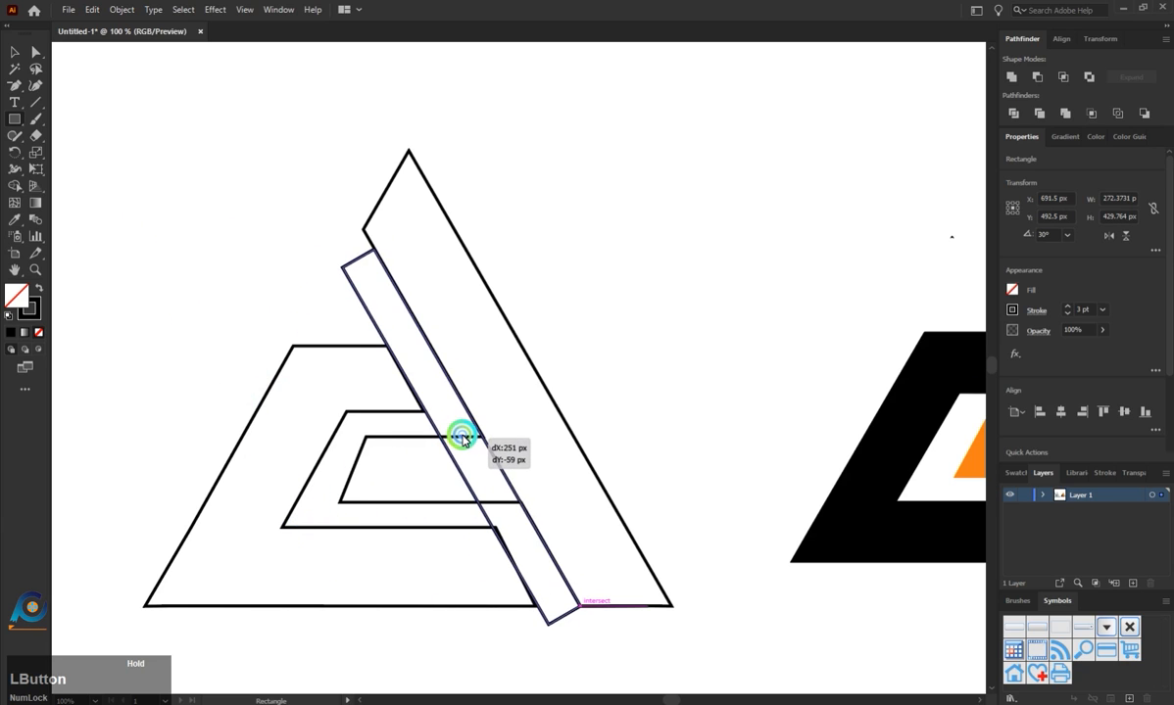
{"action": "left_click_drag", "start_coordinate": [462, 439], "coordinate": [461, 435]}
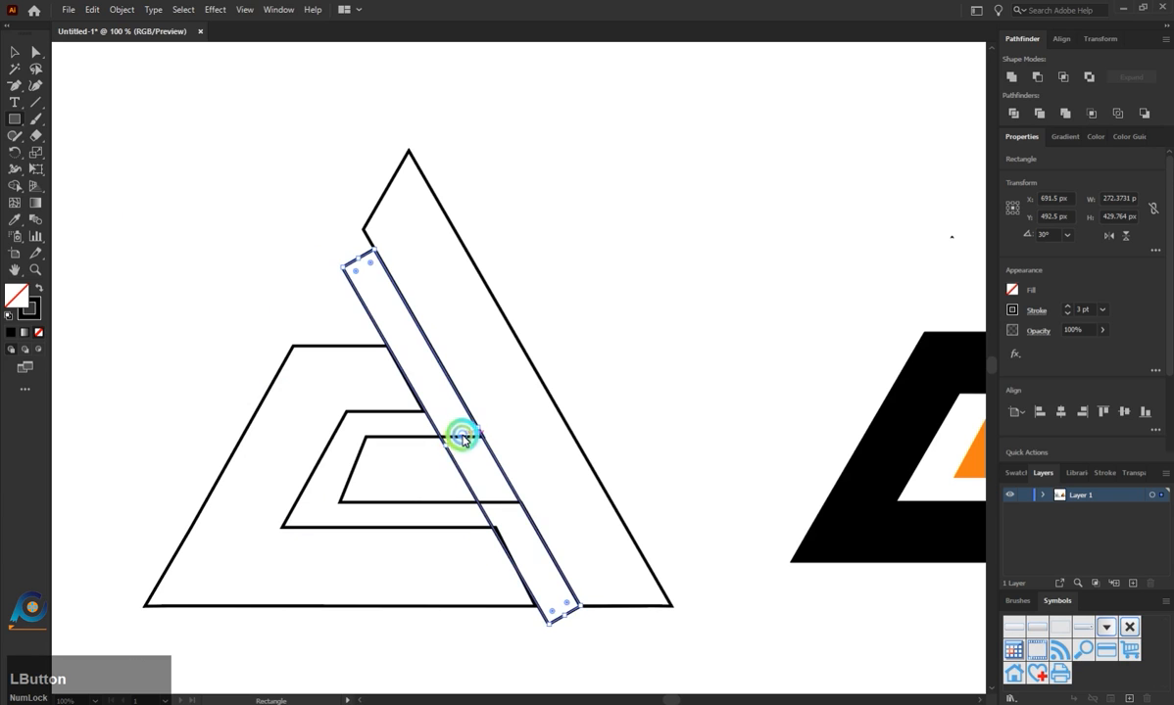
{"action": "scroll", "coordinate": [571, 644], "scroll_direction": "up", "scroll_amount": 2}
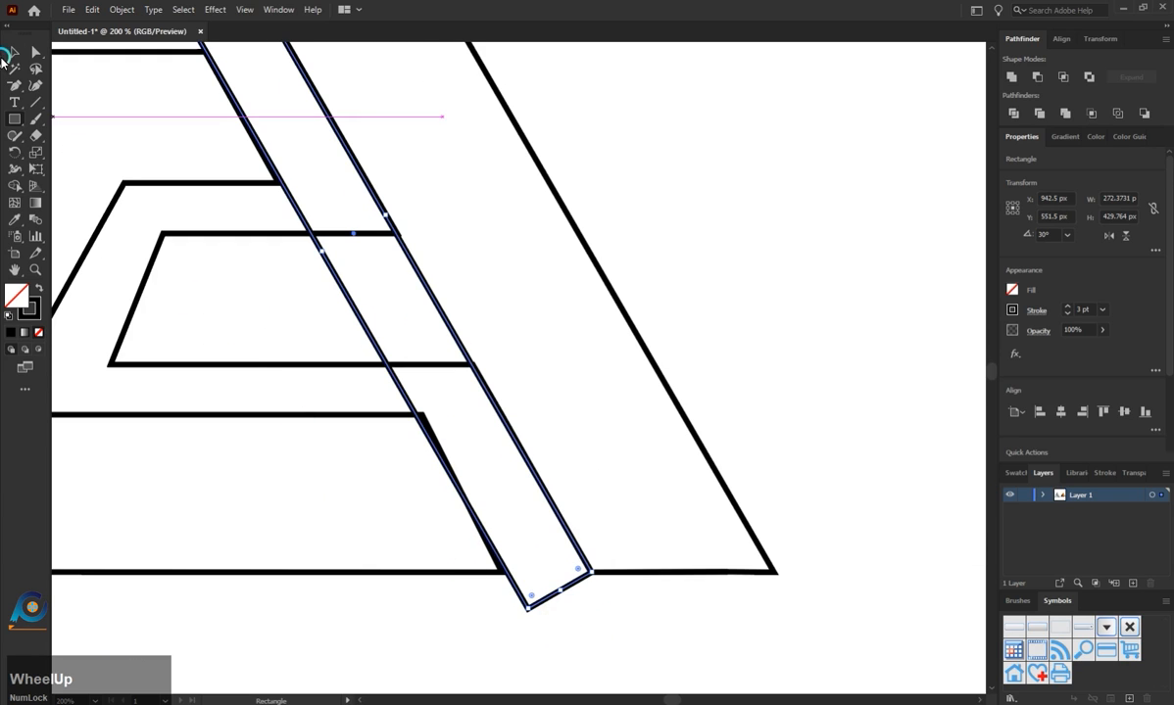
{"action": "left_click", "coordinate": [15, 52]}
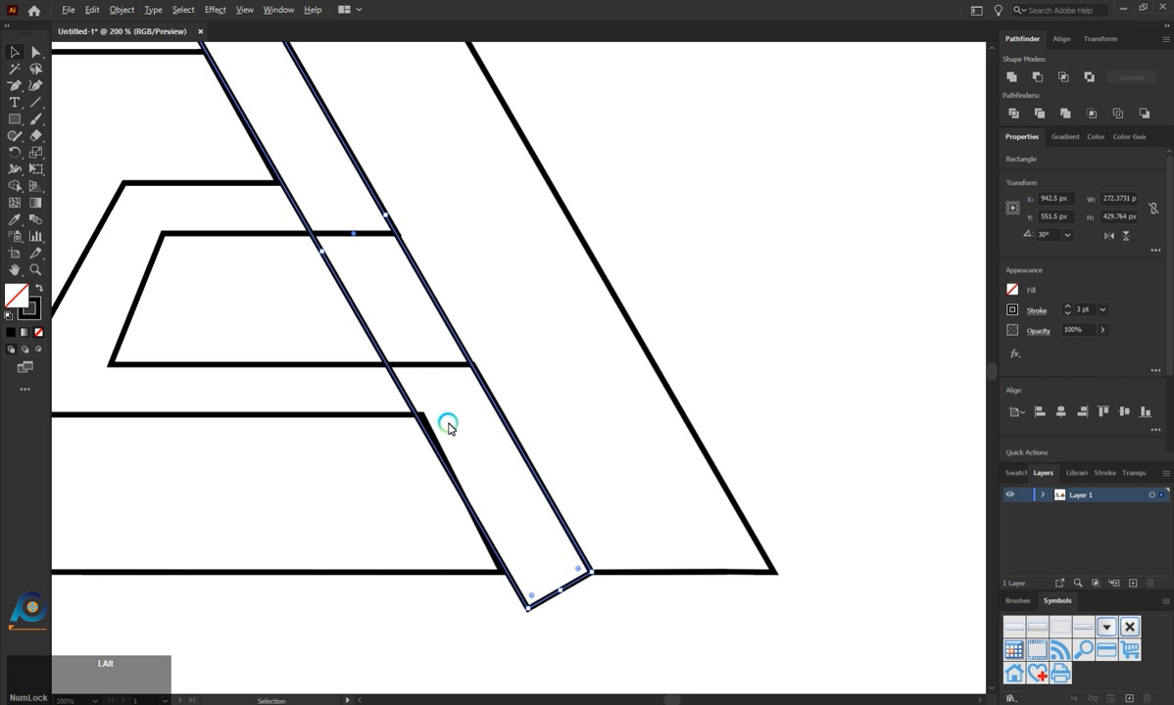
Shorten the tilted spacer from its upper end so it covers only the lower gap between the two shapes
{"action": "scroll", "coordinate": [450, 428], "scroll_direction": "down", "scroll_amount": 3}
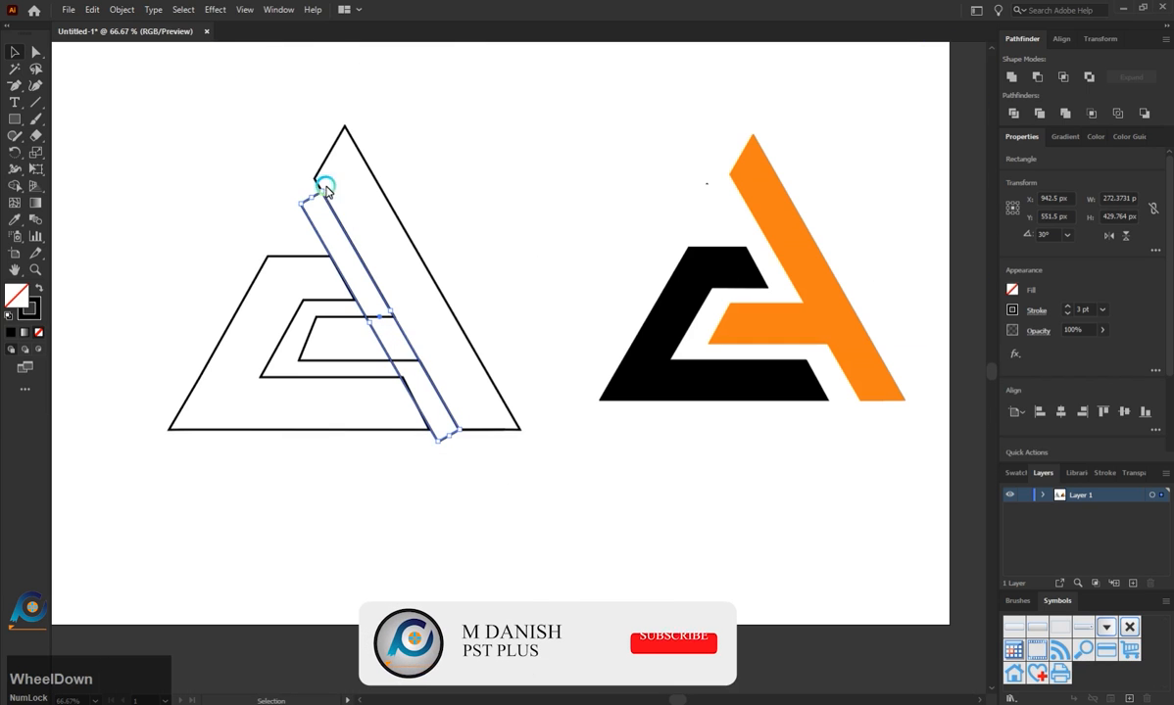
{"action": "left_click_drag", "start_coordinate": [312, 199], "coordinate": [401, 379]}
{"action": "scroll", "coordinate": [402, 379], "scroll_direction": "up", "scroll_amount": 3}
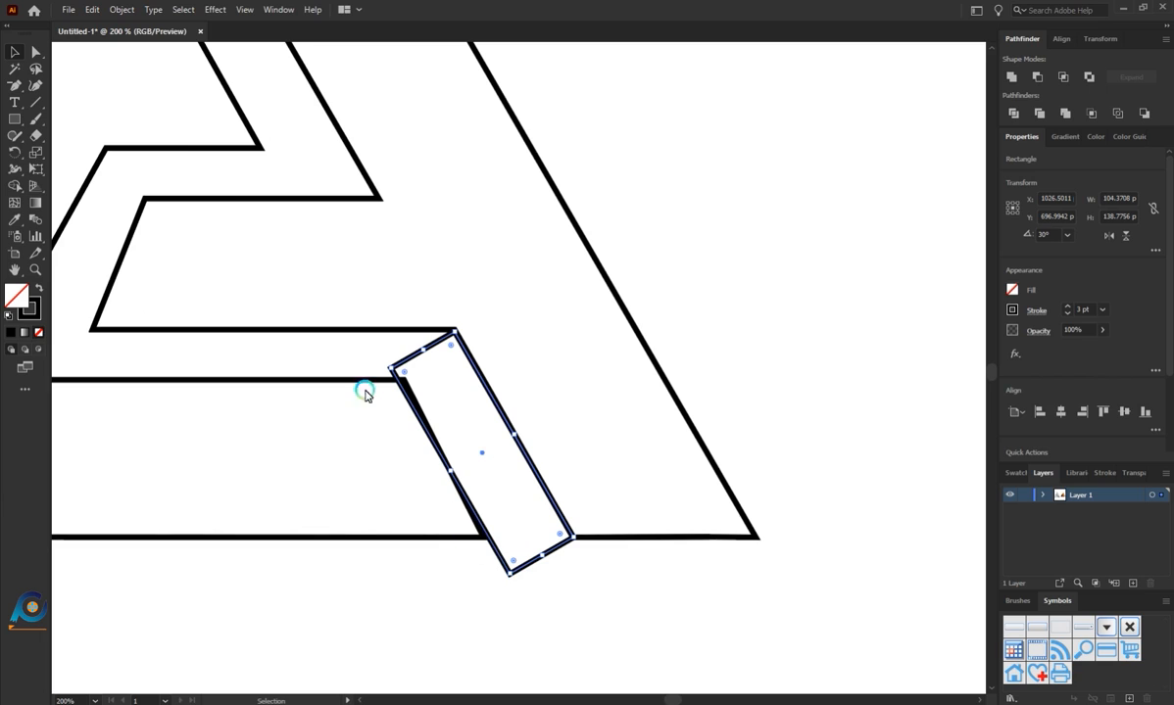
Move the upper-right corner point of the left shape's bottom arm left onto the spacer's edge, at X 977.5 px, Y 655.5 px
{"action": "left_click", "coordinate": [236, 218]}
{"action": "left_click_drag", "start_coordinate": [404, 381], "coordinate": [393, 380]}
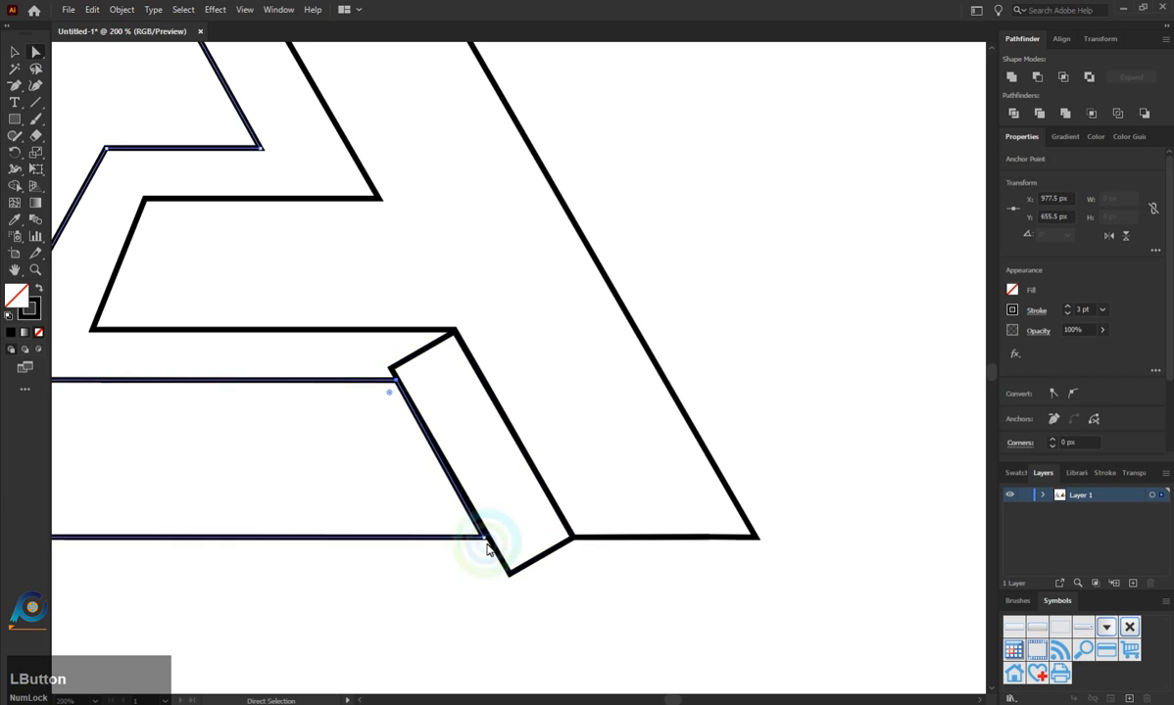
Move the lower-right corner point of the left shape's bottom arm onto the spacer's edge at X 1030.5 px, Y 745.5 px, and delete the spacer
{"action": "left_click_drag", "start_coordinate": [485, 540], "coordinate": [490, 540]}
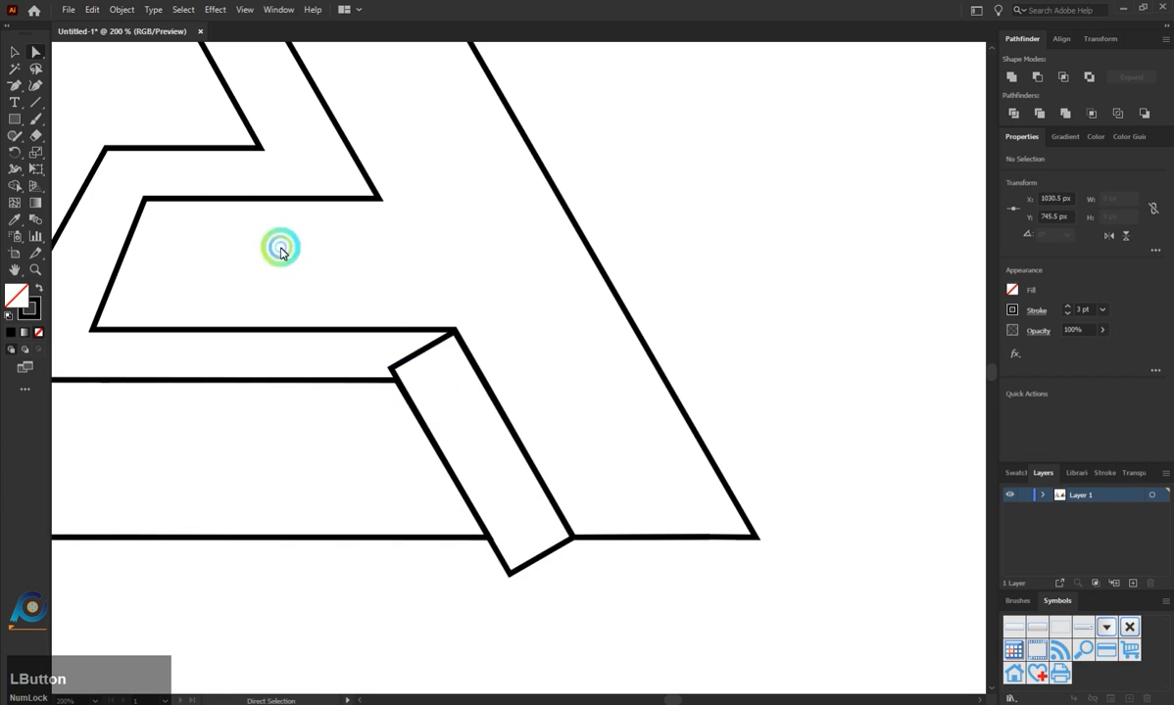
{"action": "left_click", "coordinate": [16, 51]}
{"action": "left_click", "coordinate": [372, 315]}
{"action": "left_click", "coordinate": [413, 361]}
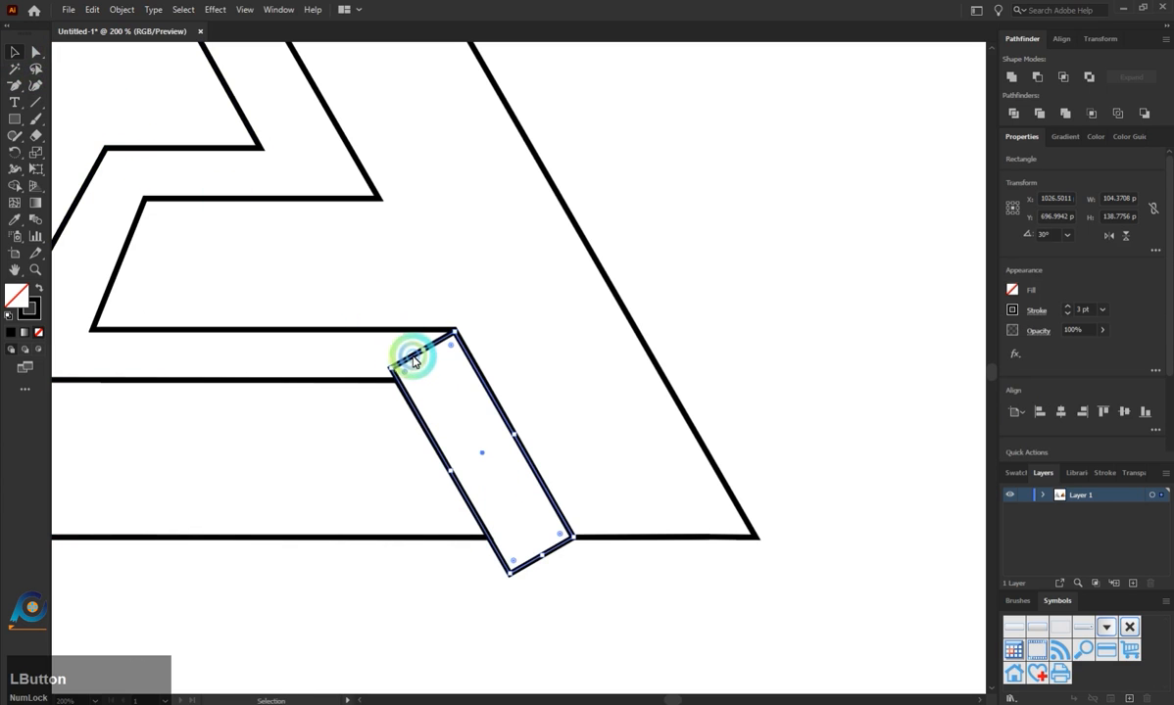
{"action": "key", "text": "BackSpace"}
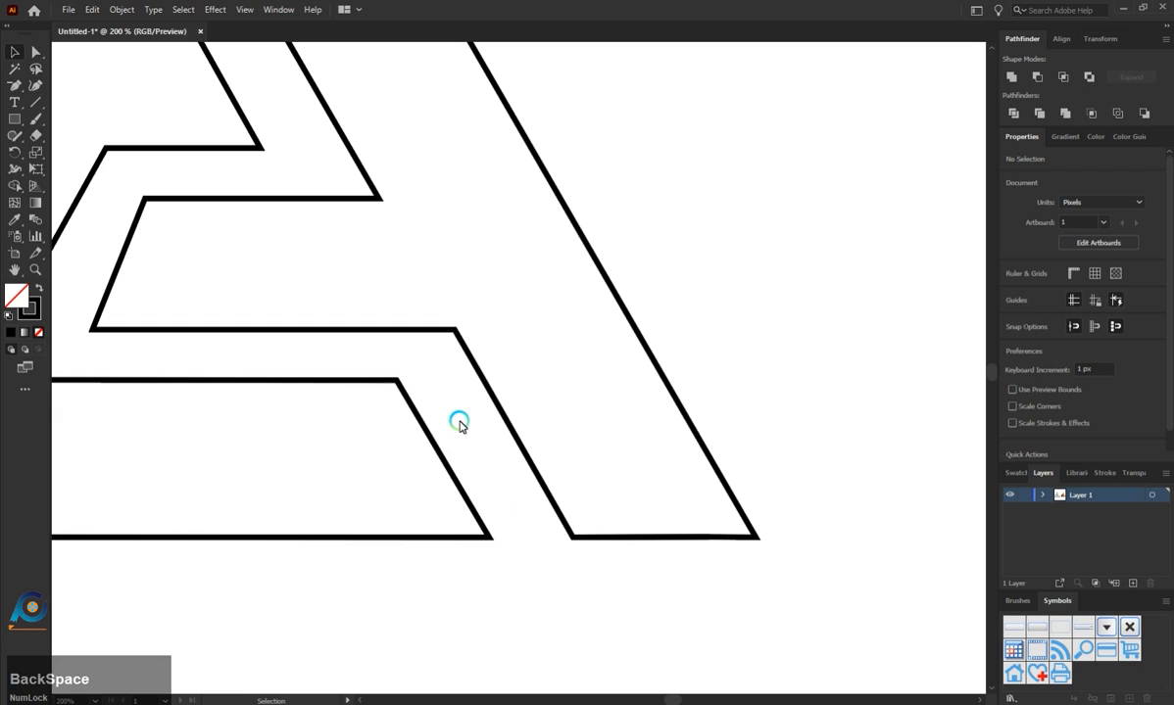
Fill both outlined shapes of the rebuilt logo with solid black
{"action": "scroll", "coordinate": [457, 420], "scroll_direction": "down", "scroll_amount": 3, "text": "alt"}
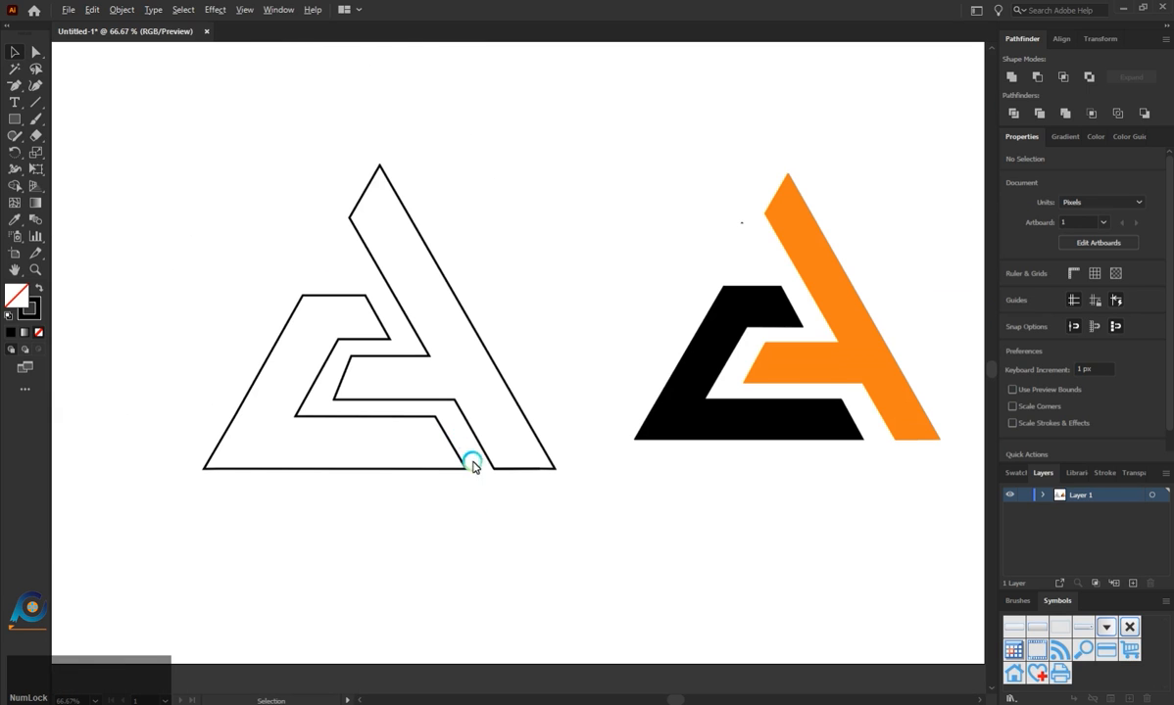
{"action": "scroll", "coordinate": [388, 465], "scroll_direction": "up", "scroll_amount": 1}
{"action": "left_click_drag", "start_coordinate": [230, 275], "coordinate": [414, 487]}
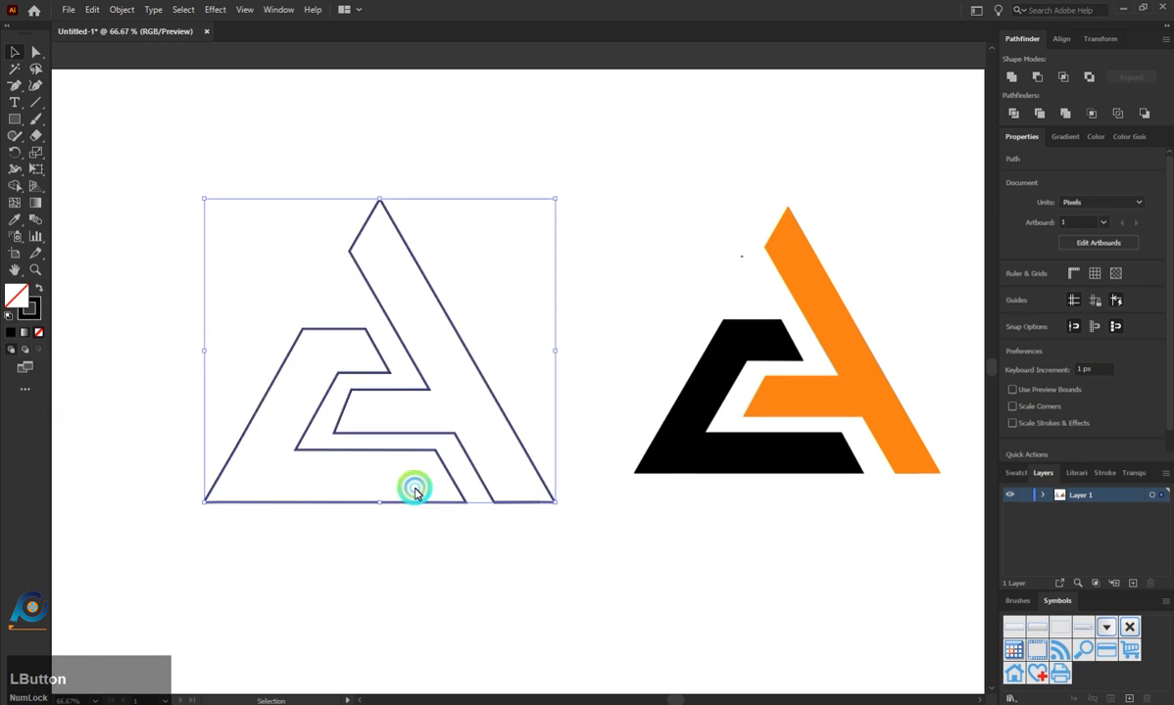
{"action": "left_click", "coordinate": [10, 333]}
{"action": "left_click", "coordinate": [222, 314]}
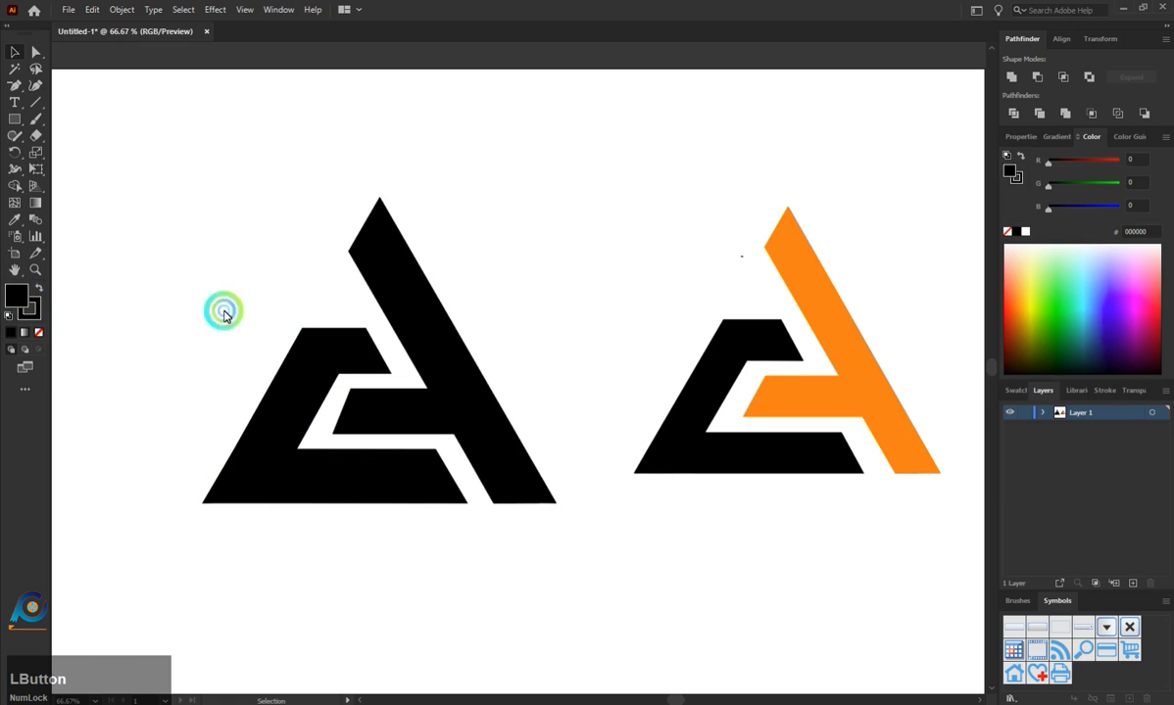
Copy both black shapes of the rebuilt logo to the clipboard
{"action": "scroll", "coordinate": [497, 454], "scroll_direction": "down", "scroll_amount": 1, "text": "alt"}
{"action": "left_click", "coordinate": [451, 431]}
{"action": "left_click_drag", "start_coordinate": [254, 322], "coordinate": [521, 559]}
{"action": "key", "text": "ctrl+c"}
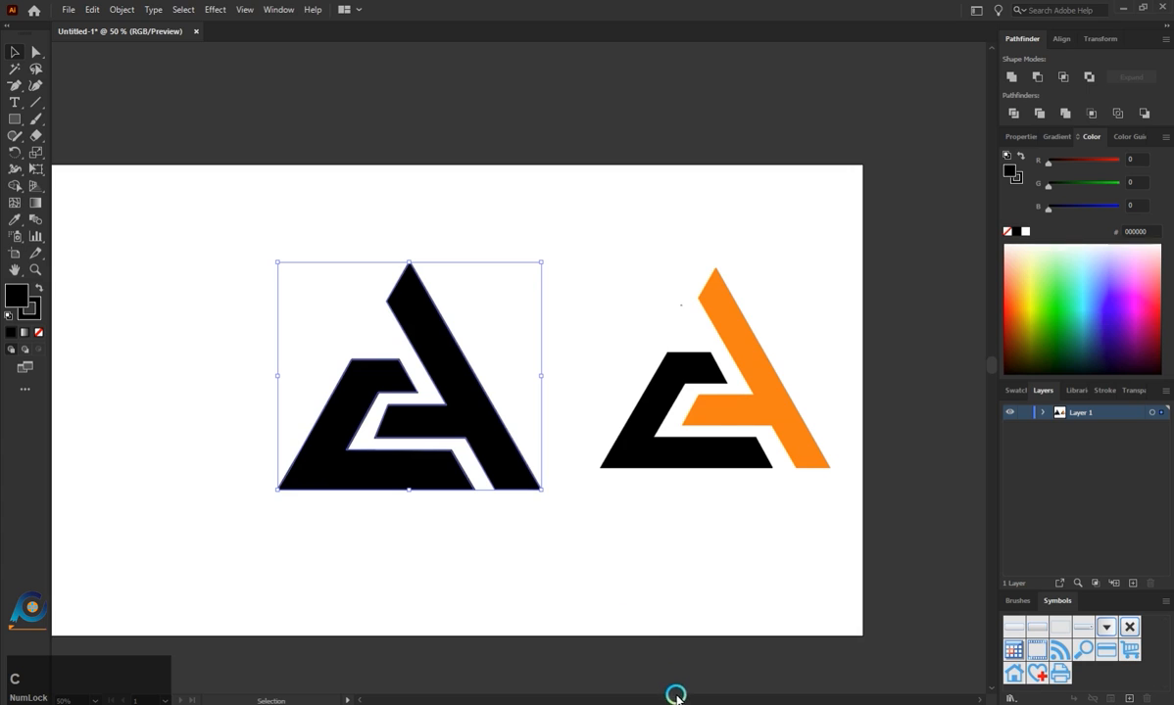
Switch to the Photoshop mockup, open the contents of the REPLACE THIS LOGO smart object and hide its LOGO ASYLAB layer
{"action": "left_click_drag", "start_coordinate": [676, 696], "coordinate": [672, 698]}
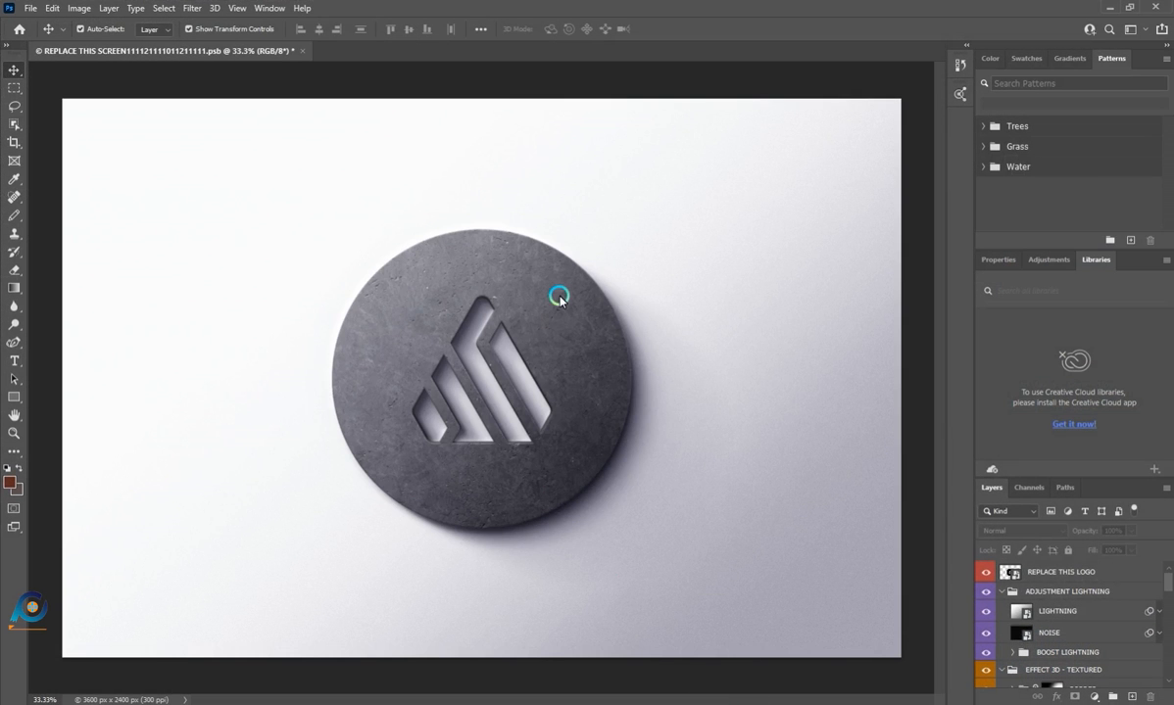
{"action": "double_click", "coordinate": [1013, 574]}
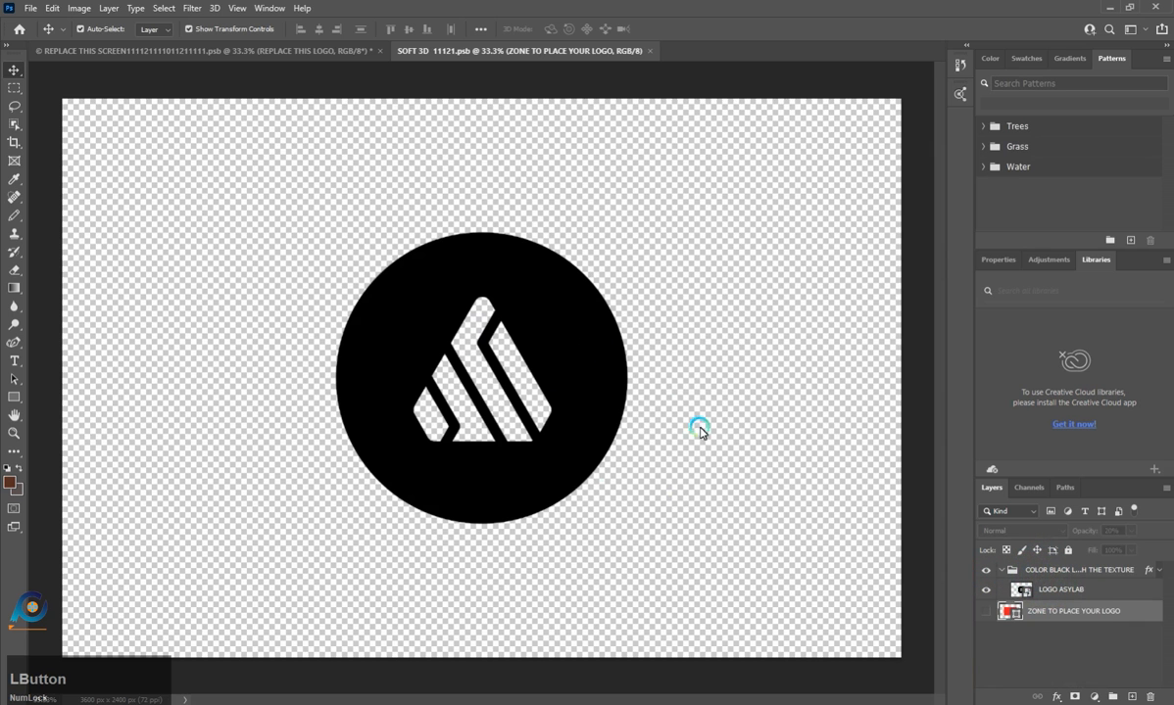
{"action": "left_click", "coordinate": [987, 593]}
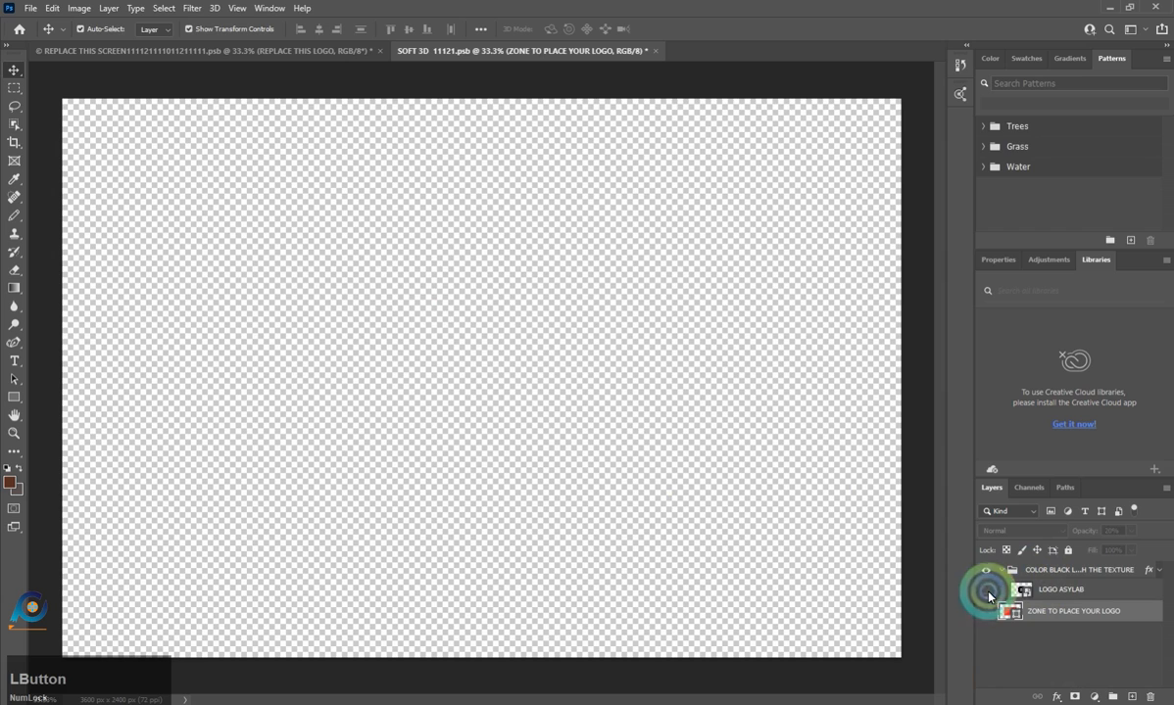
Paste the copied logo as a Smart Object and enlarge it proportionally around the canvas center
{"action": "key", "text": "ctrl+v"}
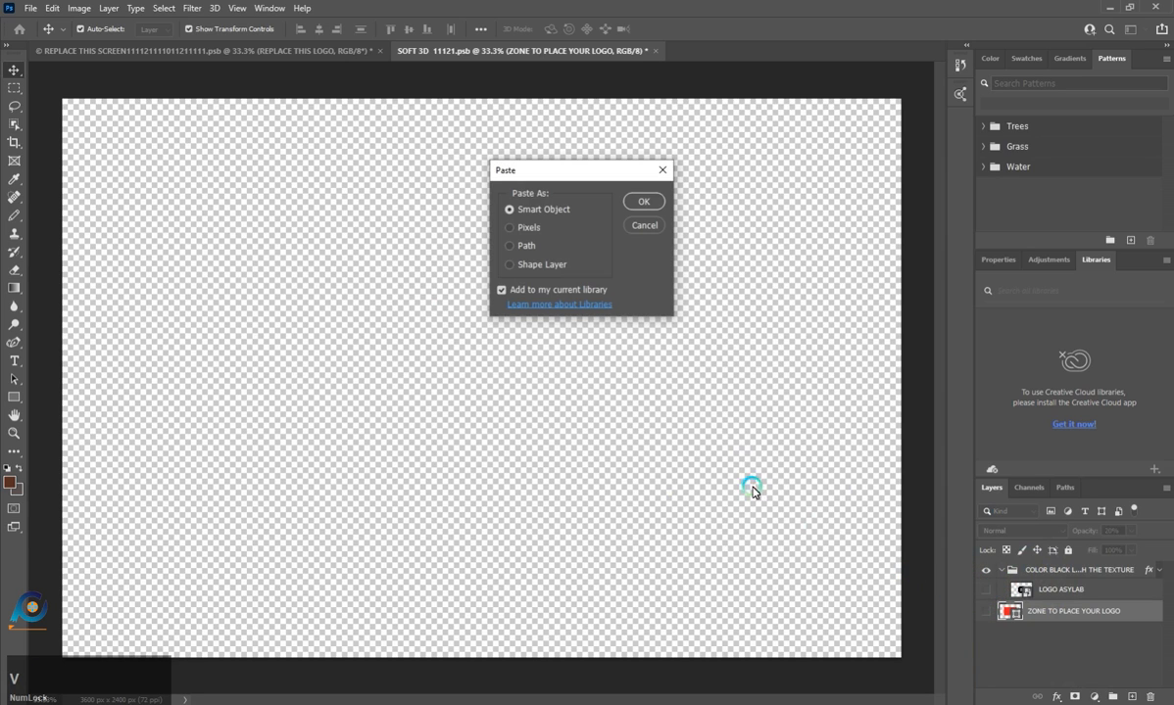
{"action": "left_click", "coordinate": [641, 202]}
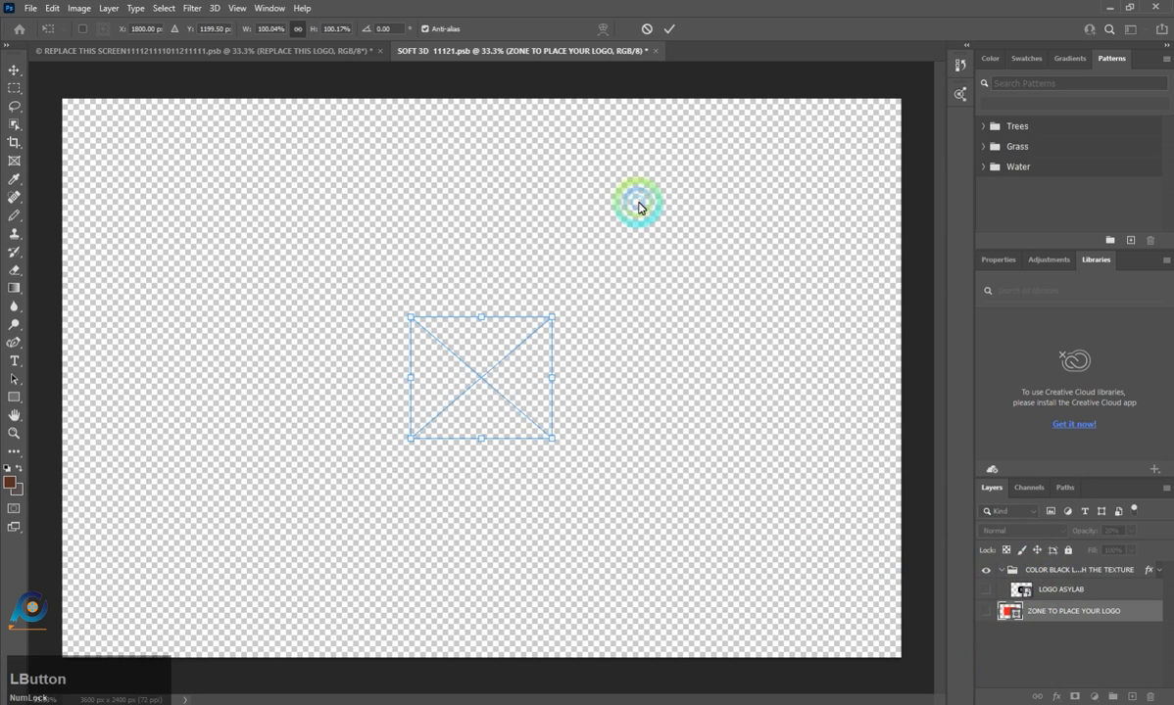
{"action": "mouse_move", "coordinate": [553, 444]}
{"action": "left_mouse_down"}
{"action": "mouse_move", "coordinate": [650, 517]}
{"action": "mouse_move", "coordinate": [575, 470]}
{"action": "mouse_move", "coordinate": [570, 450]}
{"action": "left_mouse_up"}
{"action": "left_click", "coordinate": [669, 29]}
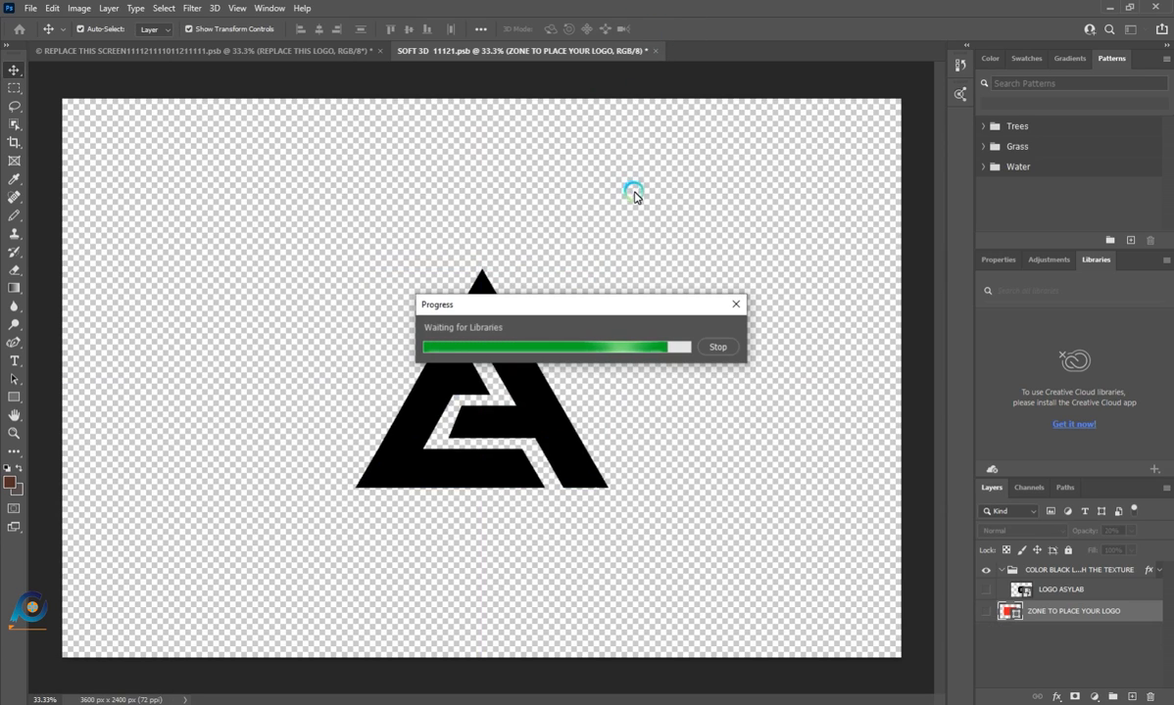
{"action": "left_click", "coordinate": [719, 346]}
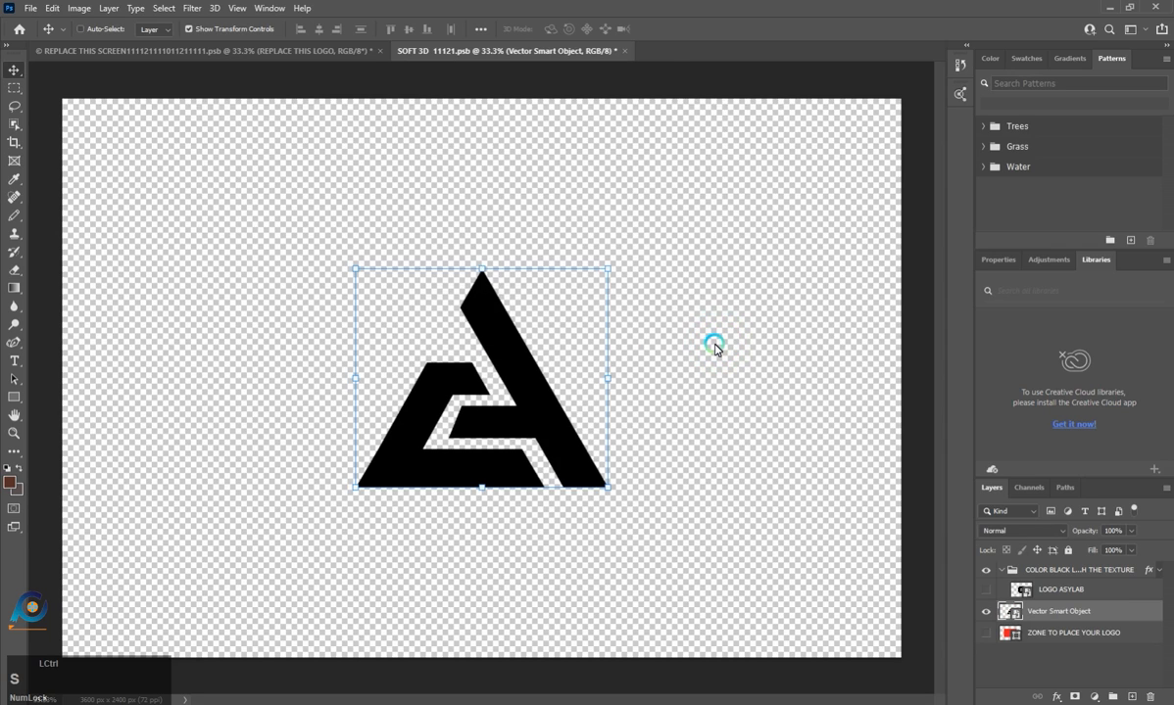
Save the edited smart object and return to the mockup document to inspect the textured 3D logo up close and as a whole
{"action": "key", "text": "ctrl+s"}
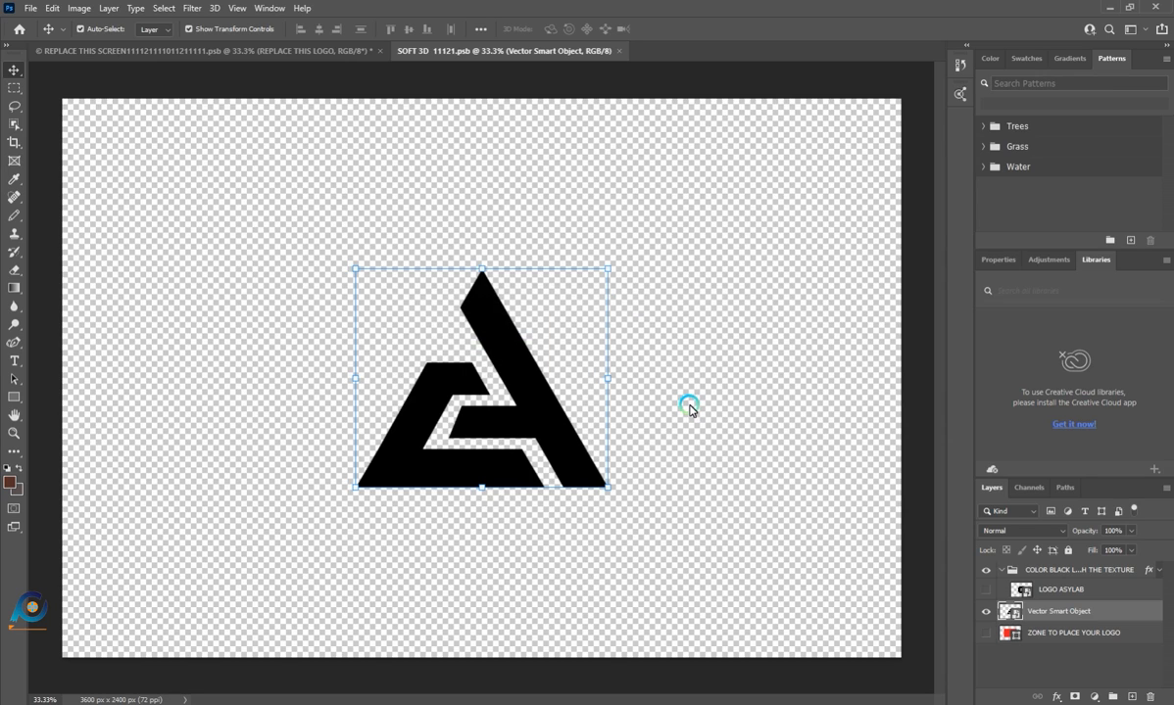
{"action": "left_click", "coordinate": [262, 52]}
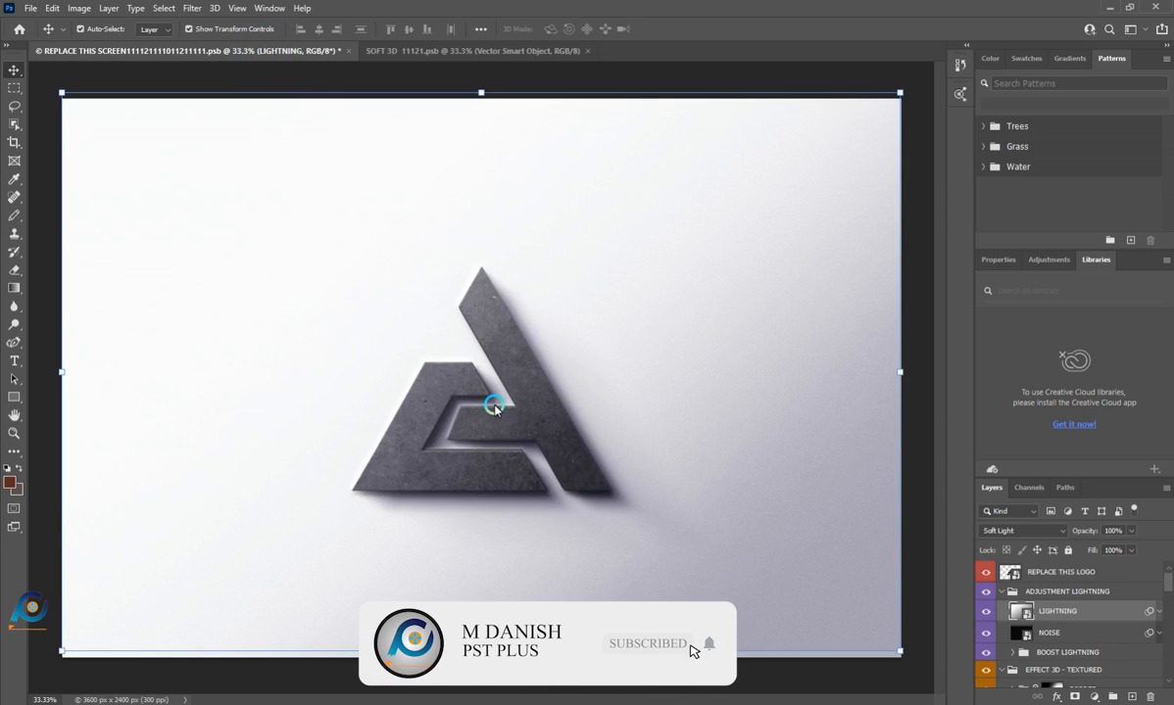
{"action": "scroll", "coordinate": [487, 402], "scroll_direction": "up", "scroll_amount": 3}
{"action": "scroll", "coordinate": [487, 402], "scroll_direction": "up", "scroll_amount": 2}
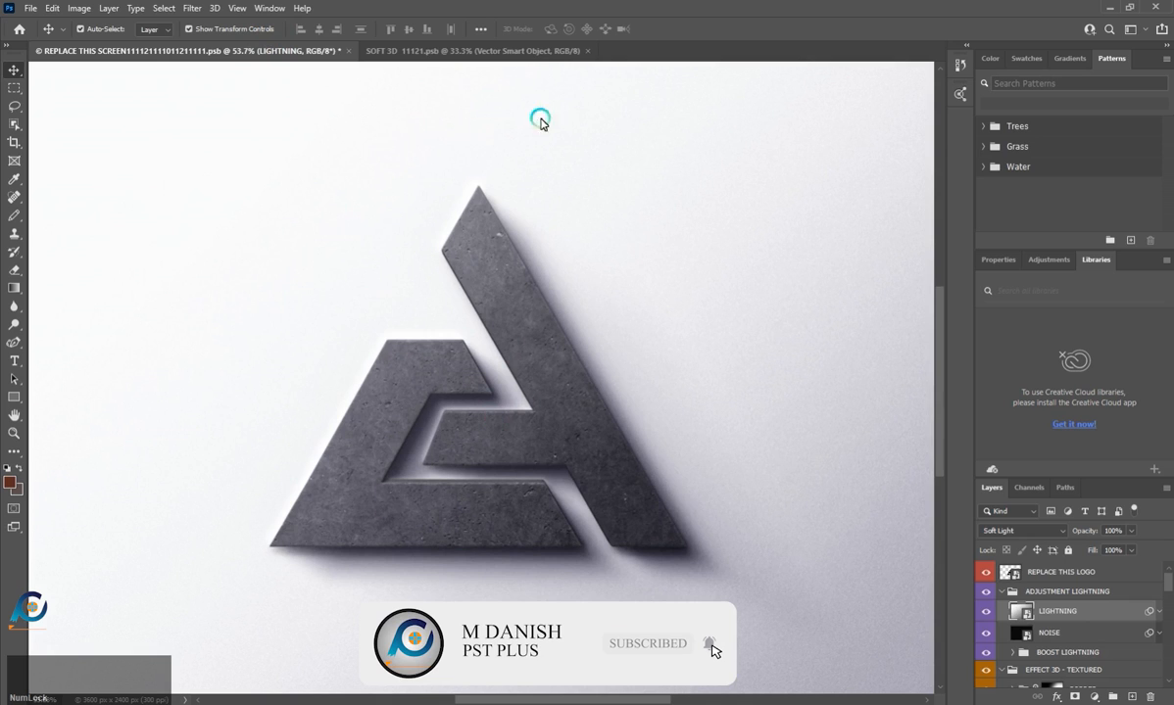
{"action": "scroll", "coordinate": [461, 409], "scroll_direction": "down", "scroll_amount": 4}
{"action": "scroll", "coordinate": [427, 359], "scroll_direction": "up", "scroll_amount": 2}
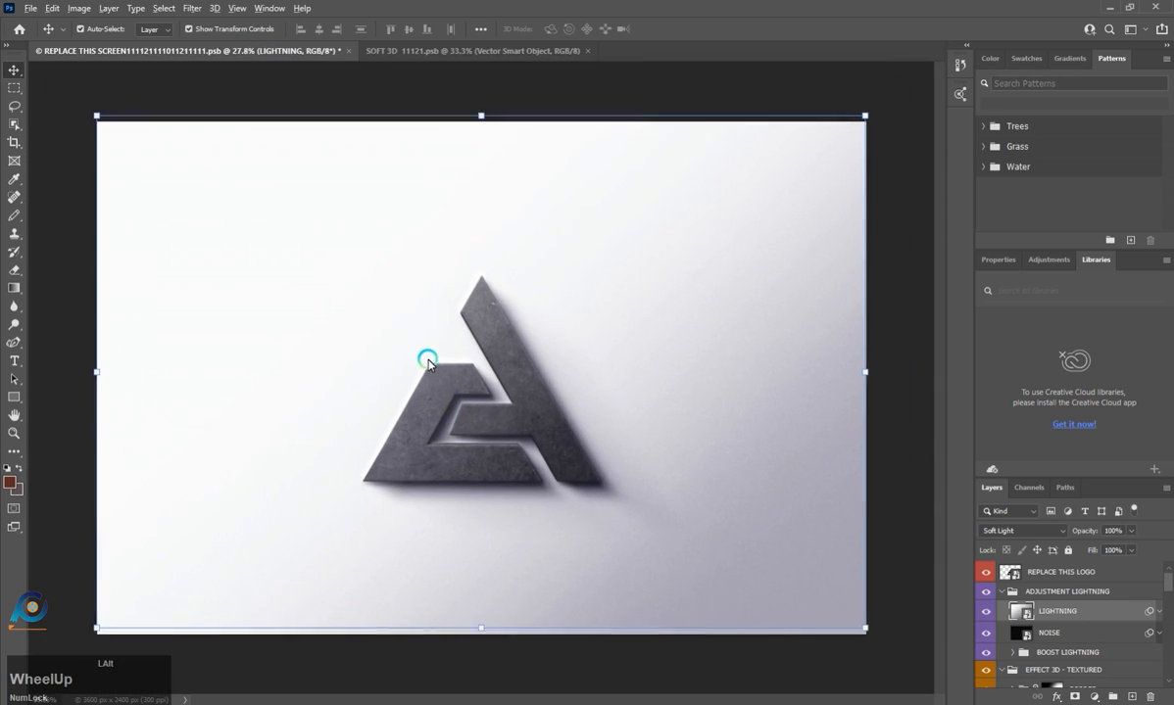